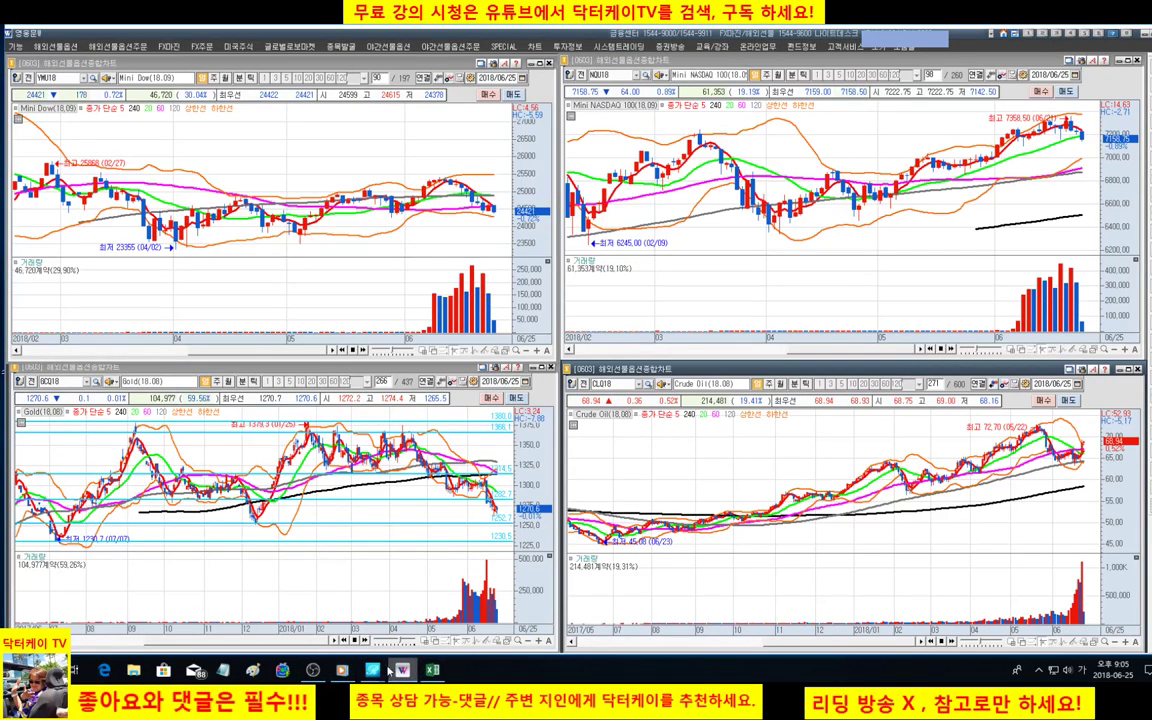
Bring the crude oil order book window to the front from the 영웅문 taskbar preview.
left_click(437, 652)
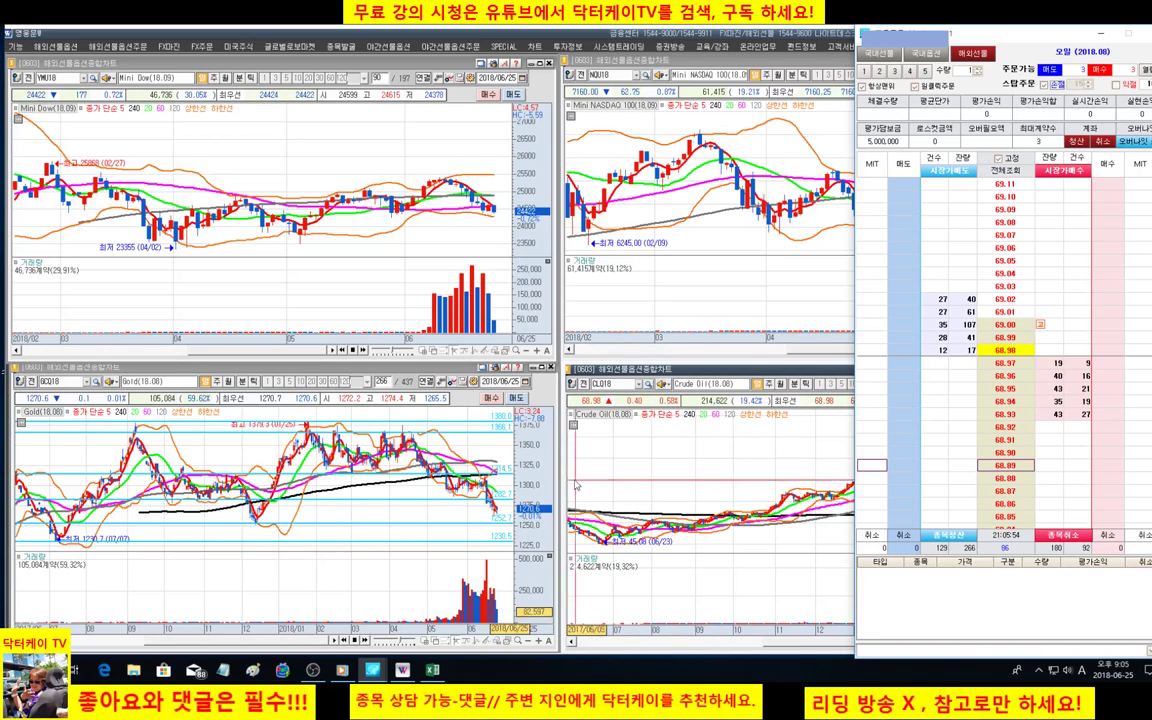
Swap to the four-panel Crude Oil (18.08) chart workspace and nudge the order book left.
left_click(1127, 34)
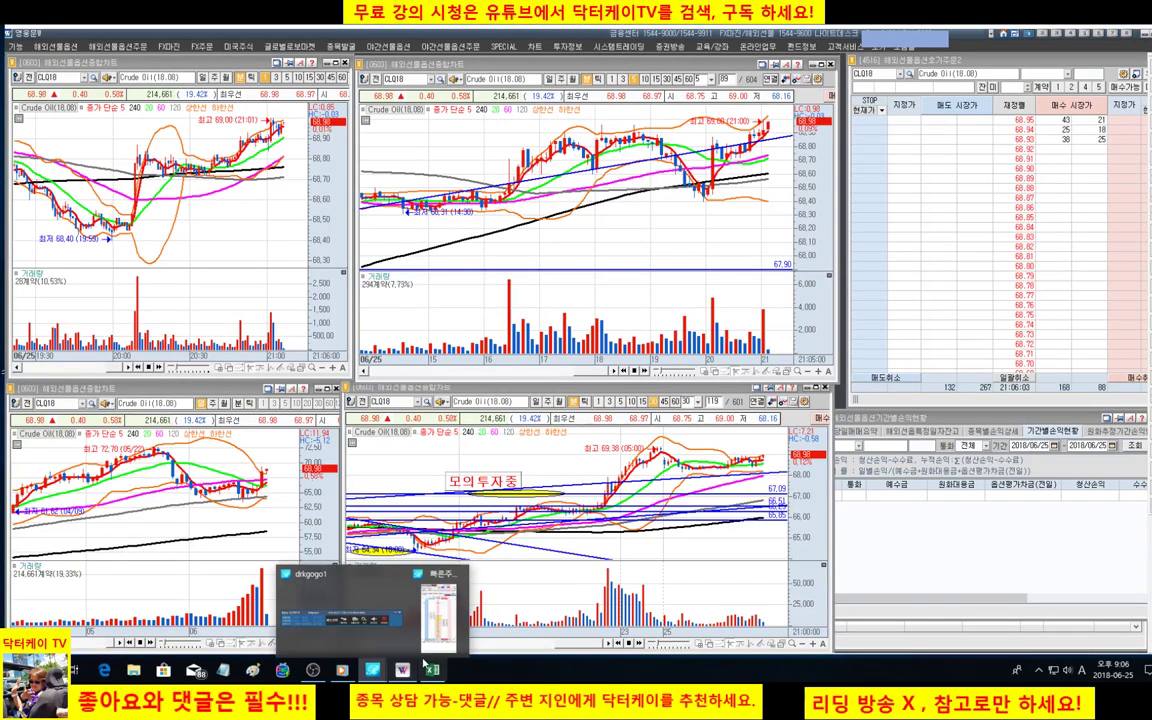
left_click(440, 525)
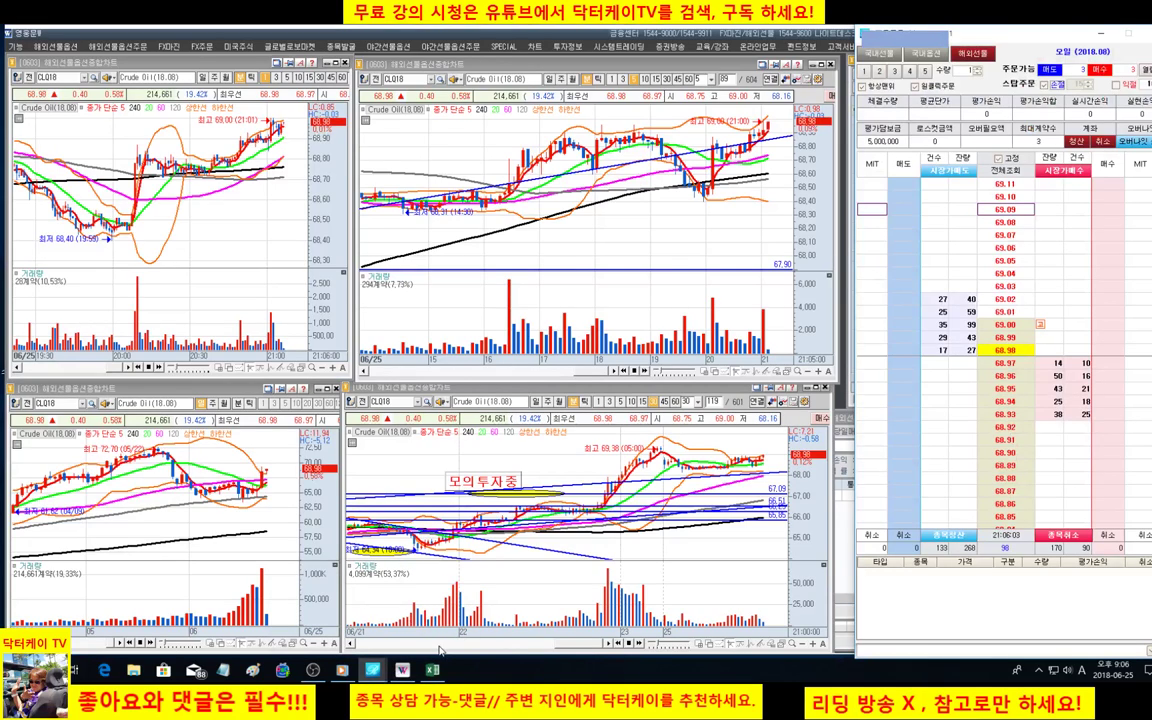
left_click_drag(1001, 37, 985, 37)
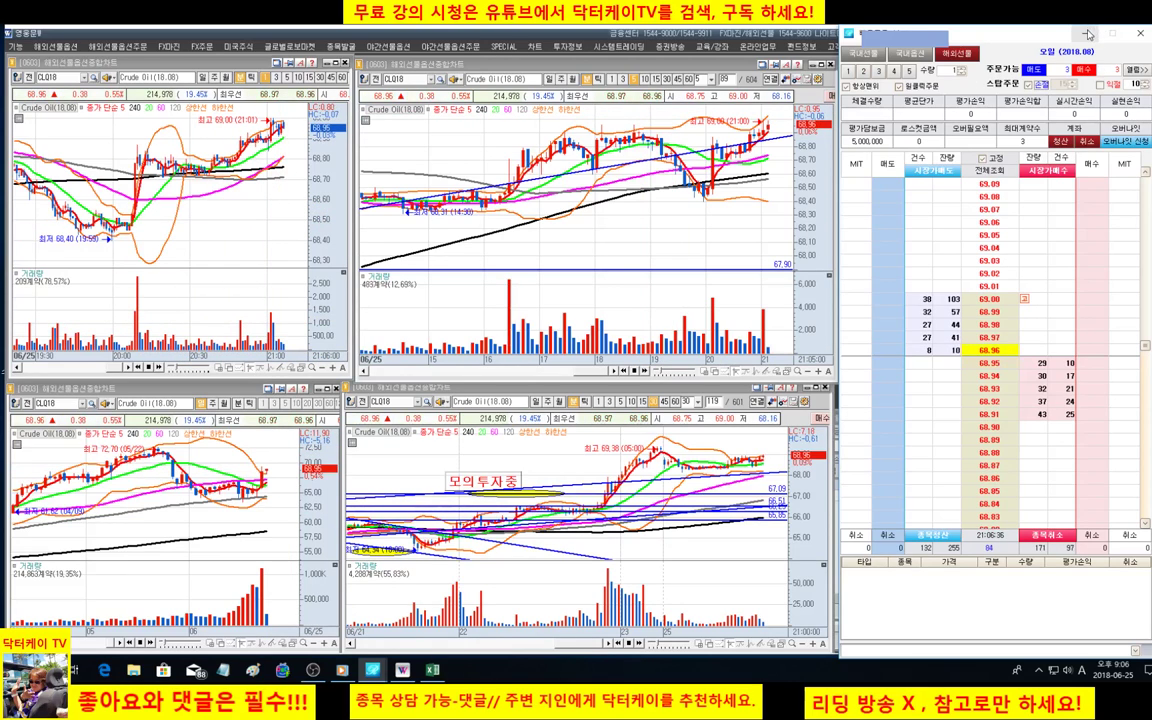
Show the desktop, launch Chrome and open the stock channel's YouTube page.
left_click(1145, 35)
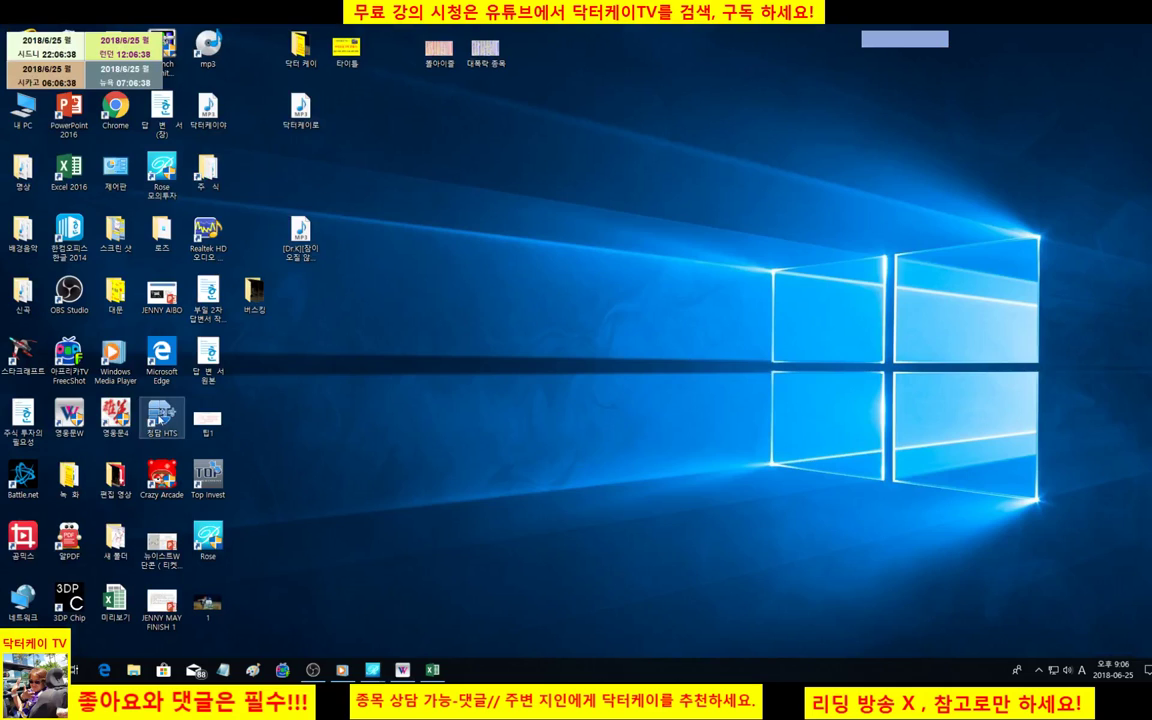
double_click(126, 121)
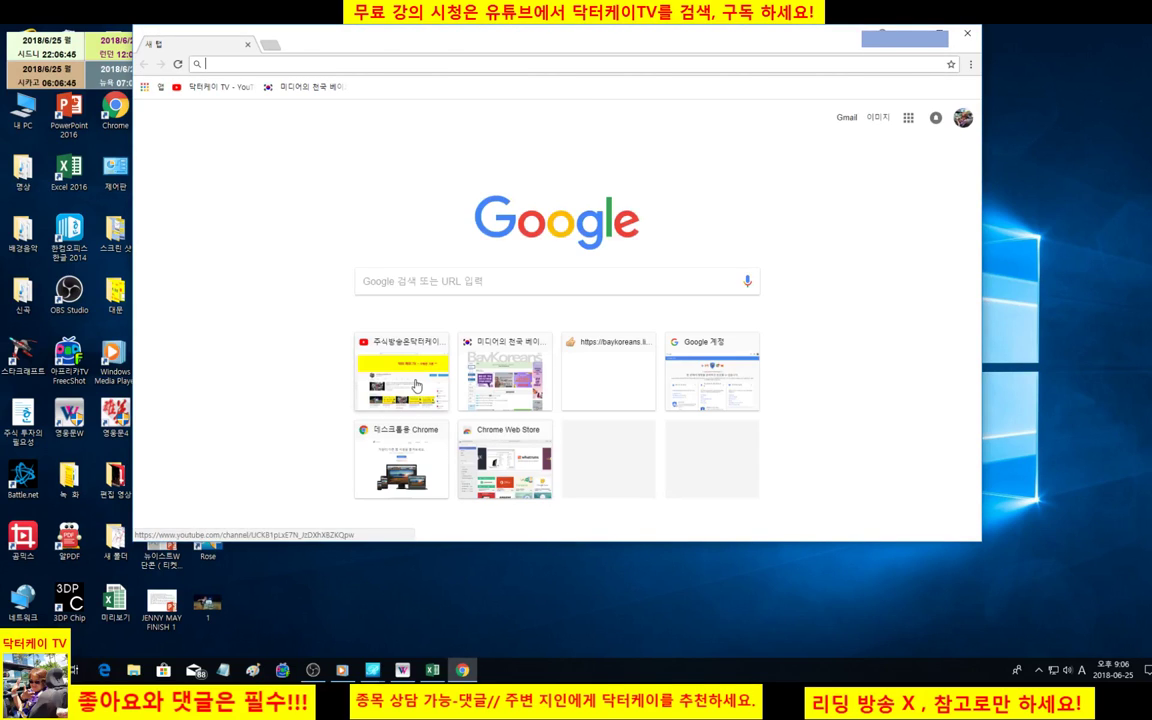
left_click(416, 386)
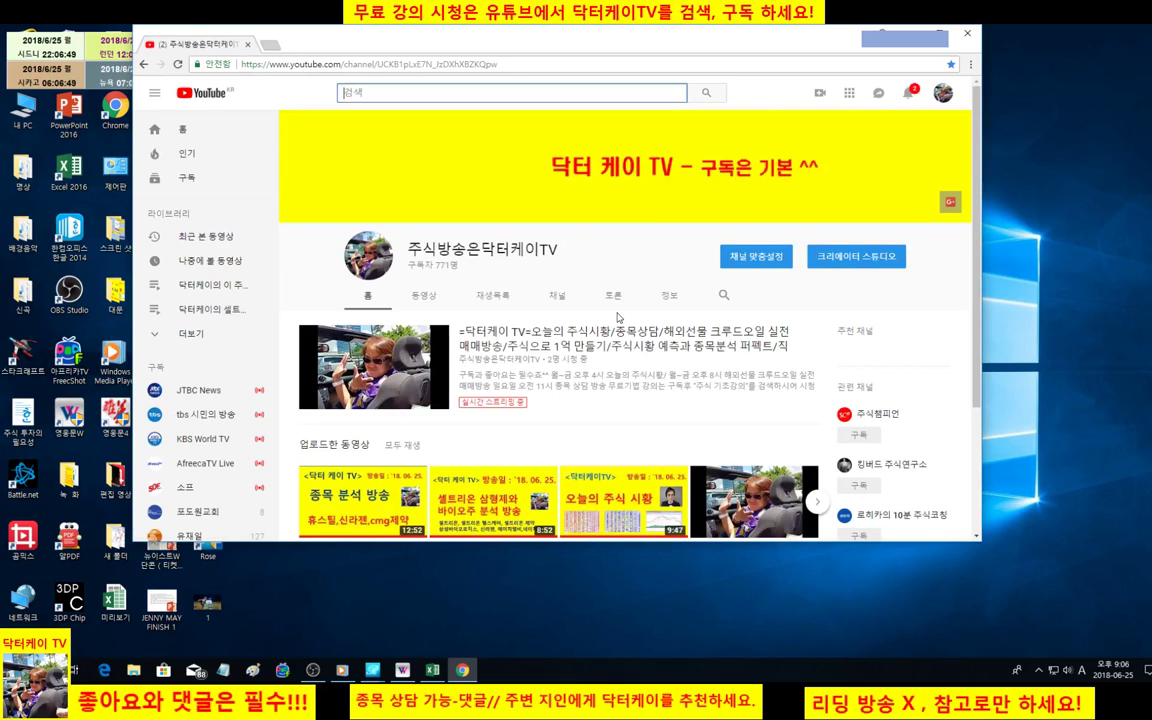
scroll(617, 317, "down", 2)
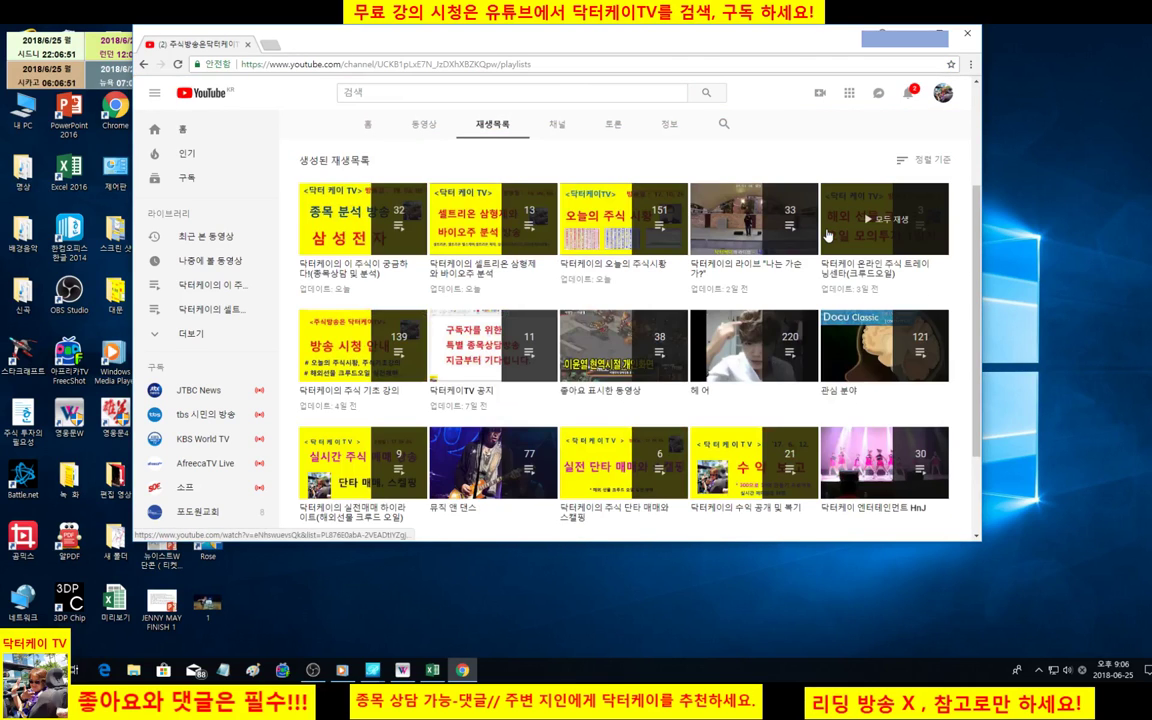
Play video 21, the 7/18 profit disclosure, from the 수익 공개 및 복기 playlist and enlarge the window.
left_click(733, 470)
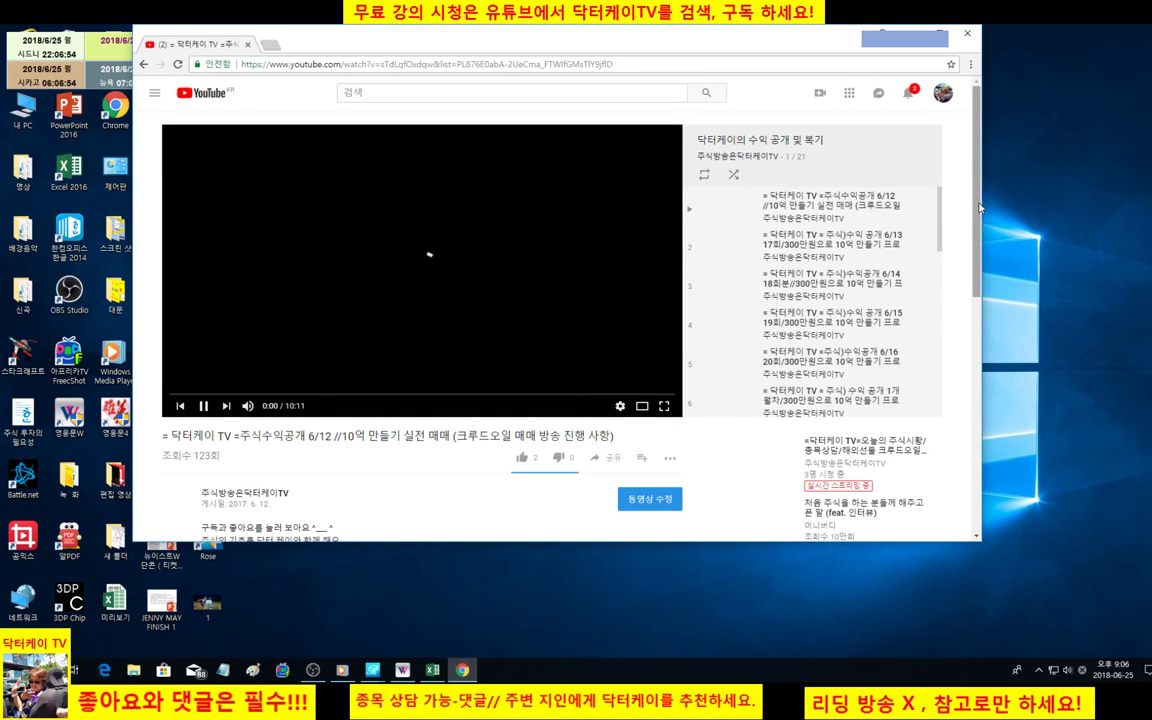
scroll(940, 289, "down", 4)
left_click_drag(940, 289, 924, 405)
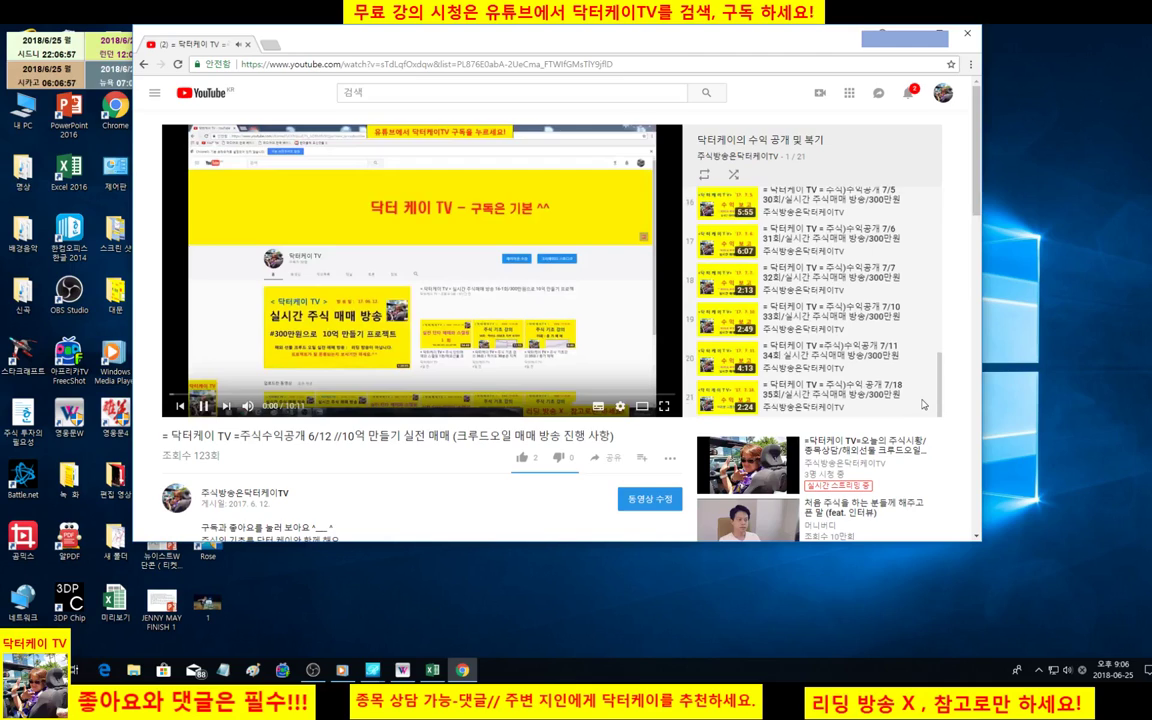
left_click(856, 407)
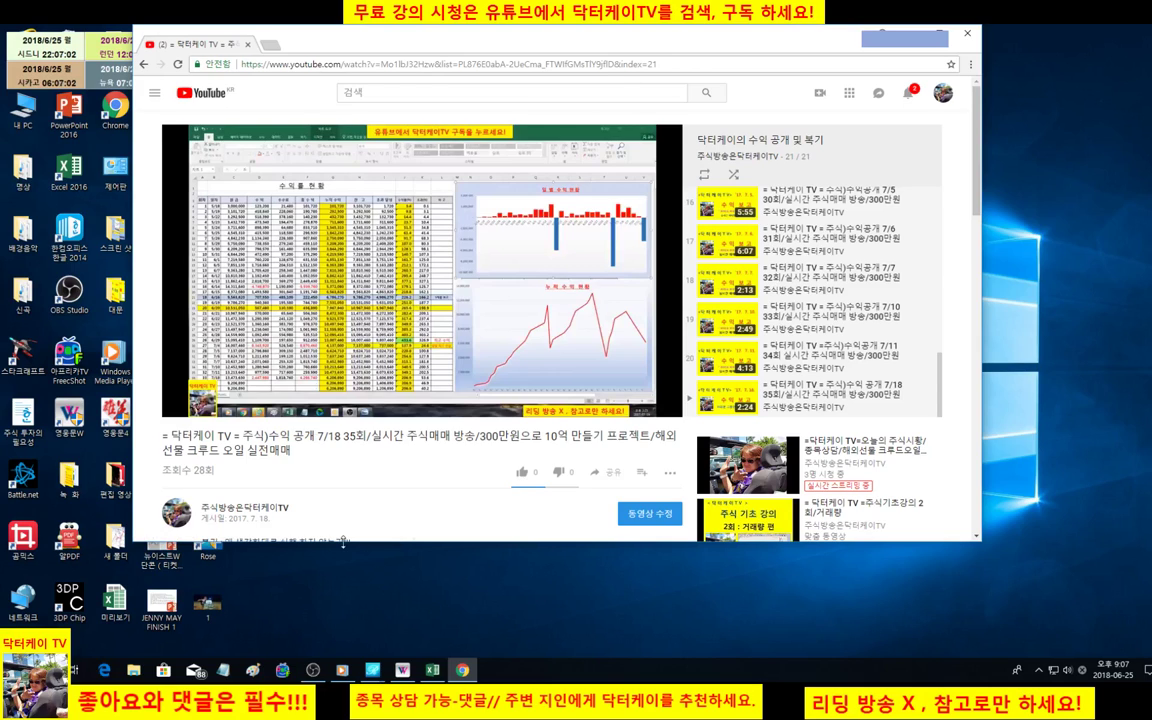
left_click_drag(343, 541, 343, 652)
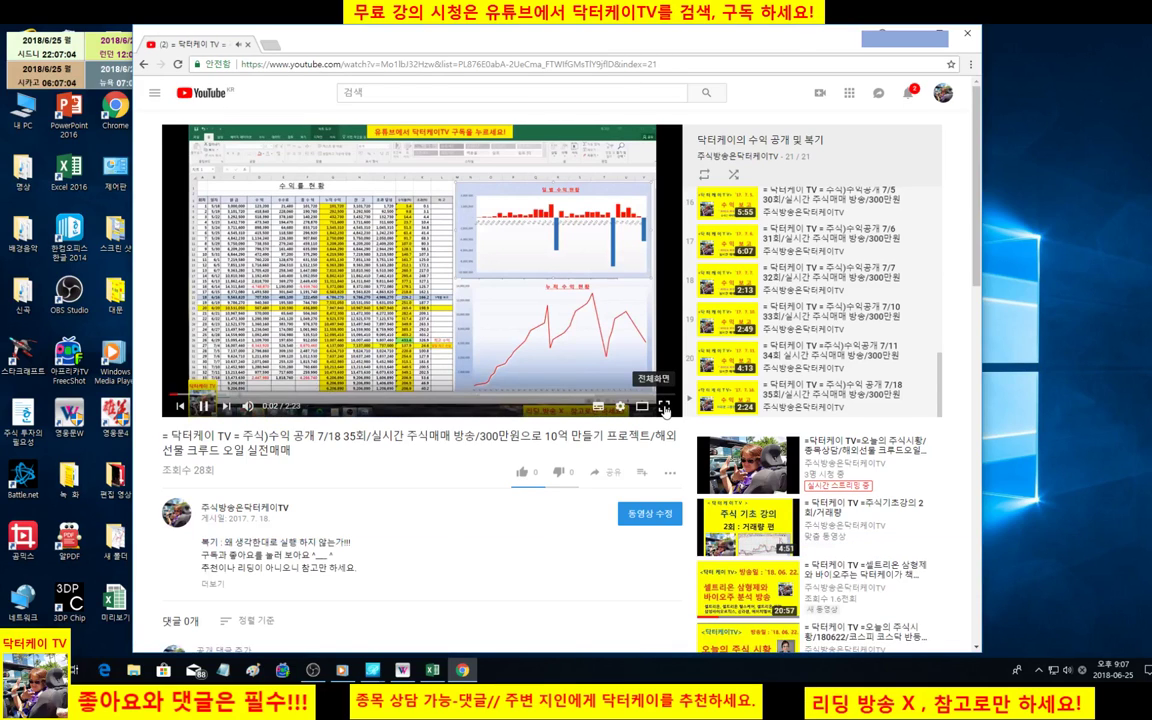
Watch the 7/18 profit-disclosure video full screen, then exit full screen and close Chrome.
left_click(664, 406)
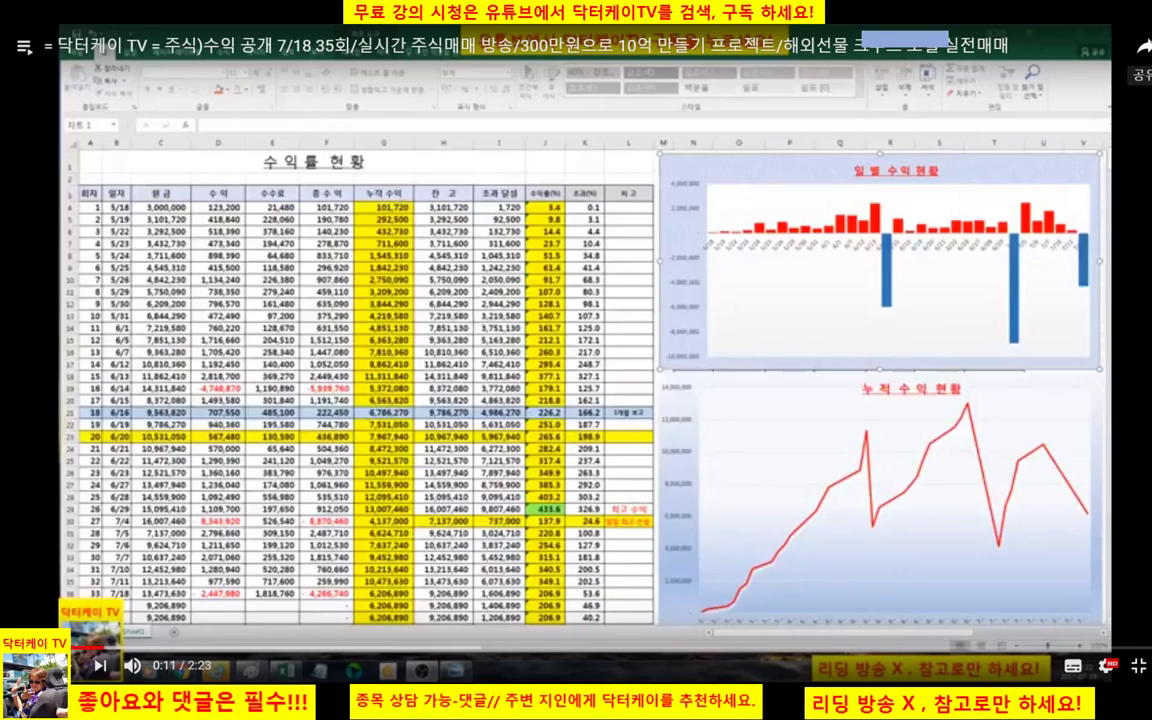
key("Escape")
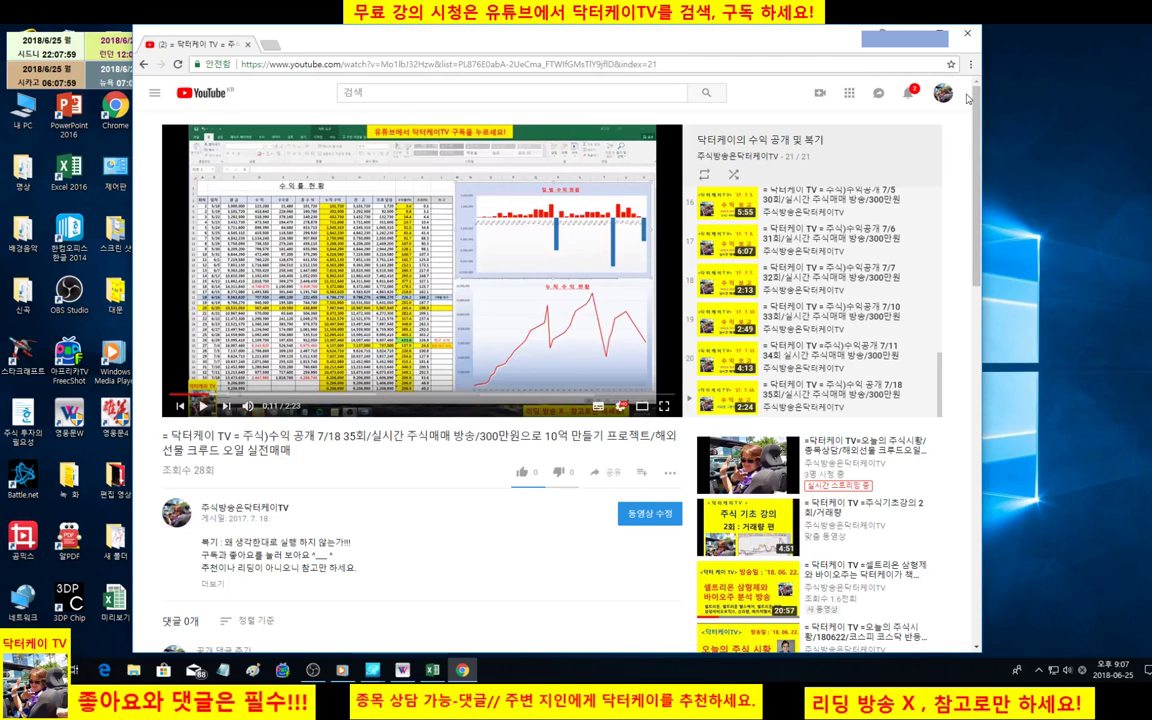
left_click(967, 33)
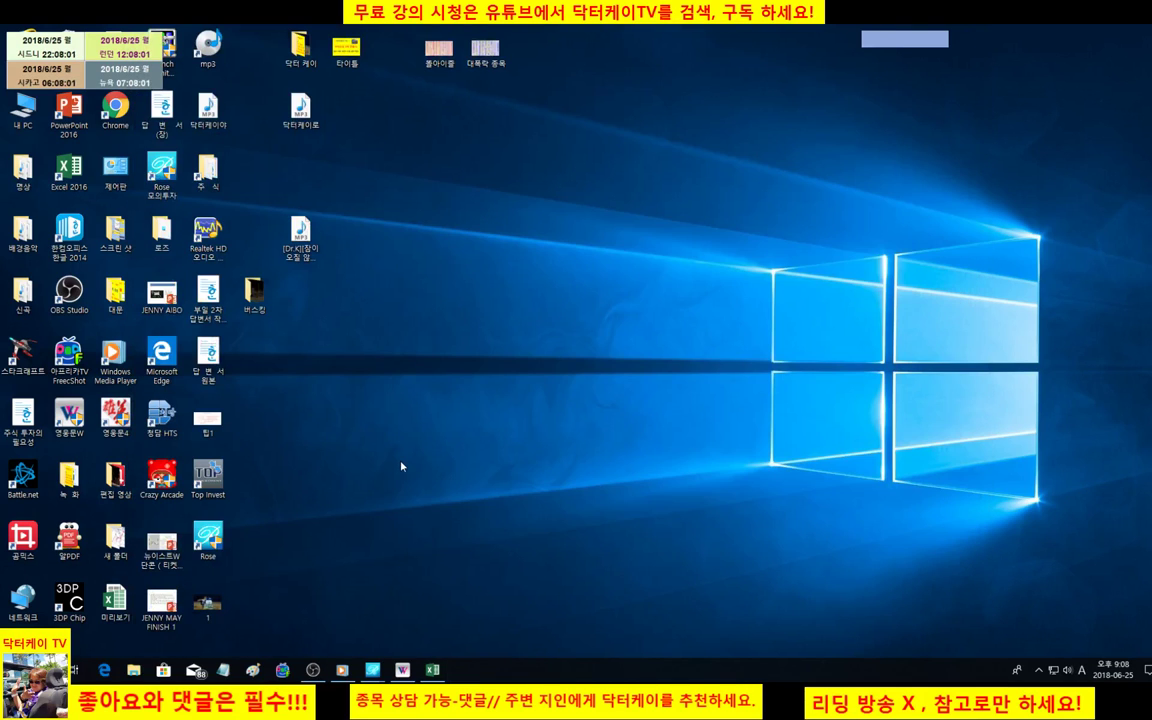
Restore 영웅문's crude oil charts and bring the tall oil order window forward.
left_click(413, 679)
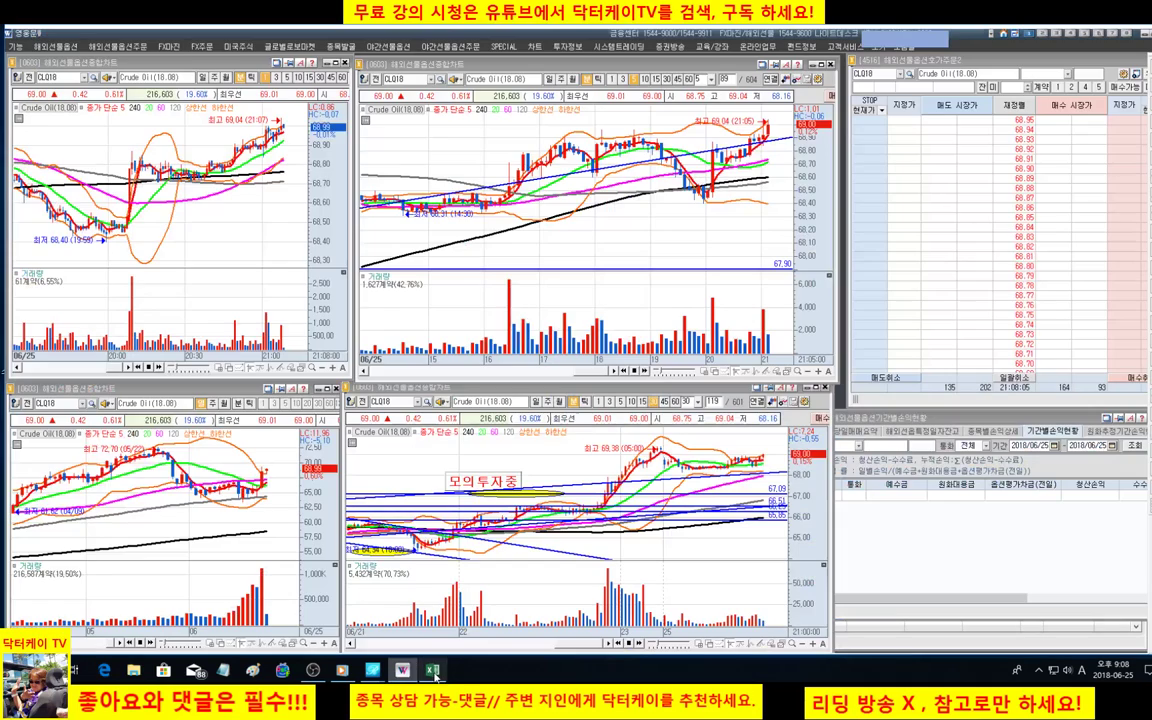
mouse_move(370, 672)
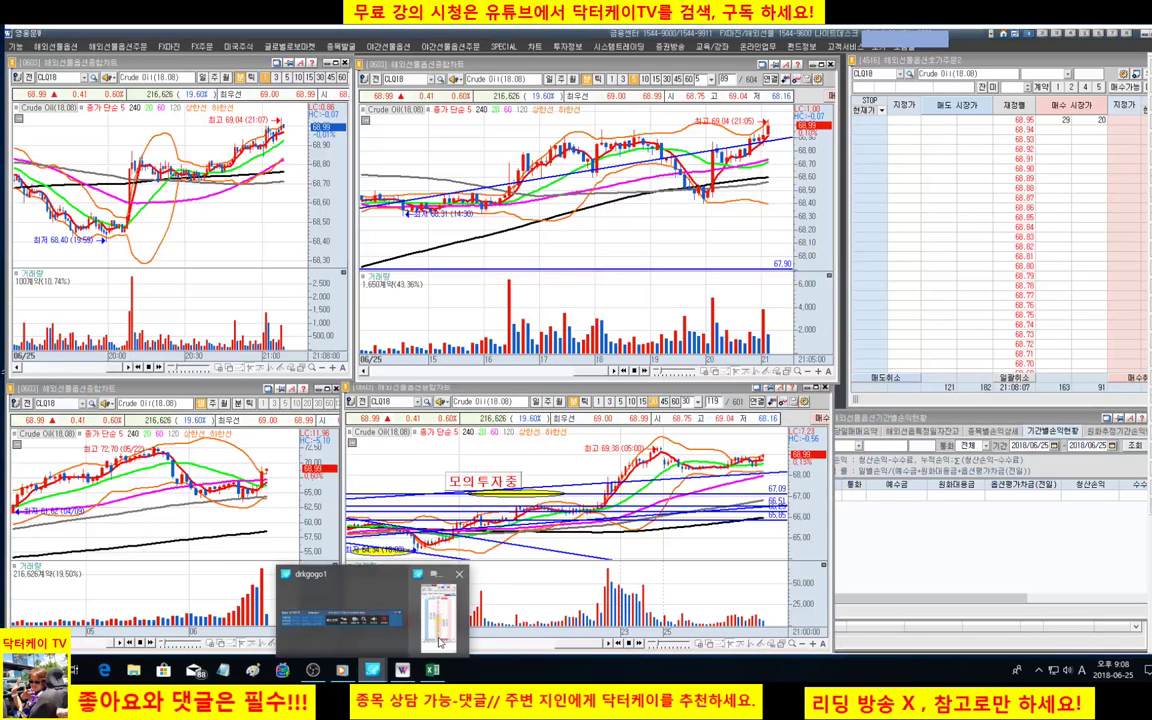
left_click(450, 612)
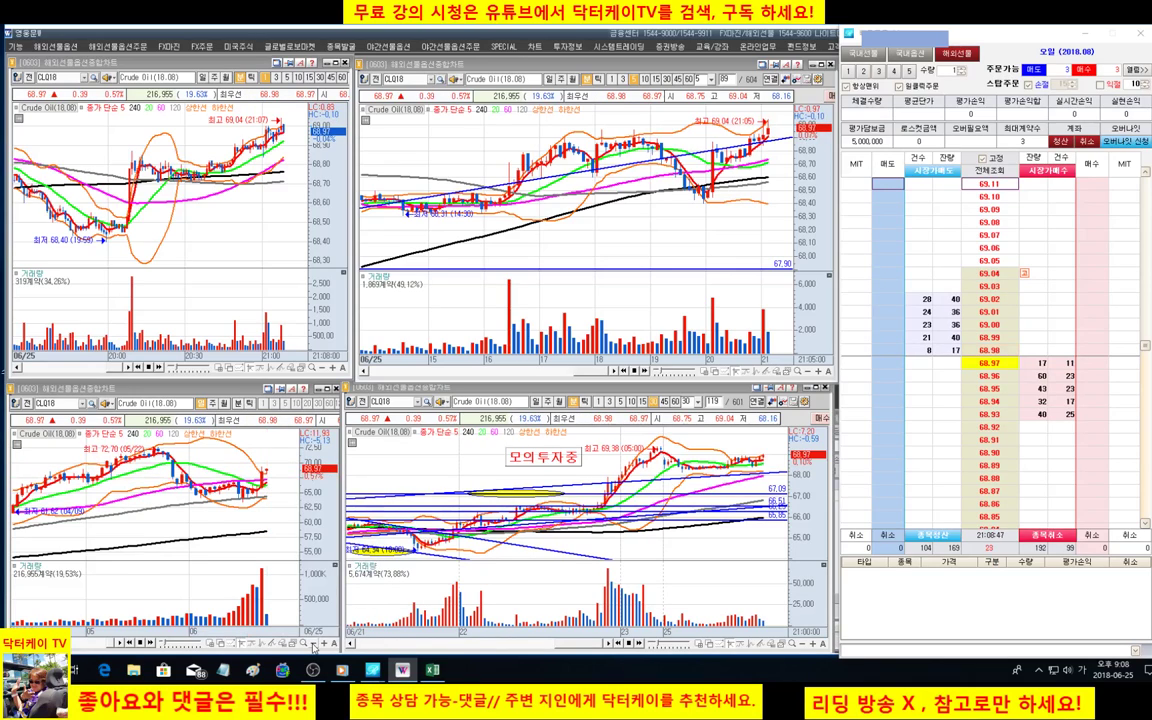
left_click(314, 645)
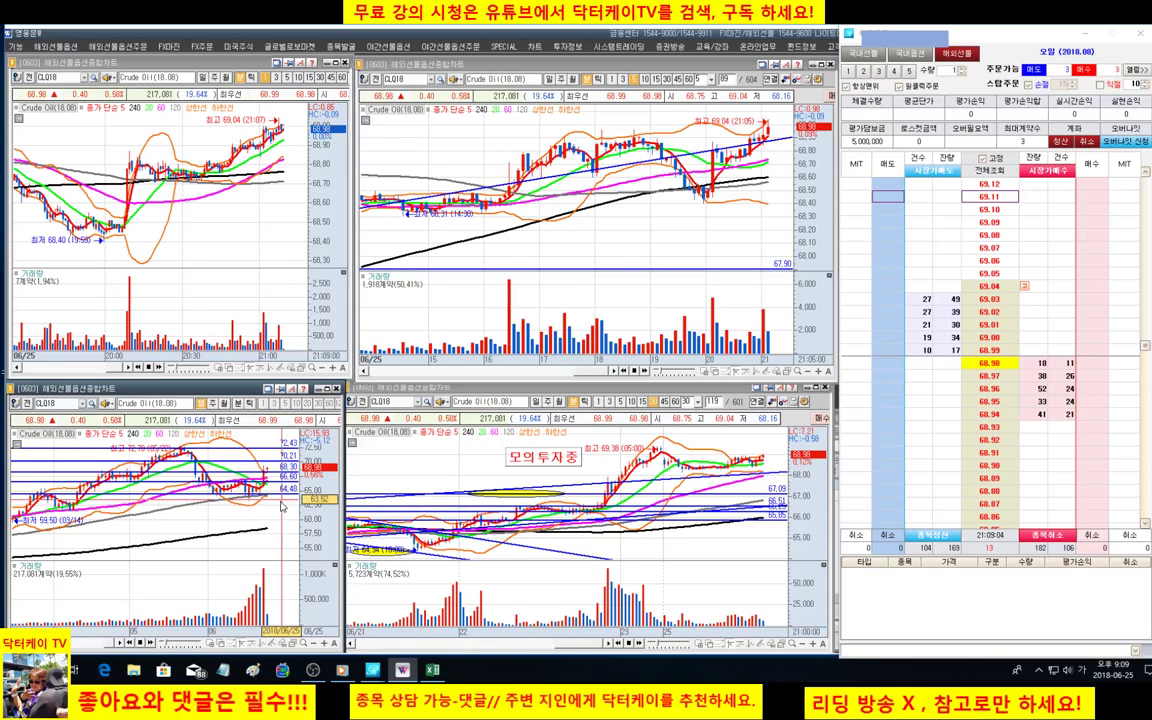
scroll(282, 507, "up", 2)
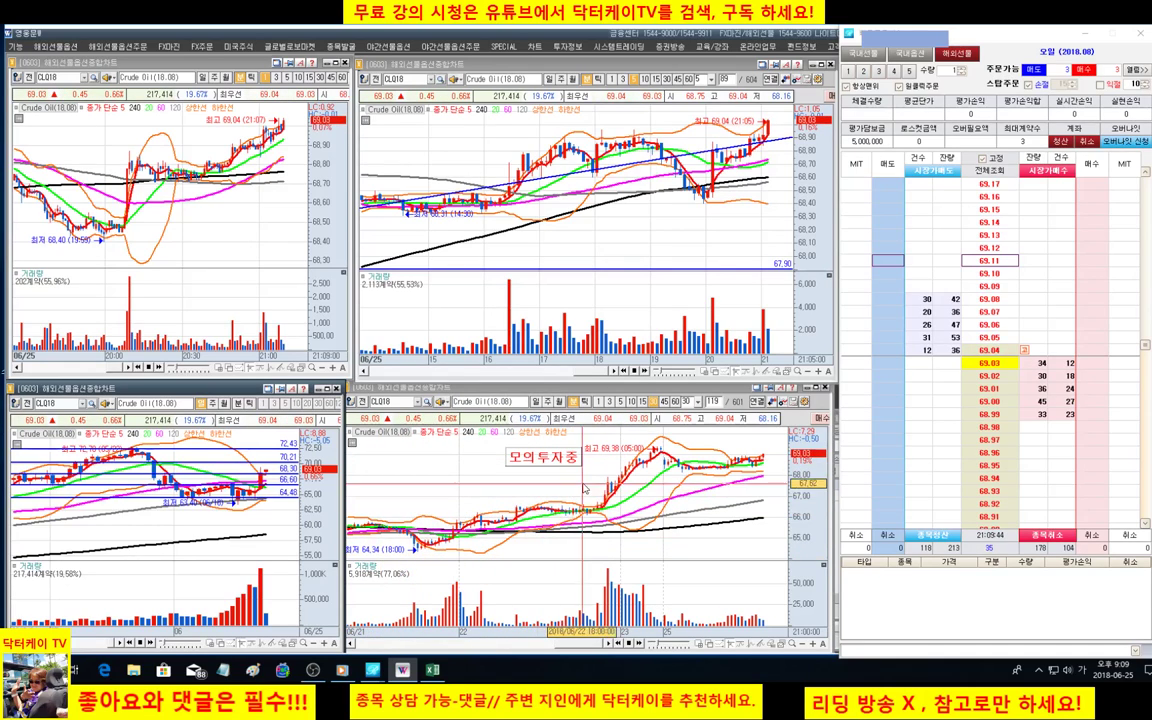
mouse_move(591, 525)
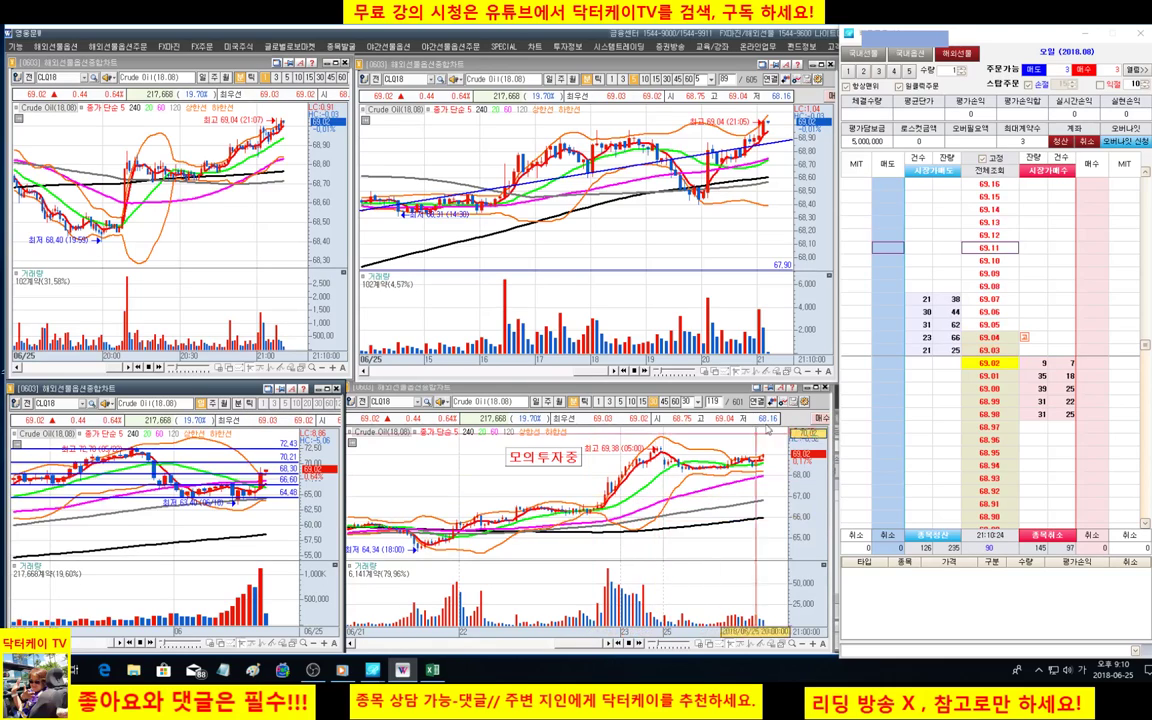
mouse_move(750, 165)
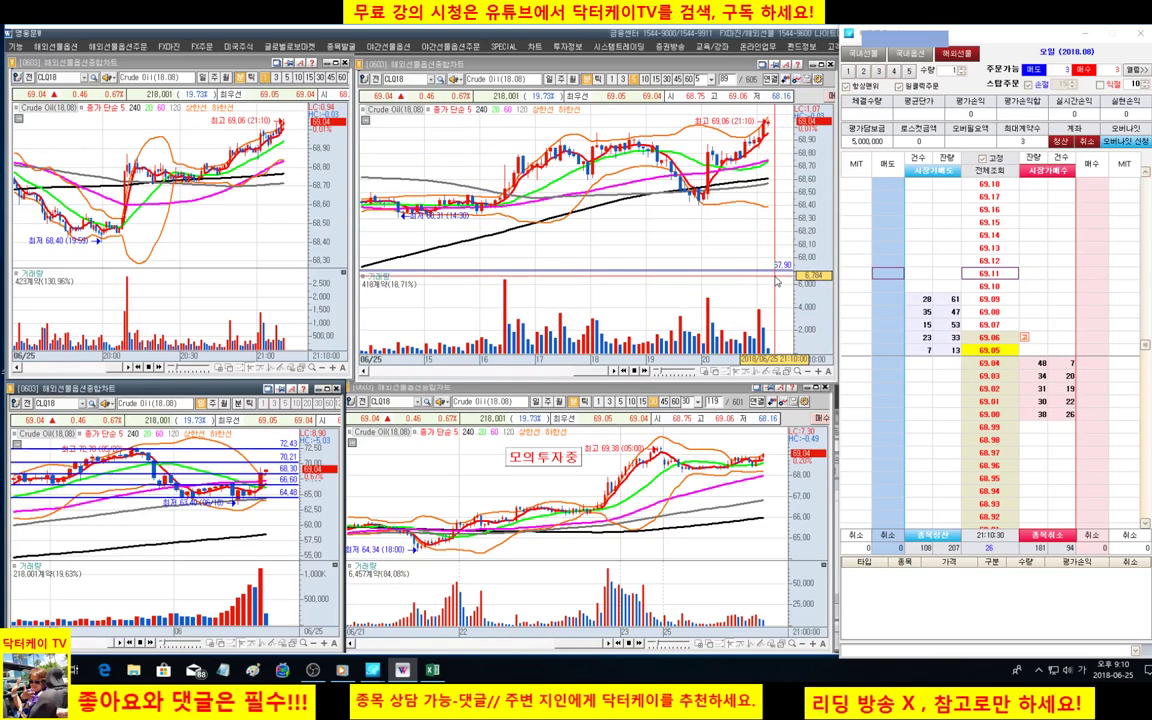
Zoom the top-centre crude oil chart out seven times to show history back to 06/22.
left_click(808, 372)
left_click(808, 372)
left_click(808, 372)
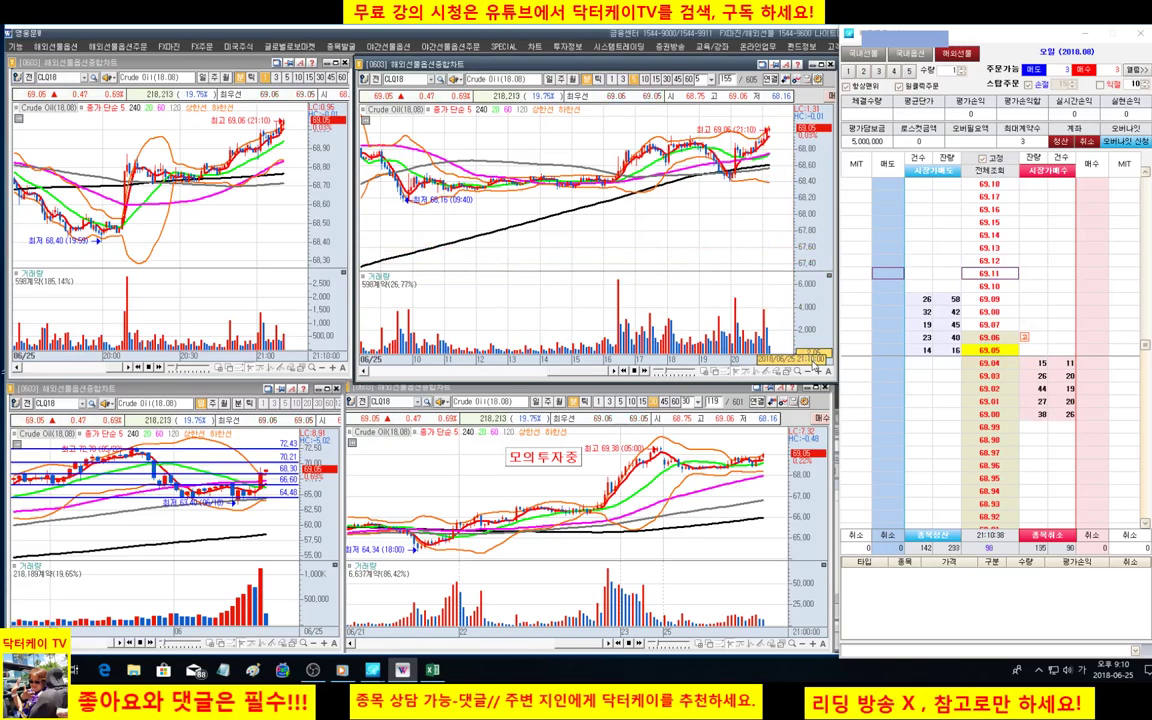
left_click(808, 372)
left_click(808, 372)
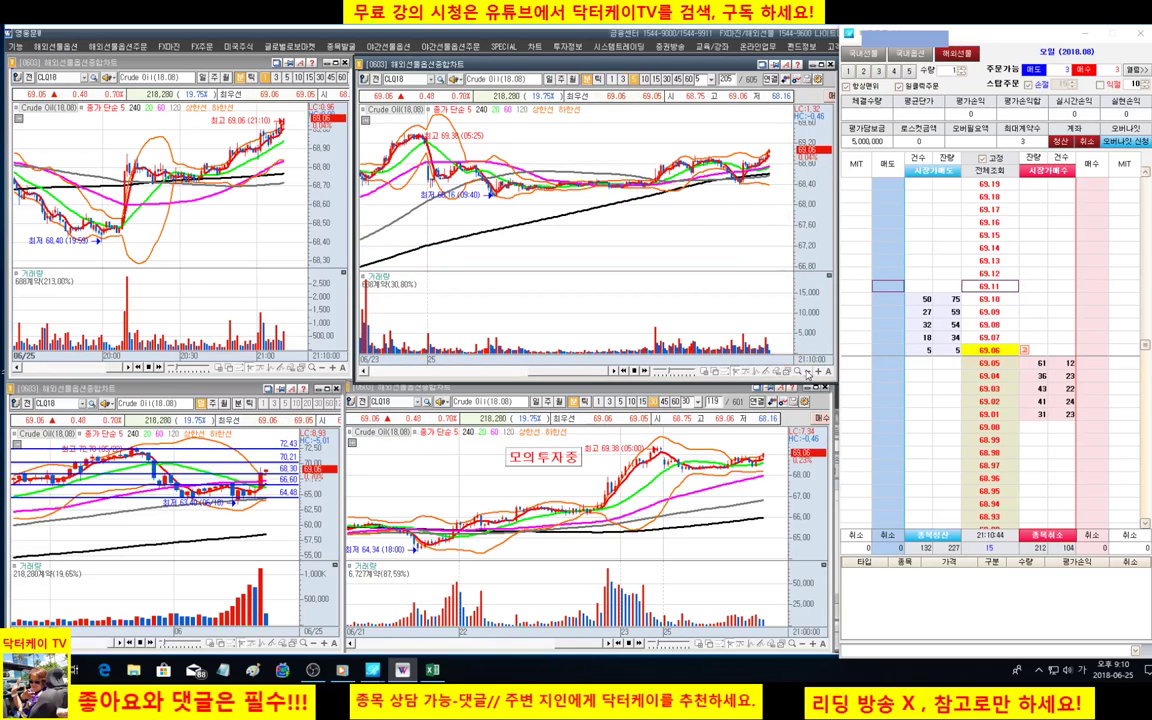
left_click(808, 372)
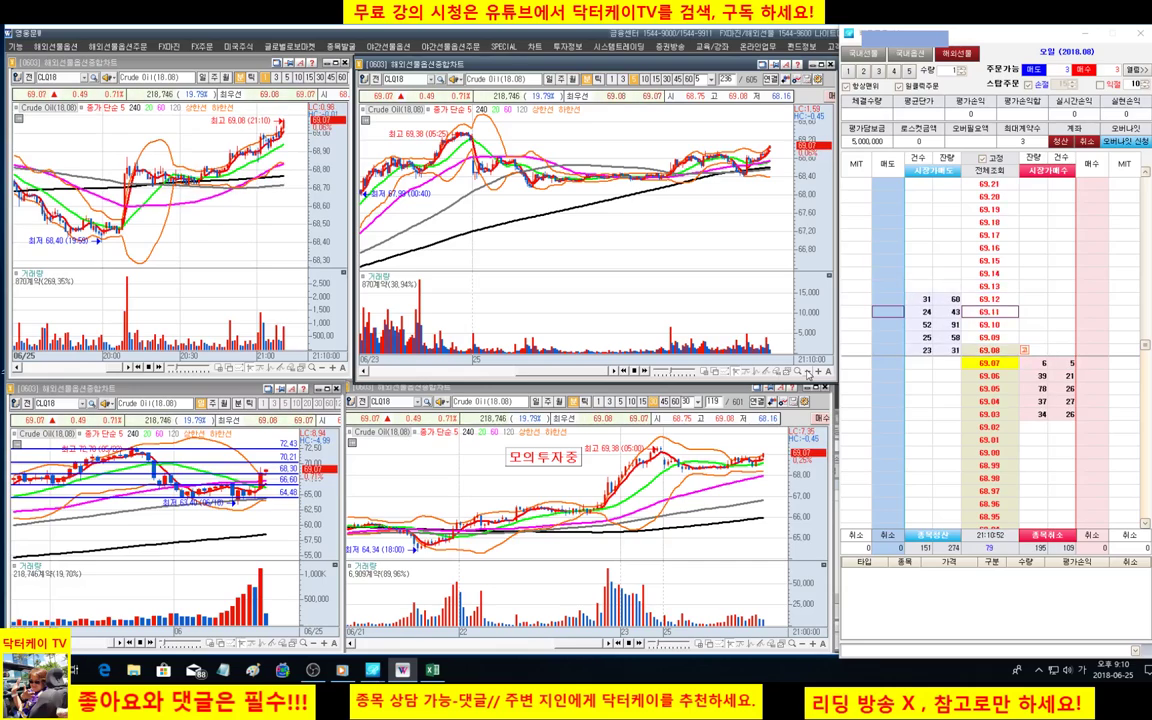
left_click(808, 372)
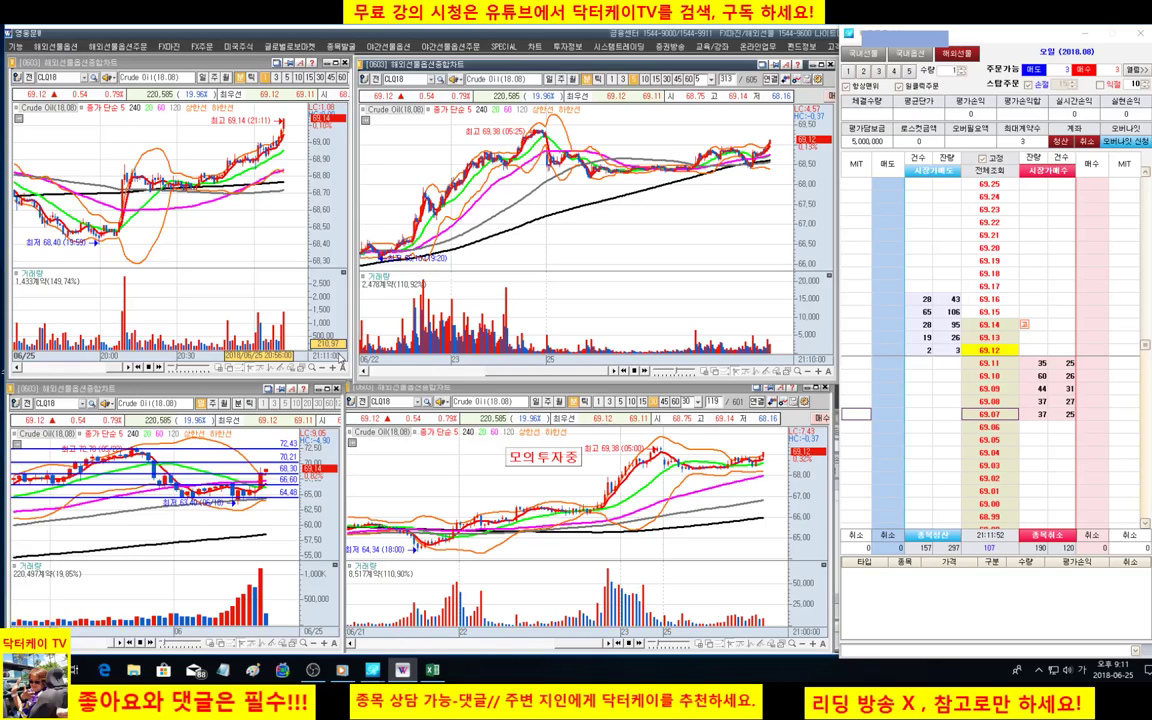
Zoom the top-centre chart further out so it reaches back to 06/20.
left_click(746, 374)
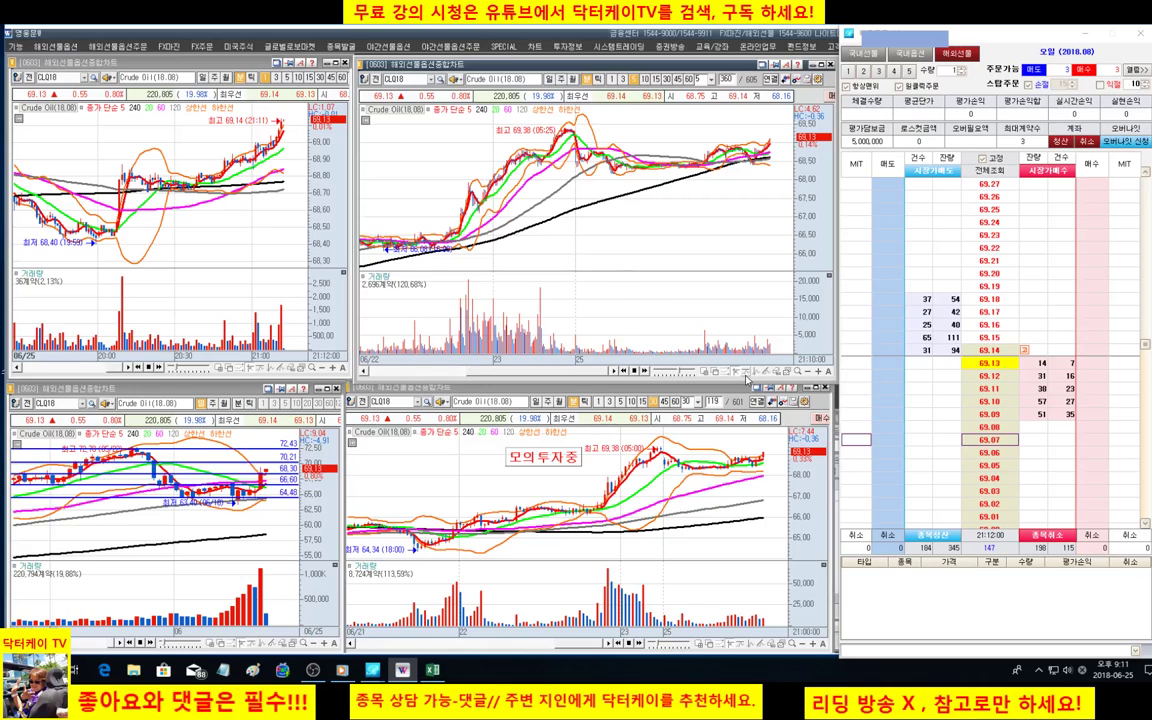
left_click(746, 377)
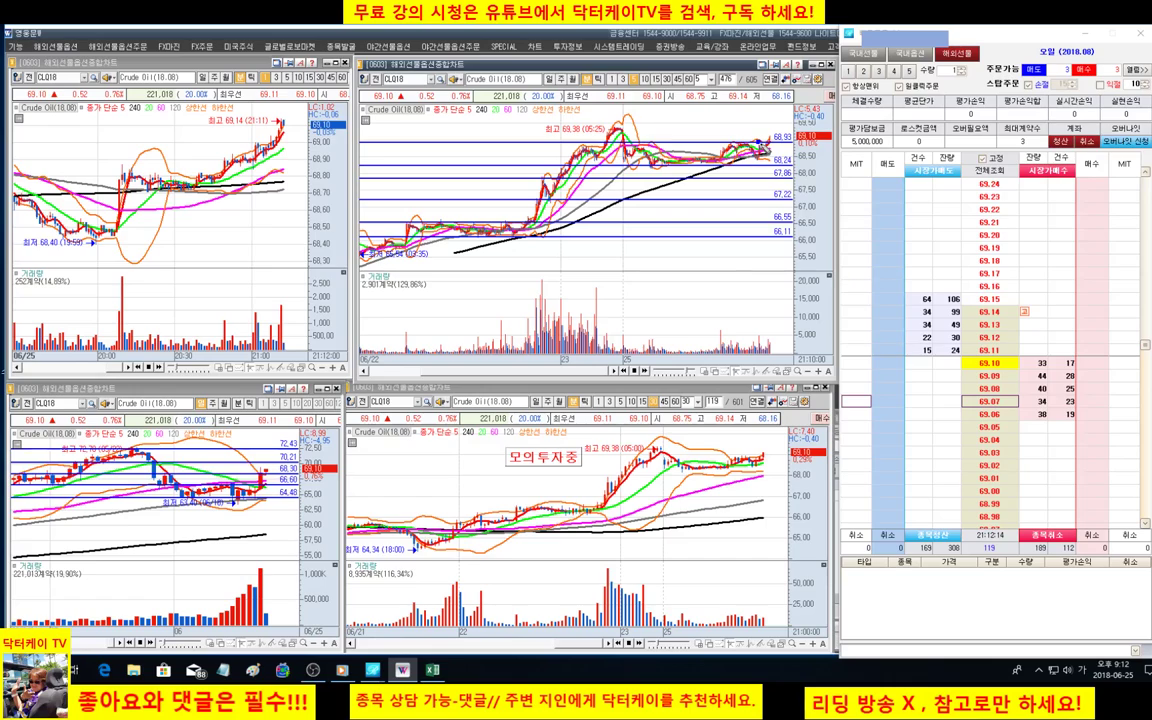
scroll(752, 90, "down", 3)
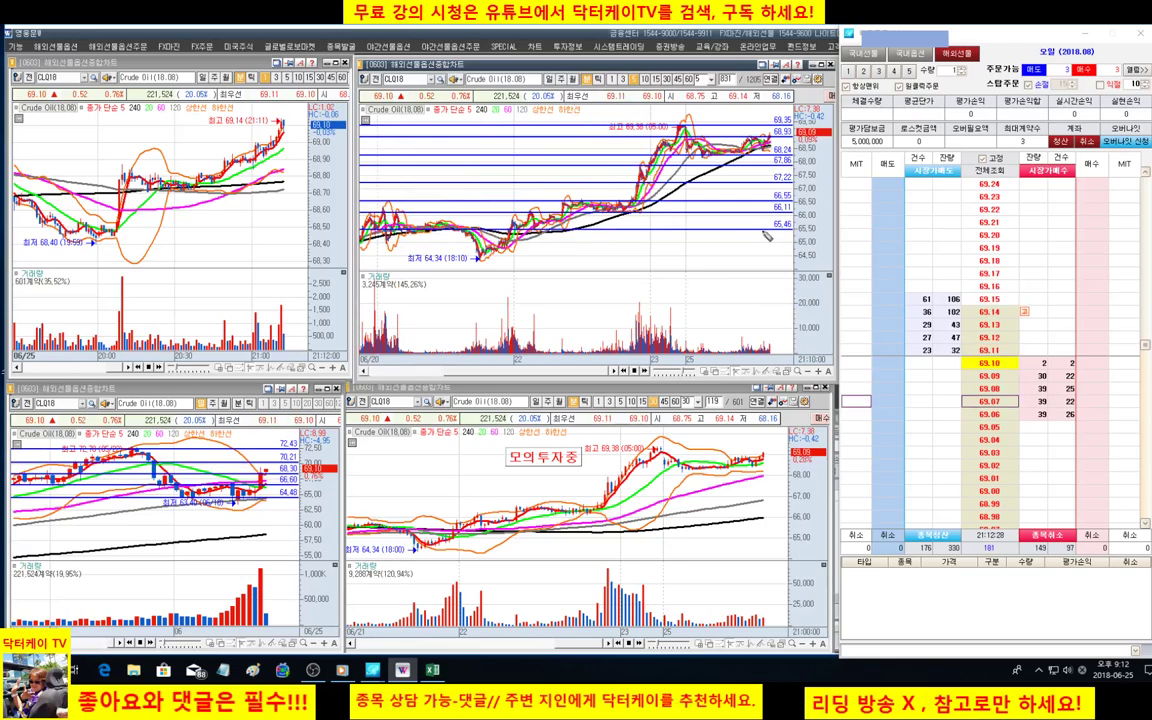
Drag a top-chart price level down to 64.35 and begin a horizontal line on the lower chart.
left_click_drag(767, 236, 766, 261)
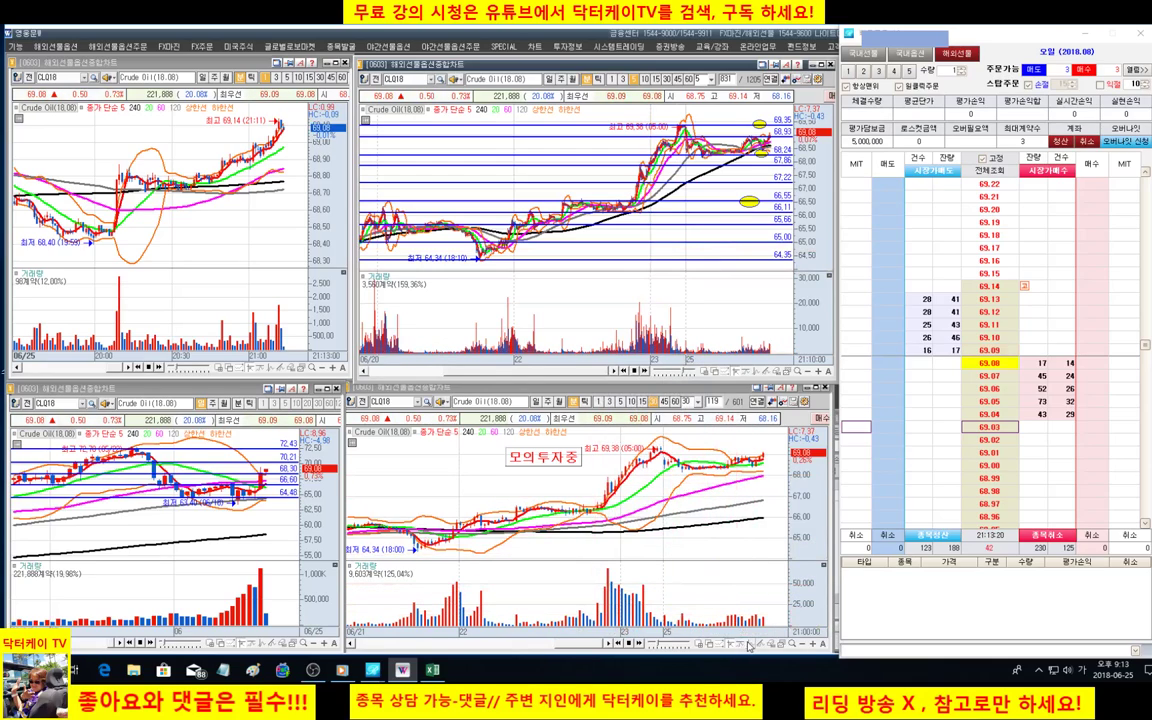
left_click(672, 585)
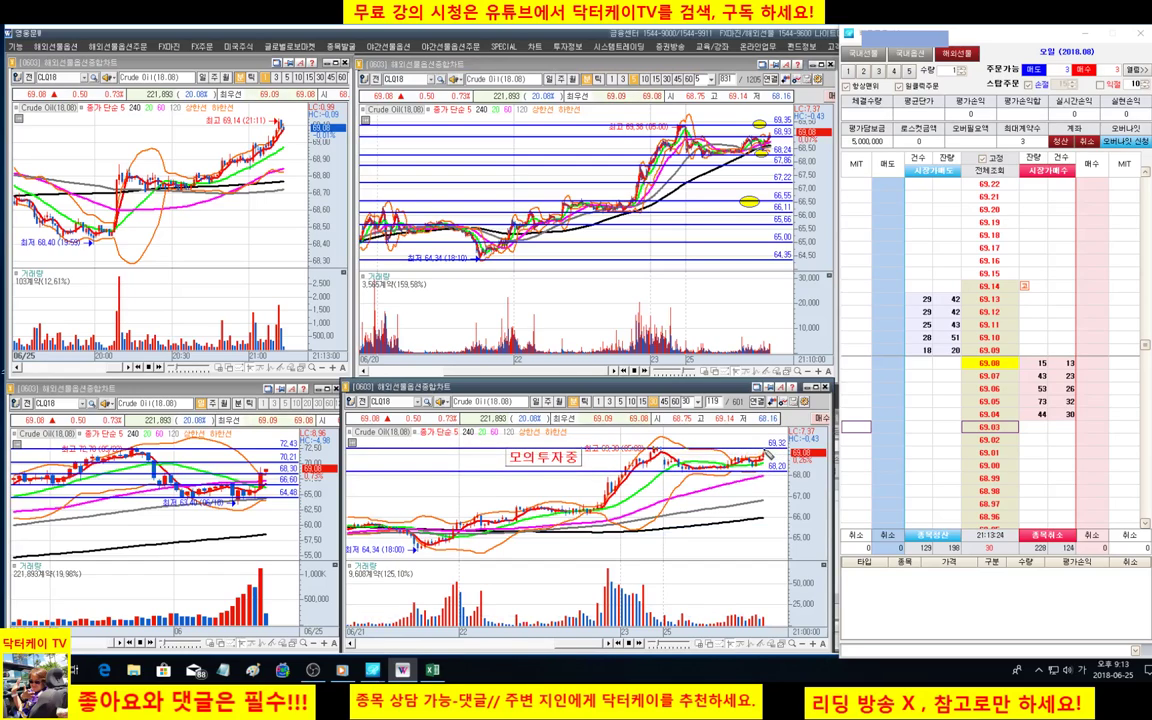
Place horizontal levels at 68.20, 66.59, 65.72 and 64.51 on the lower-right chart.
left_click(768, 452)
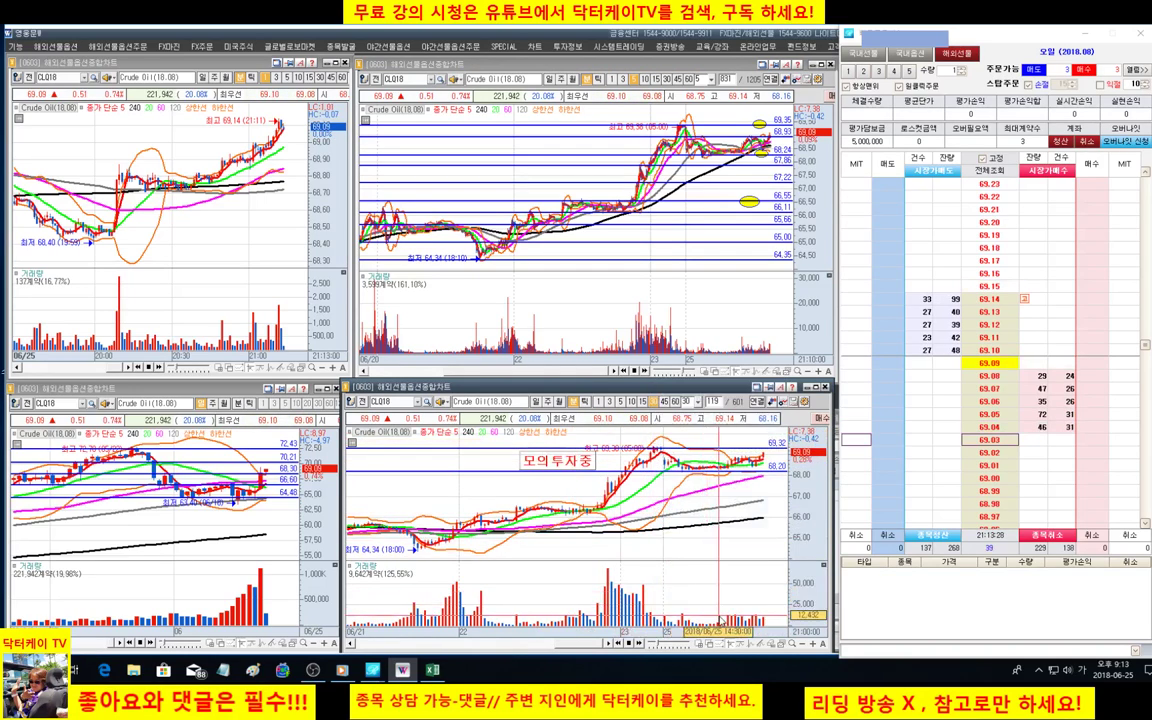
left_click(744, 510)
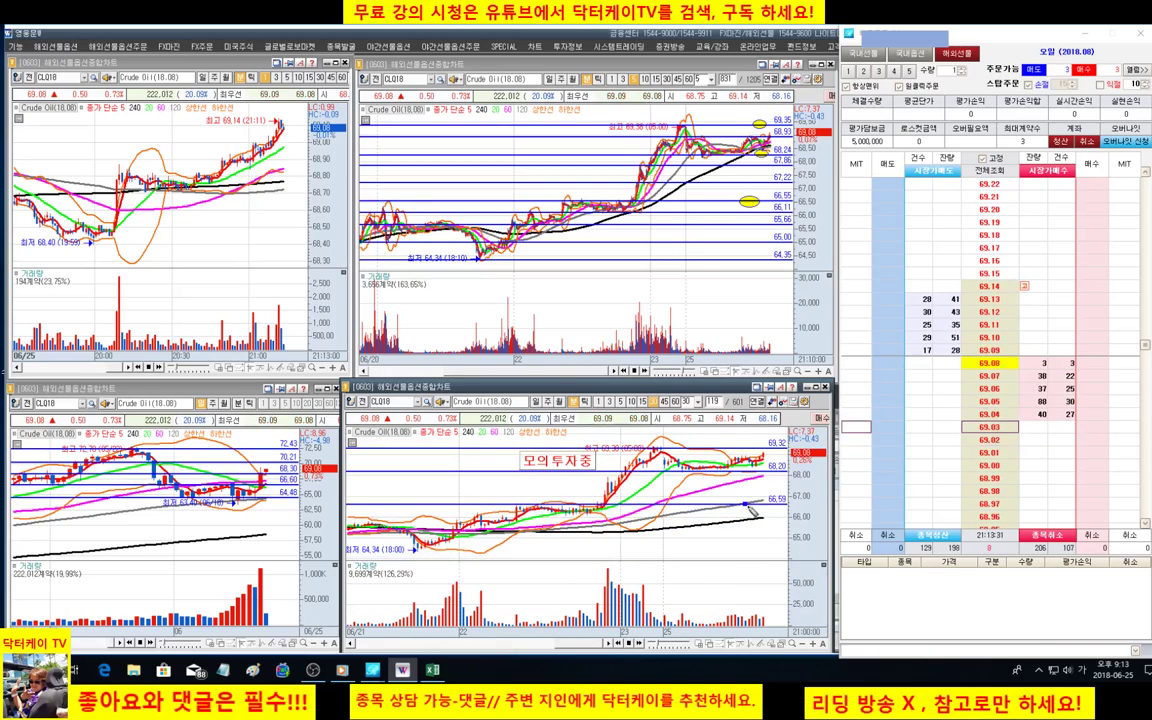
left_click(748, 519)
left_click(749, 546)
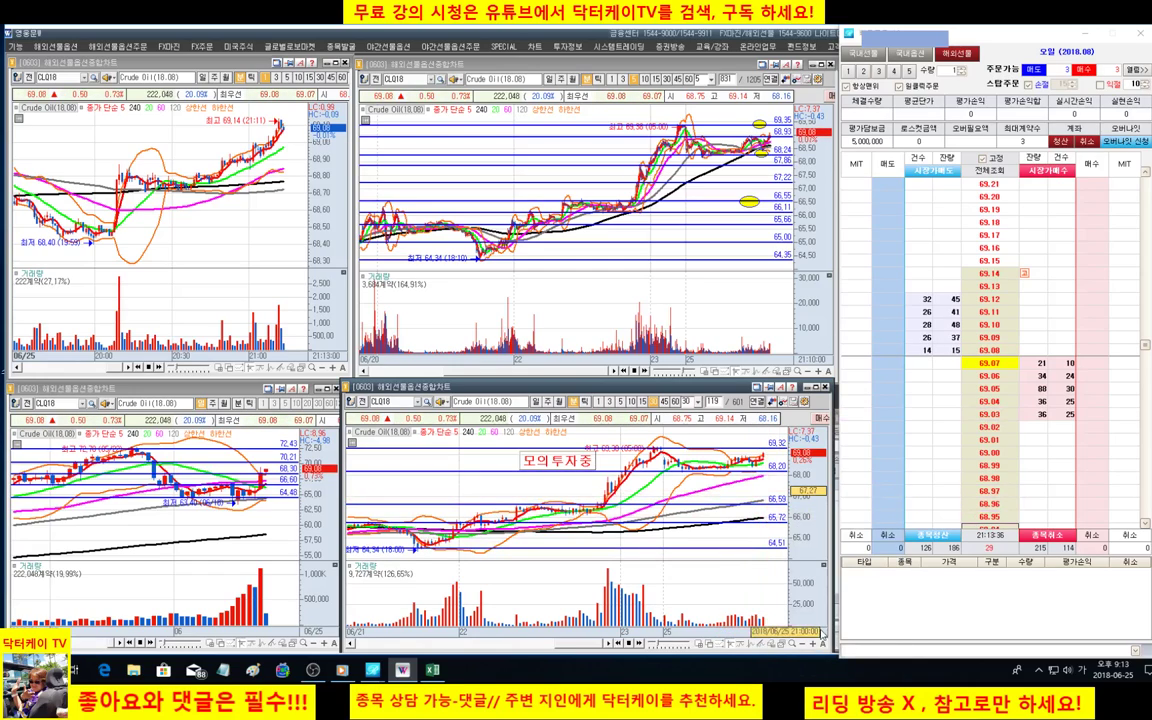
Zoom the lower-right chart out five times, extending it back past 06/15.
left_click(801, 645)
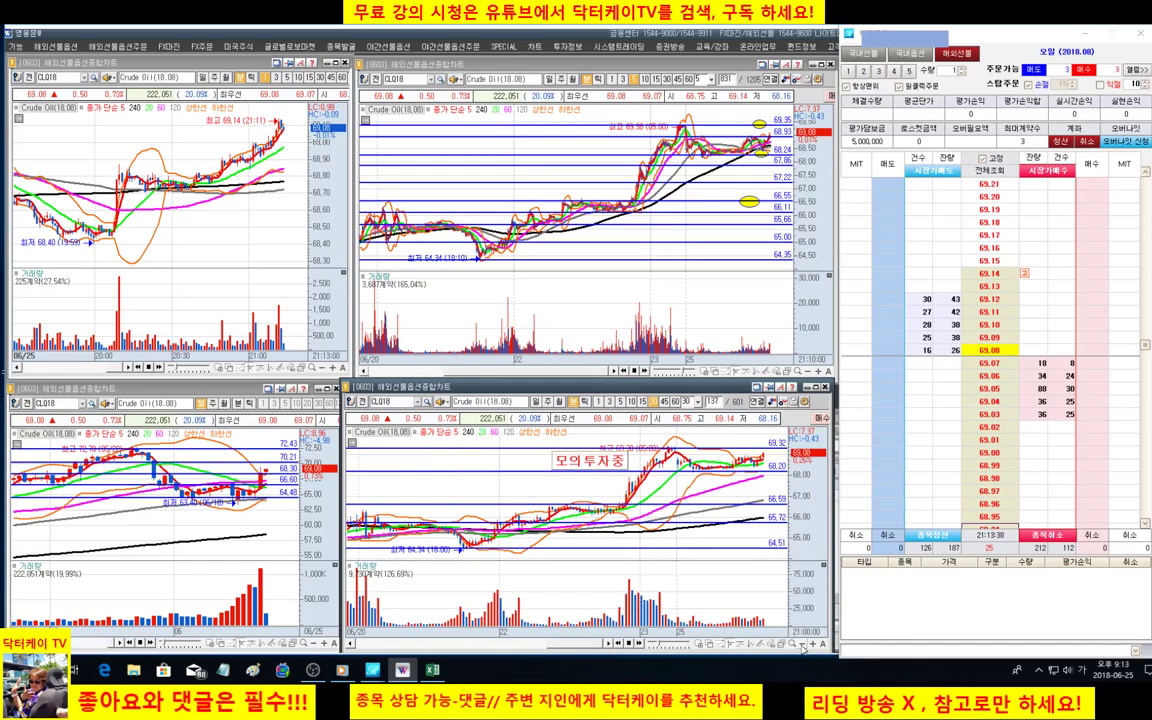
left_click(801, 645)
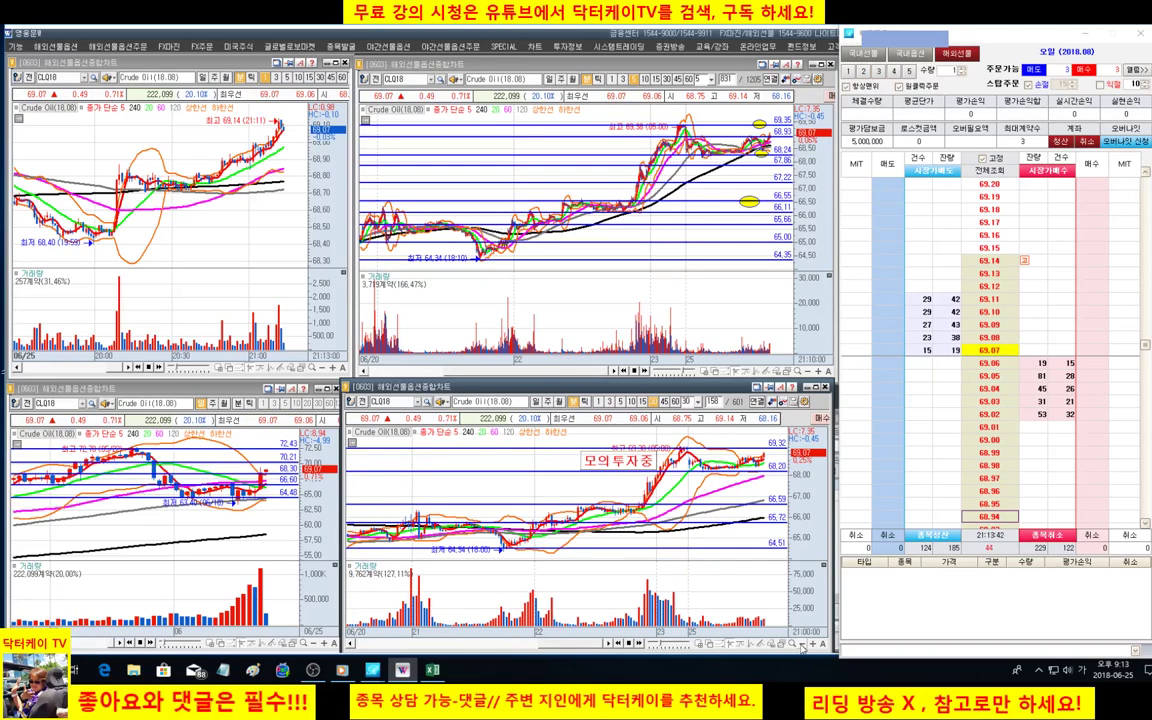
left_click(801, 645)
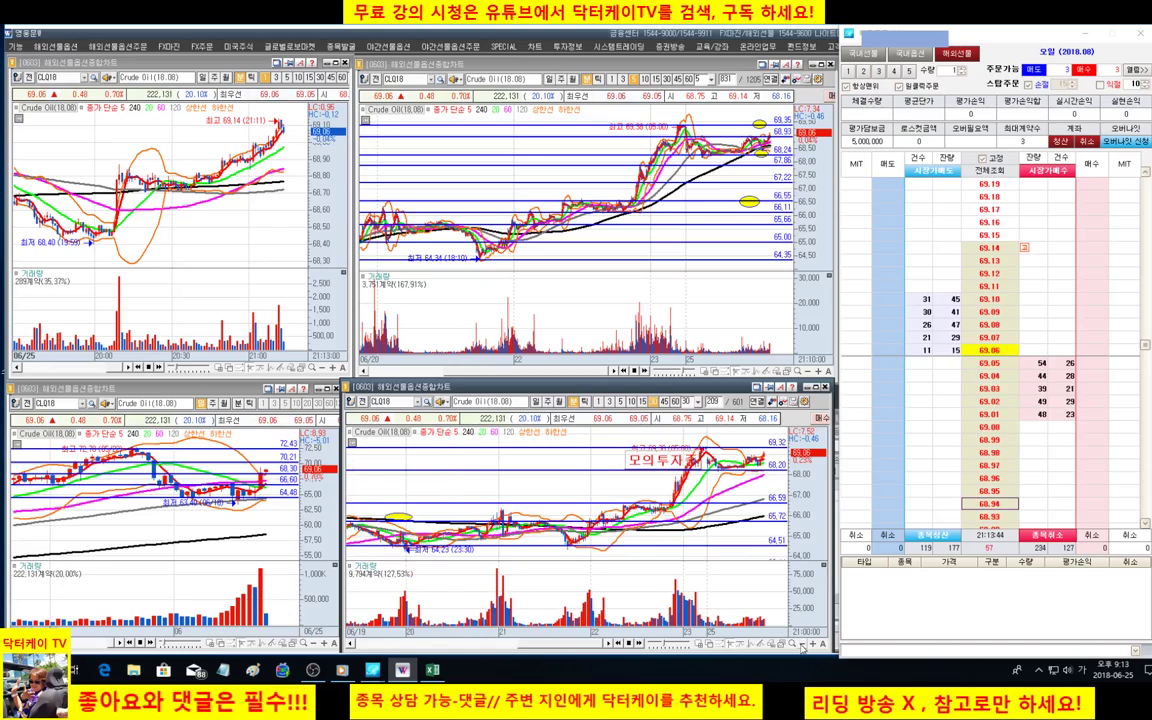
left_click(801, 645)
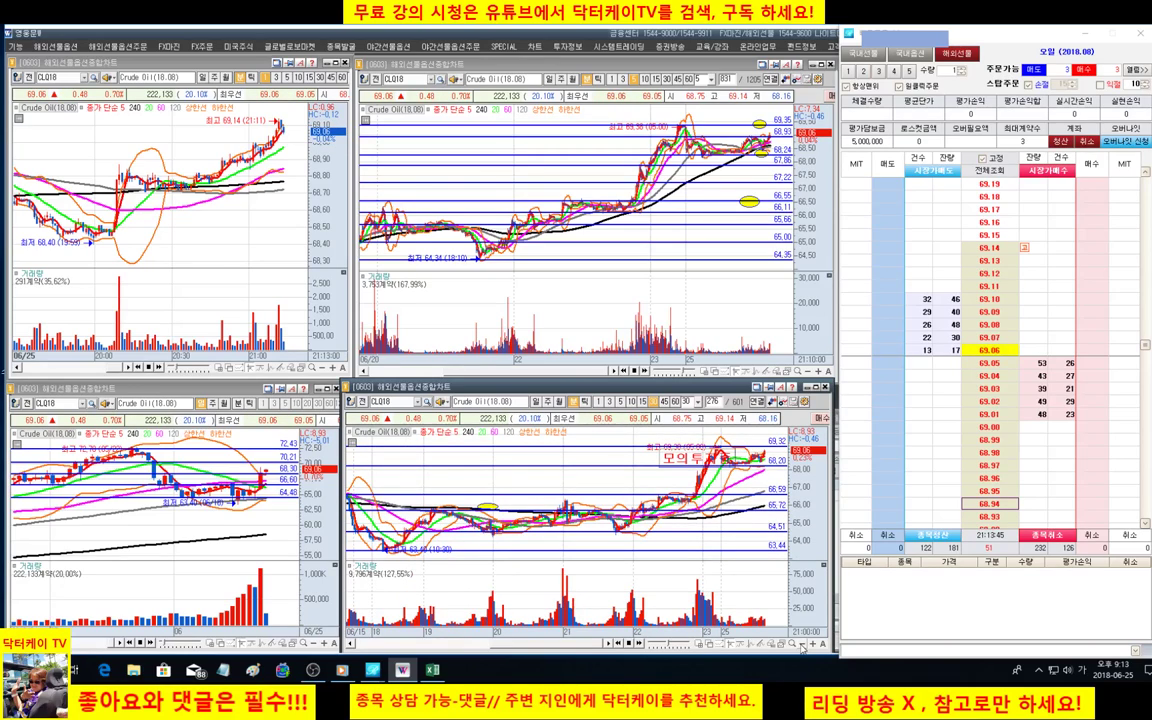
left_click(801, 645)
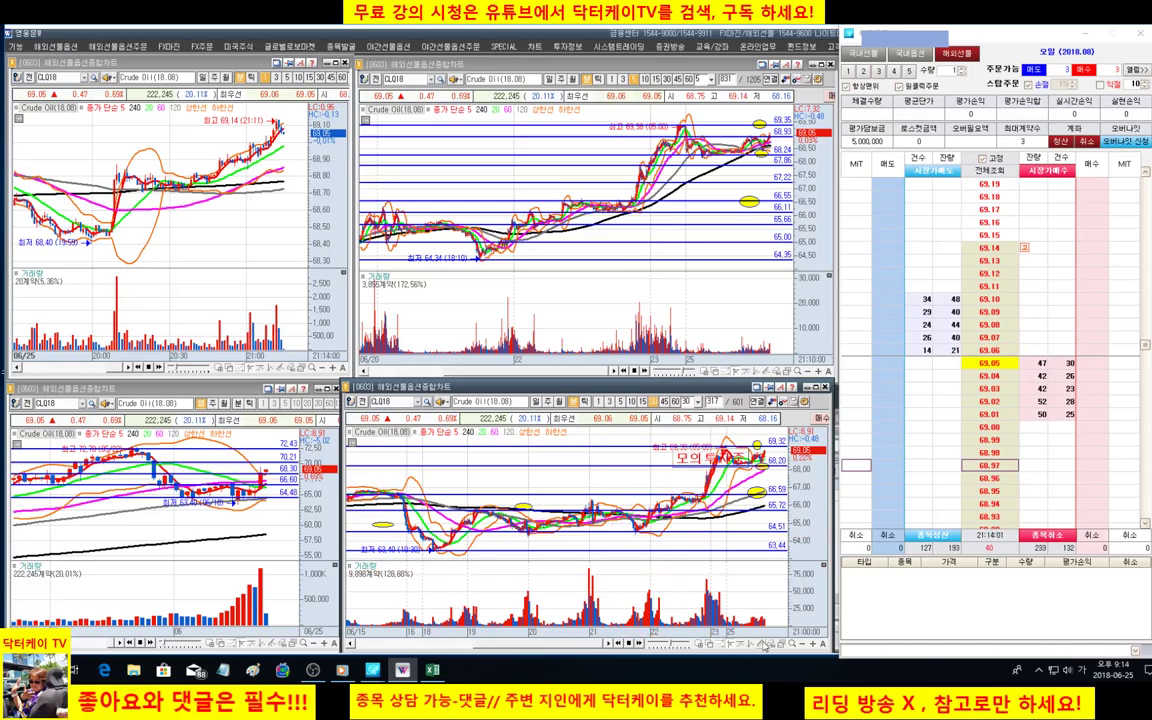
Draw a rising trendline across the lows, then zoom in to about the latest 111 bars.
left_click_drag(432, 550, 630, 531)
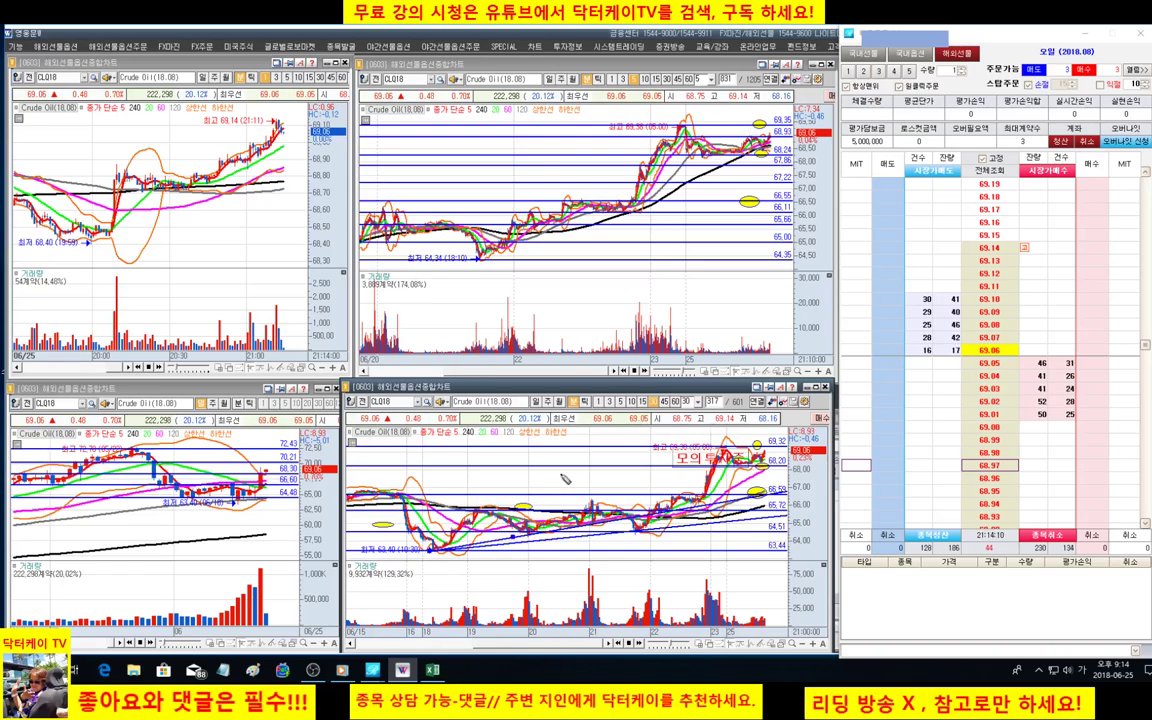
scroll(568, 484, "up", 3)
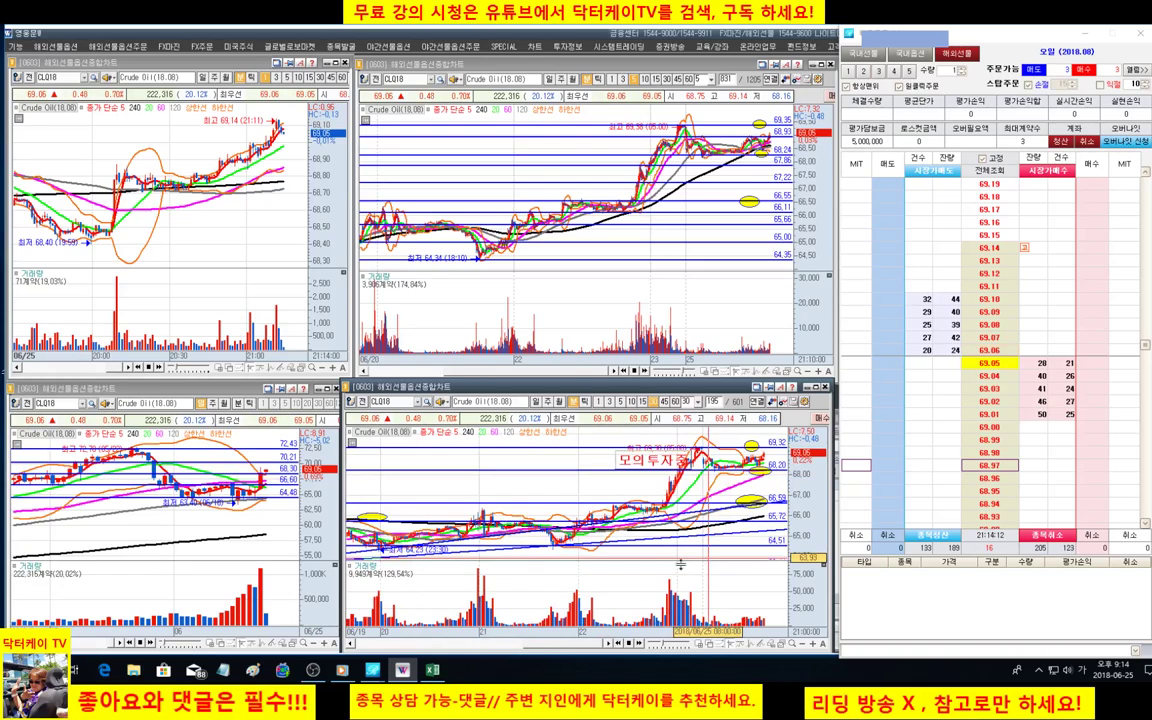
left_click_drag(474, 584, 700, 580)
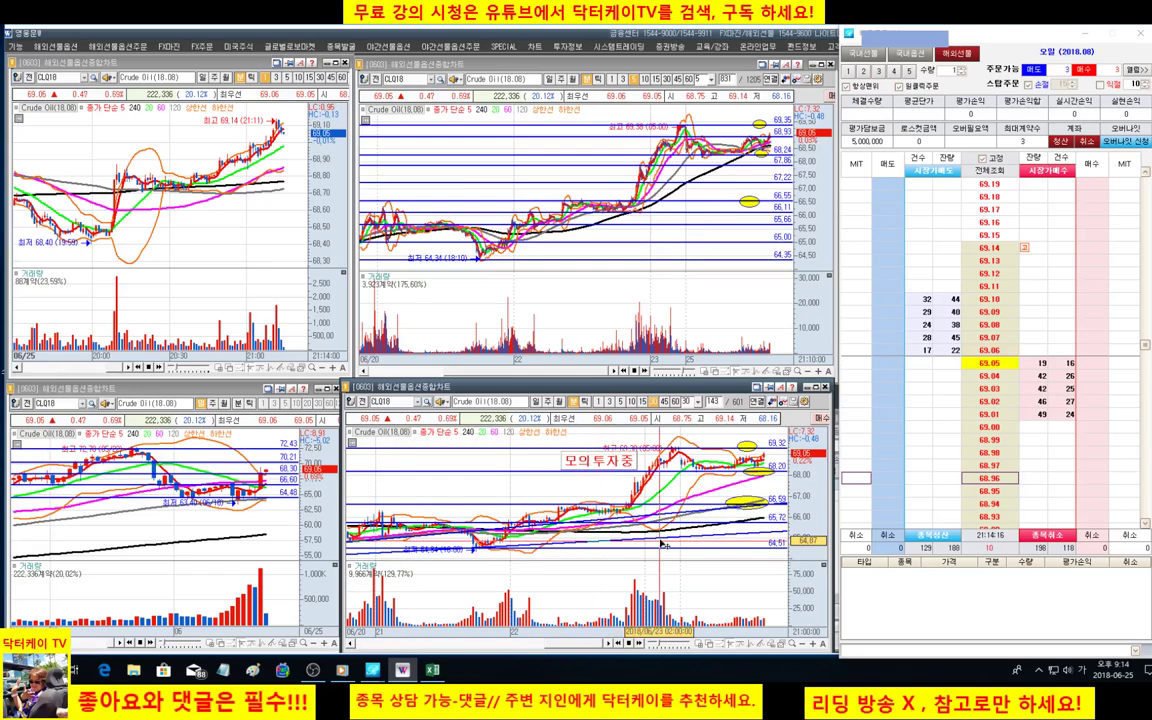
scroll(660, 543, "up", 2)
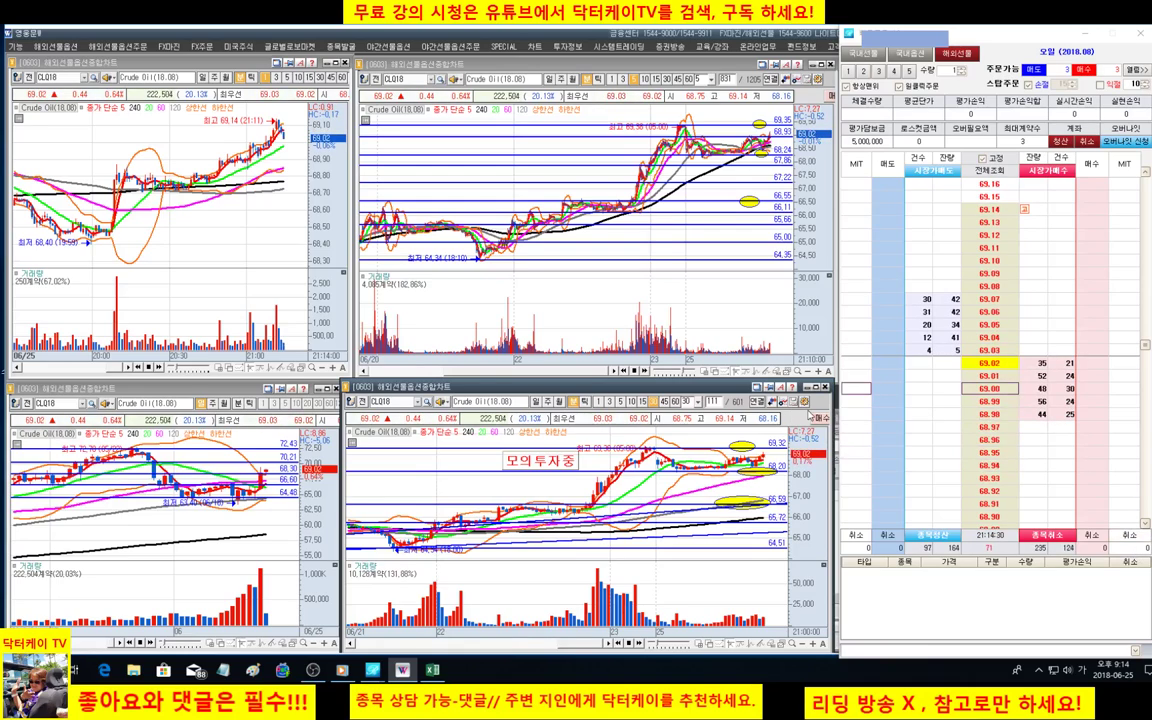
Add a horizontal line near 68.44 on the top-left chart and zoom it out three steps.
left_click(262, 369)
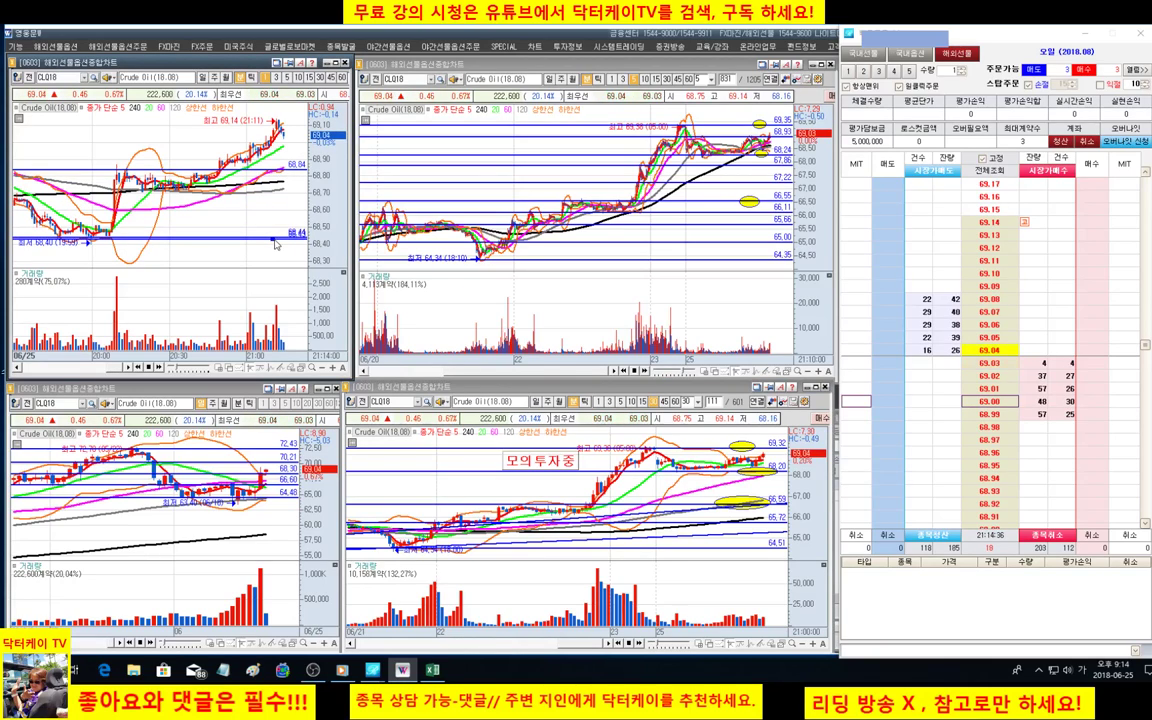
left_click(281, 243)
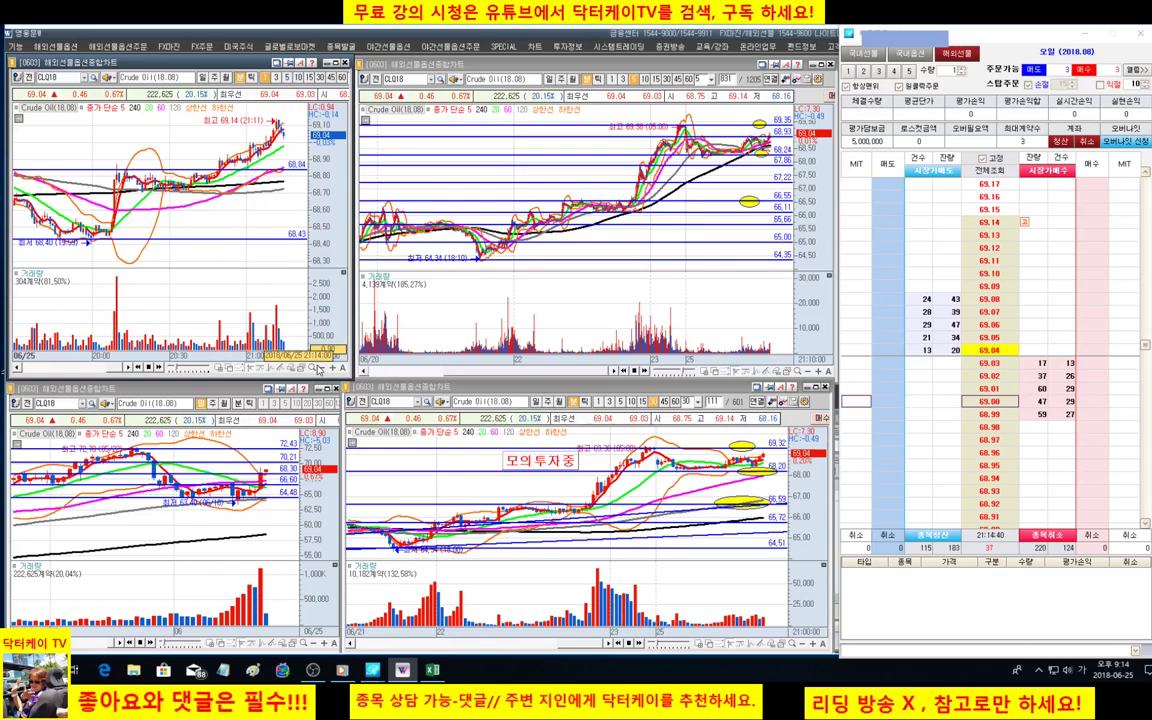
left_click(318, 369)
left_click(318, 369)
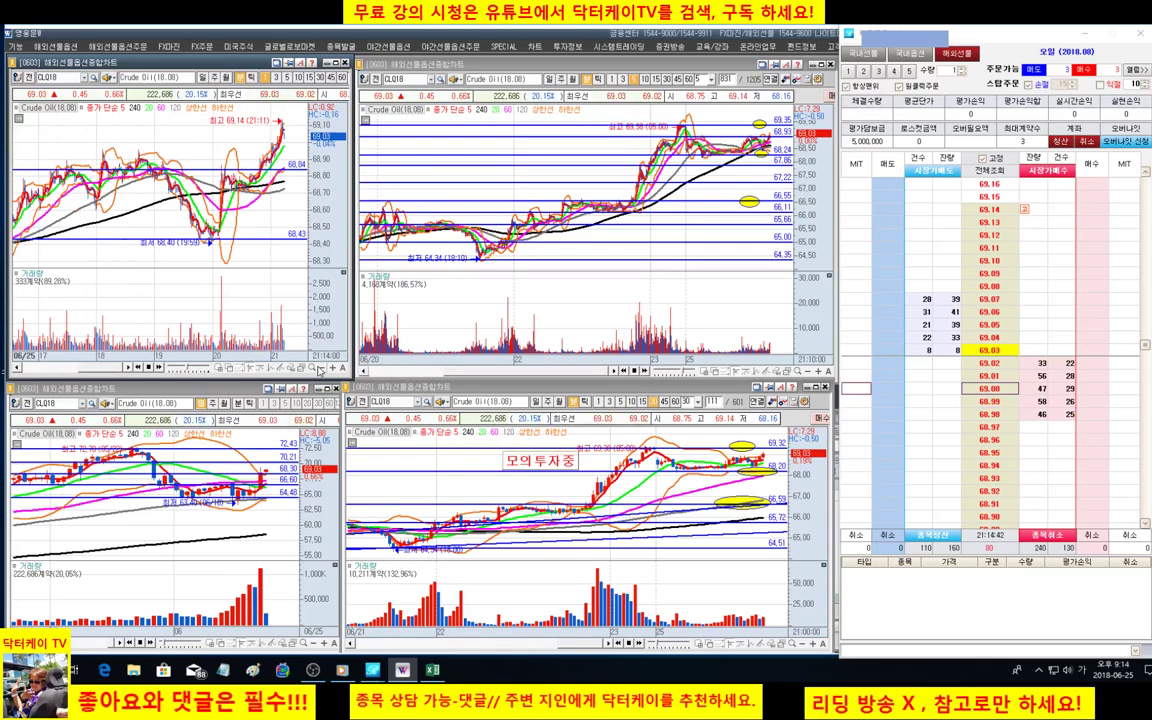
left_click(318, 369)
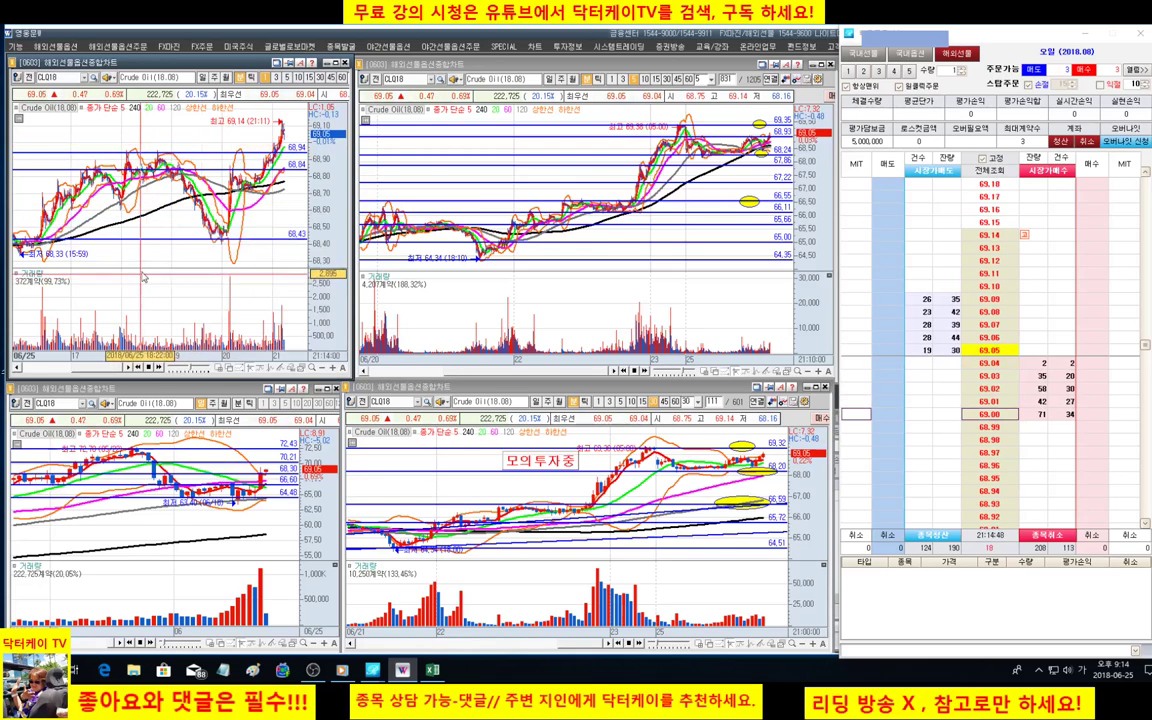
scroll(270, 300, "up", 2)
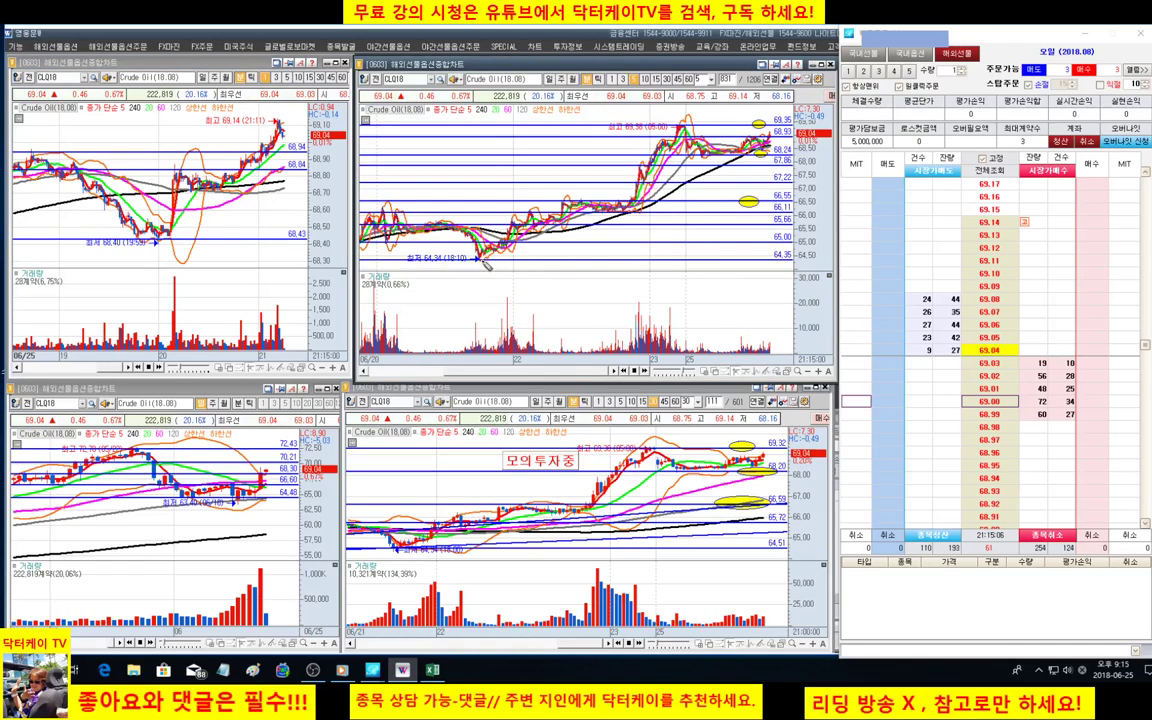
Draw a rising trendline from the upper-middle chart's low, then zoom in to the latest 192 bars.
left_click_drag(481, 257, 636, 216)
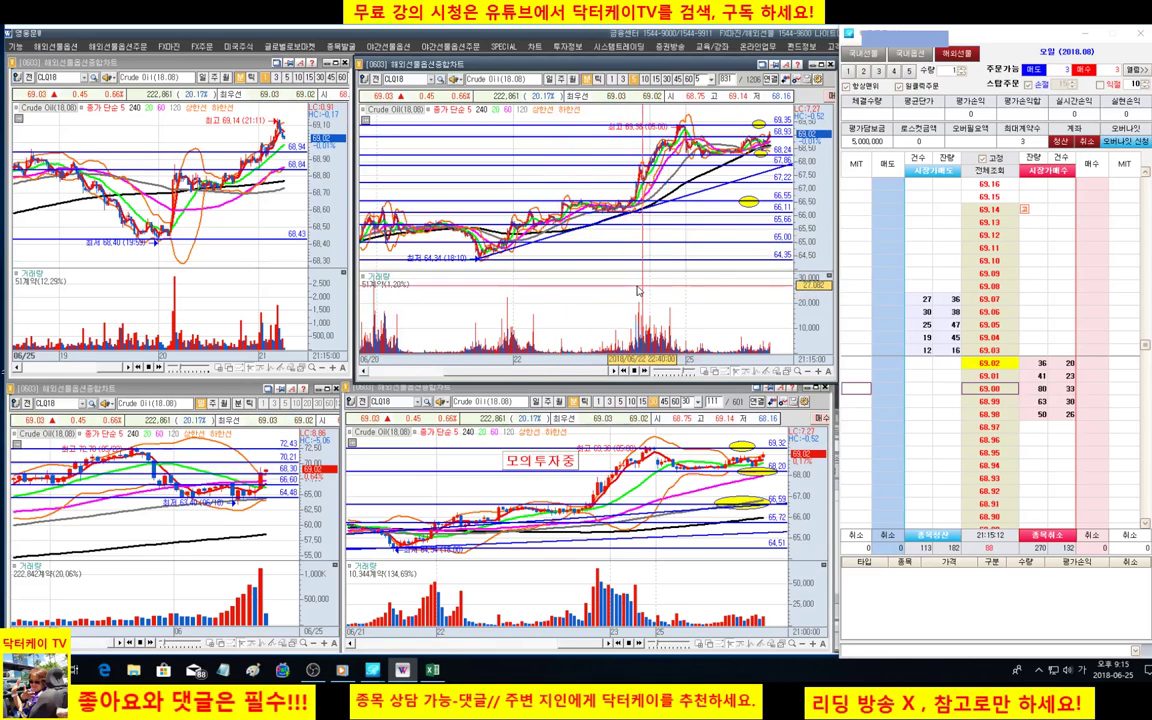
scroll(418, 300, "up", 2)
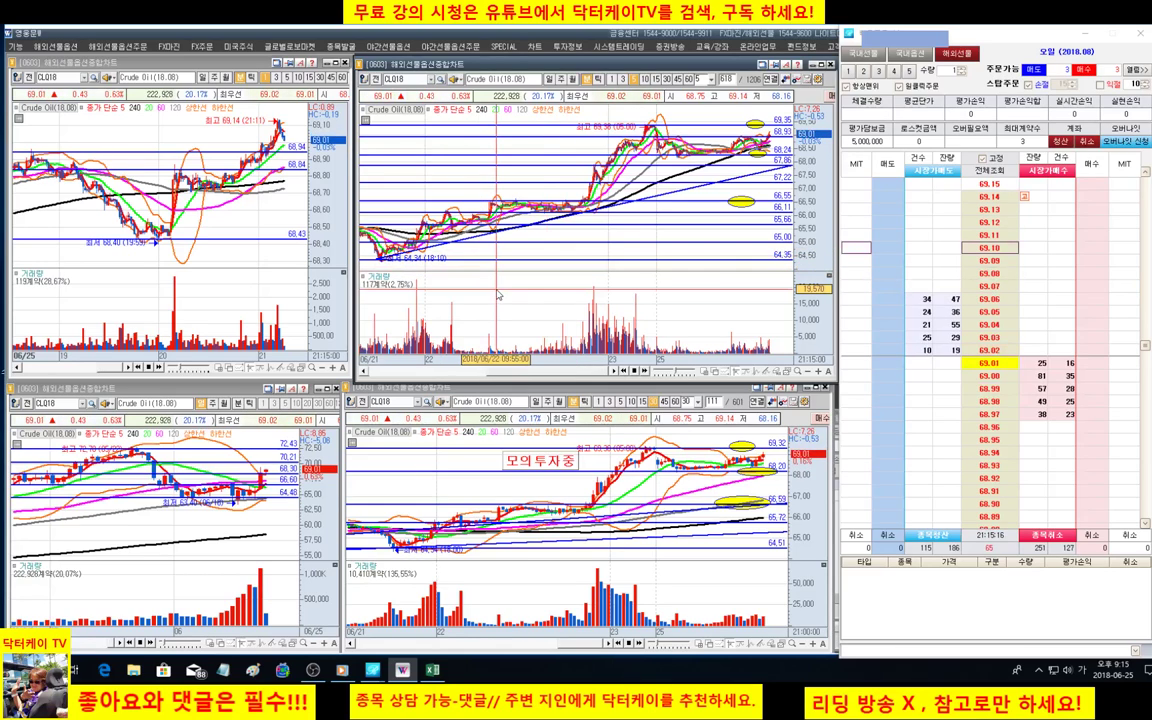
scroll(497, 295, "up", 2)
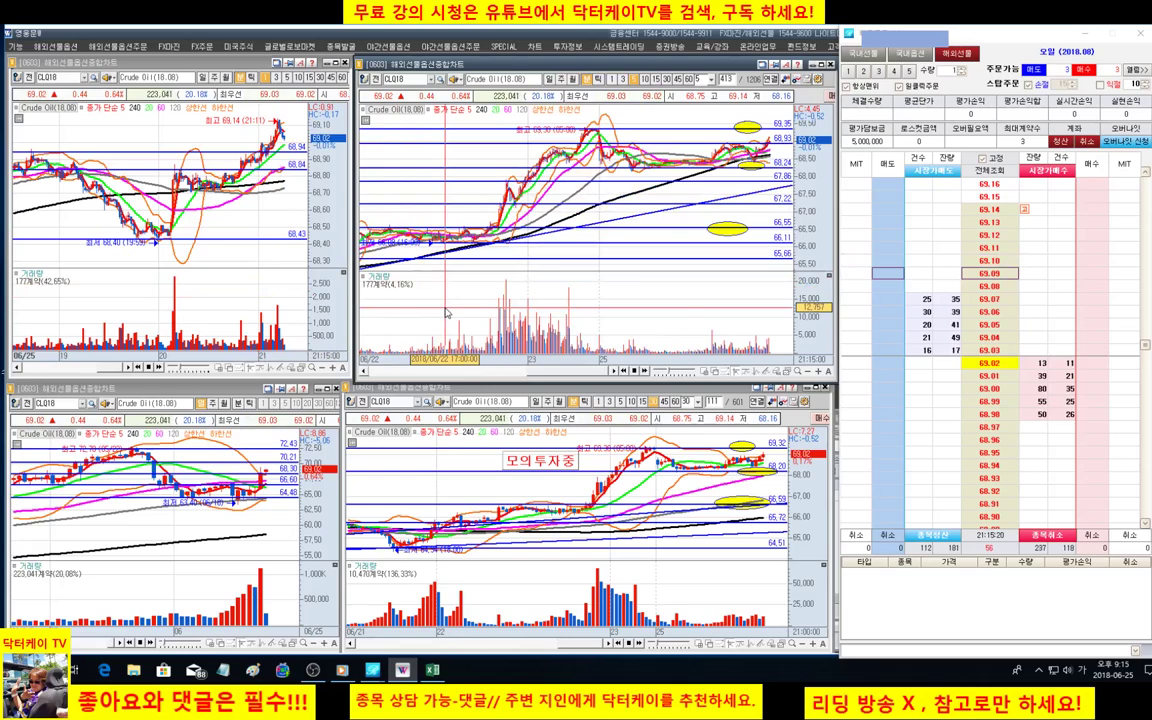
scroll(435, 313, "up", 1)
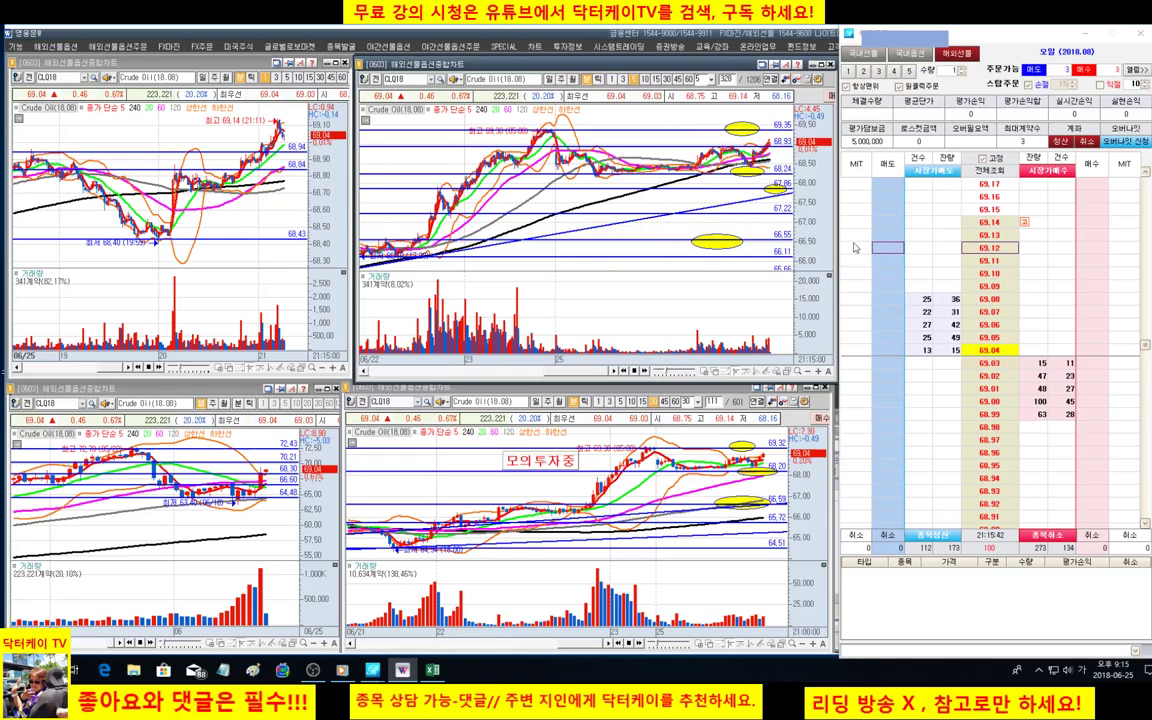
left_click_drag(488, 298, 616, 298)
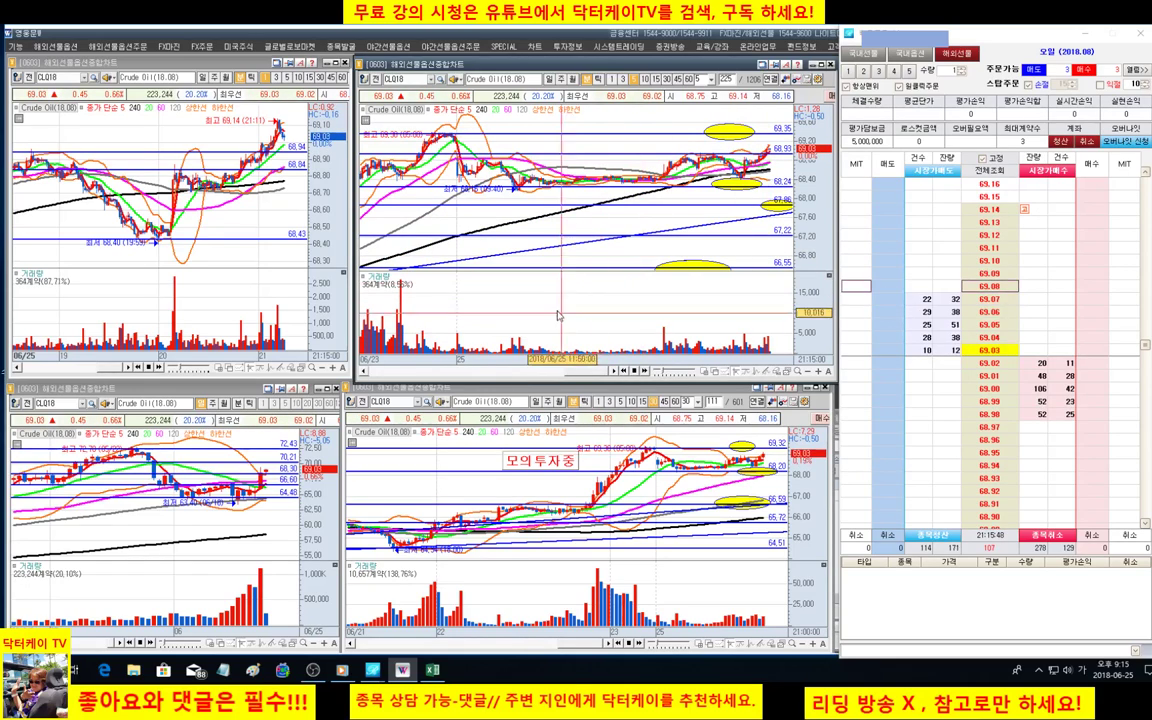
left_click_drag(487, 318, 362, 320)
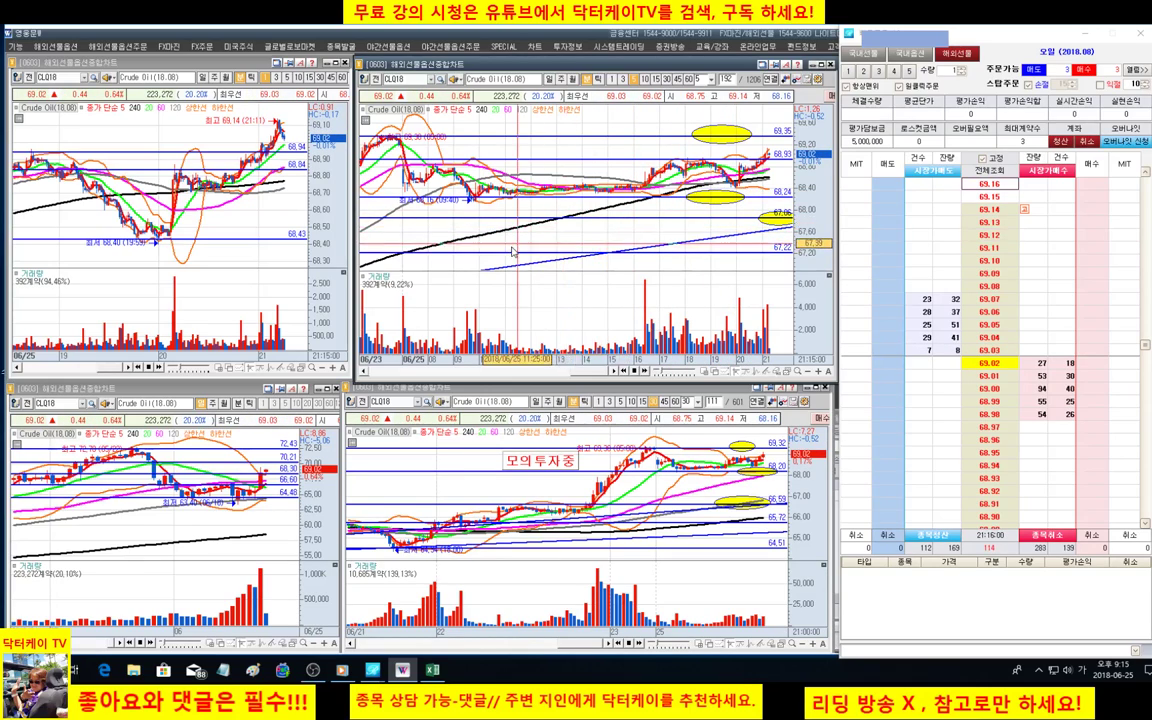
Narrow the upper-middle Crude Oil chart to 158 bars starting 06/25.
left_click_drag(391, 250, 790, 250)
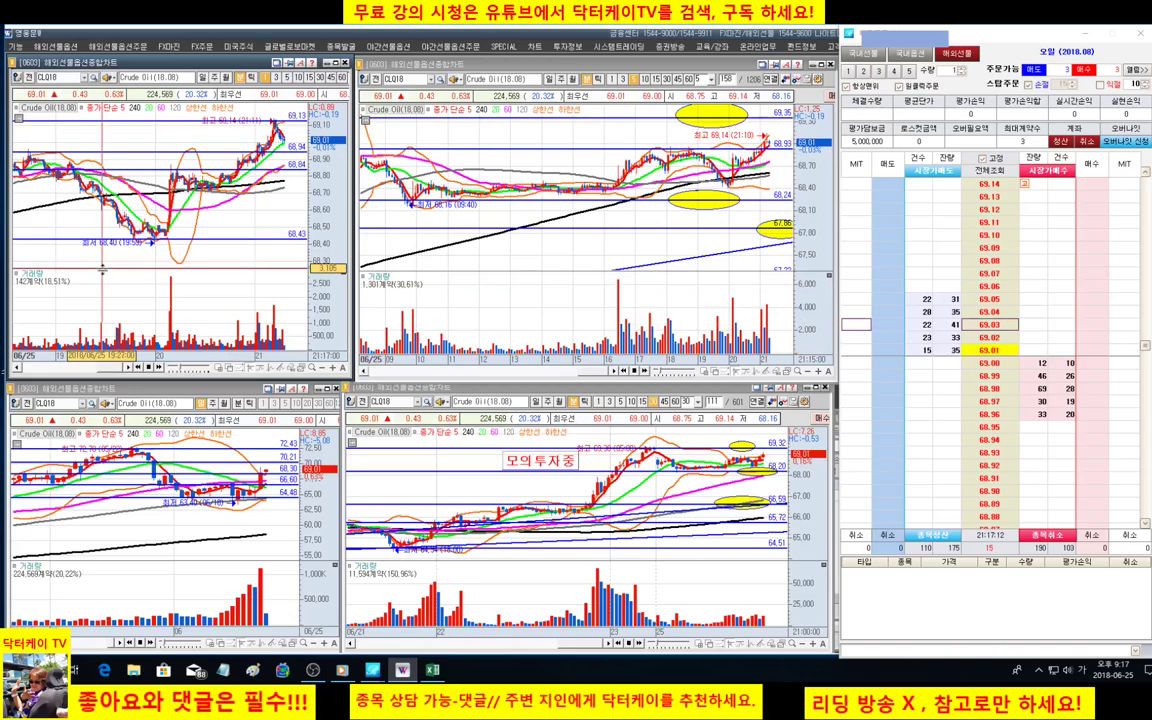
mouse_move(281, 346)
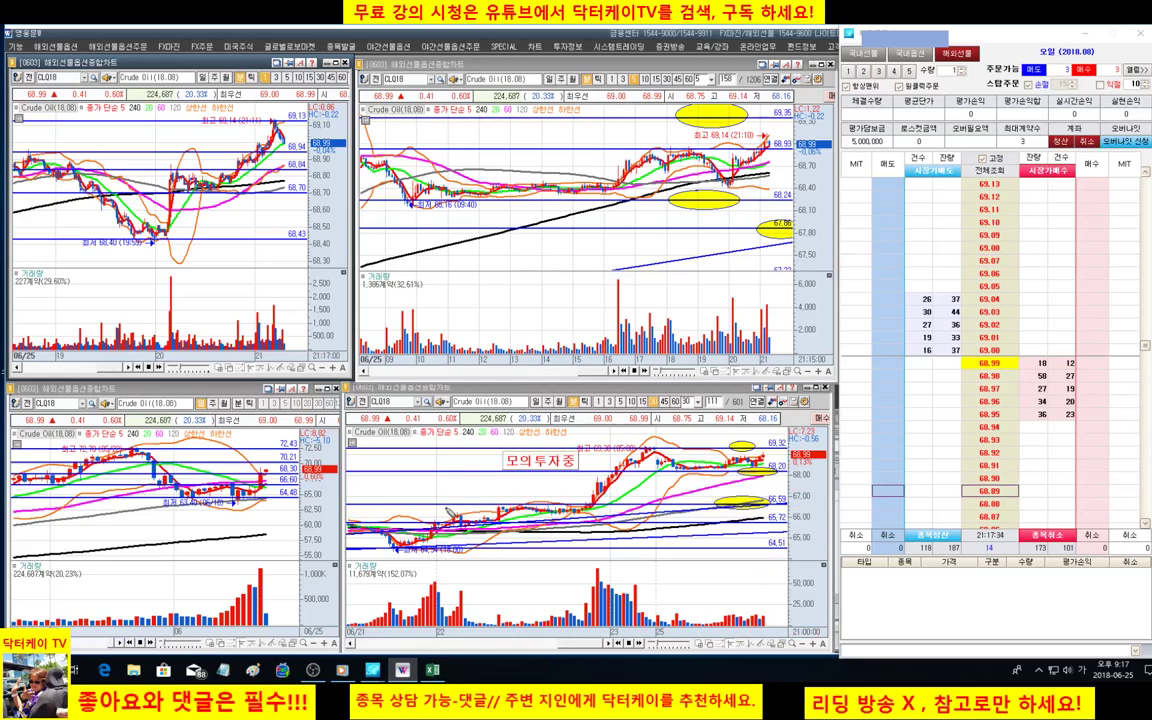
Raise the lower-right chart's price line to 68.56 and add a small yellow box marker.
left_click(405, 485)
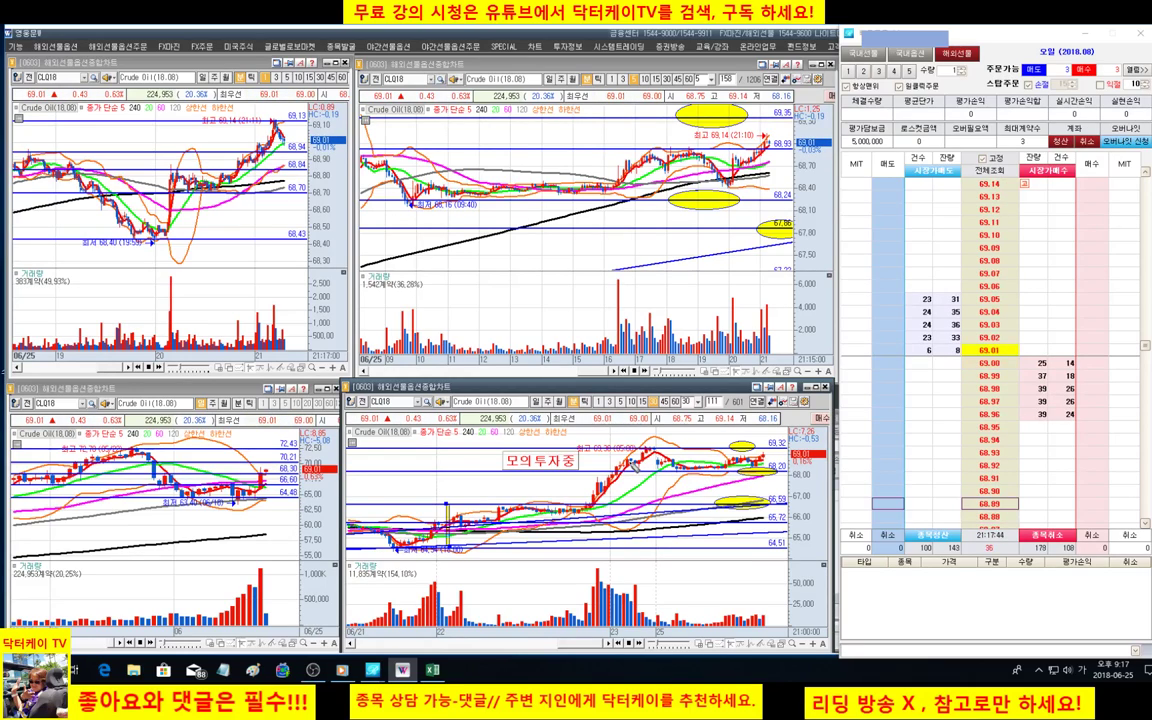
left_click_drag(786, 497, 790, 471)
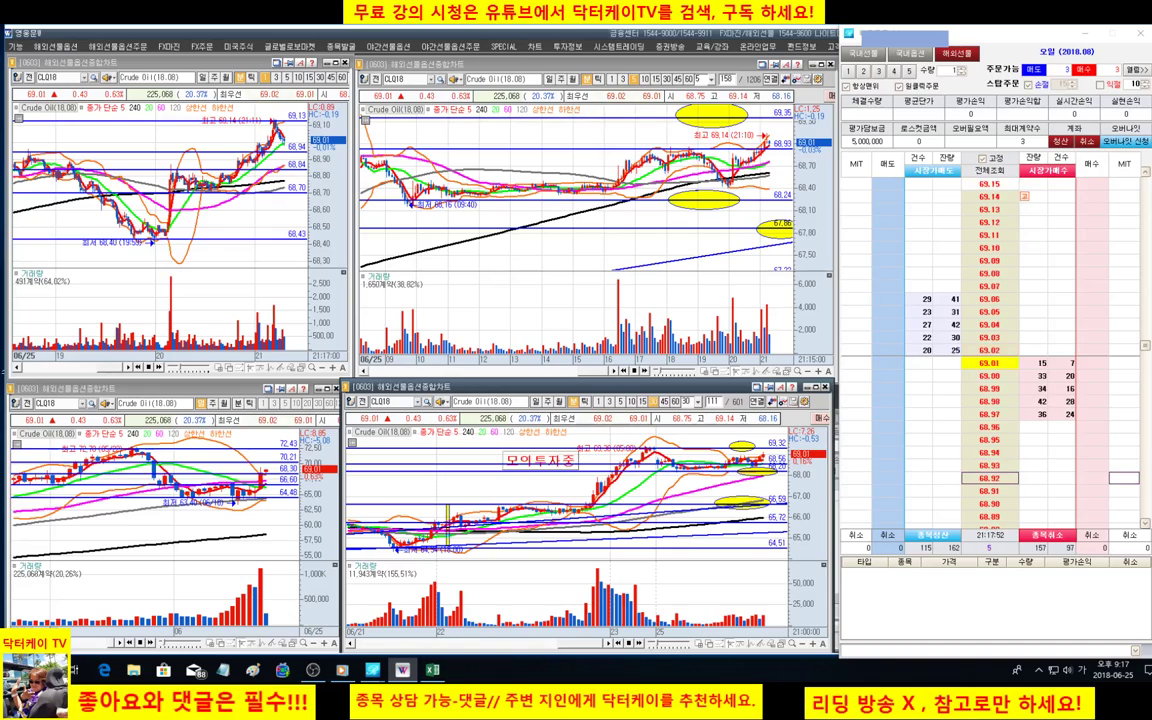
left_click_drag(458, 471, 462, 512)
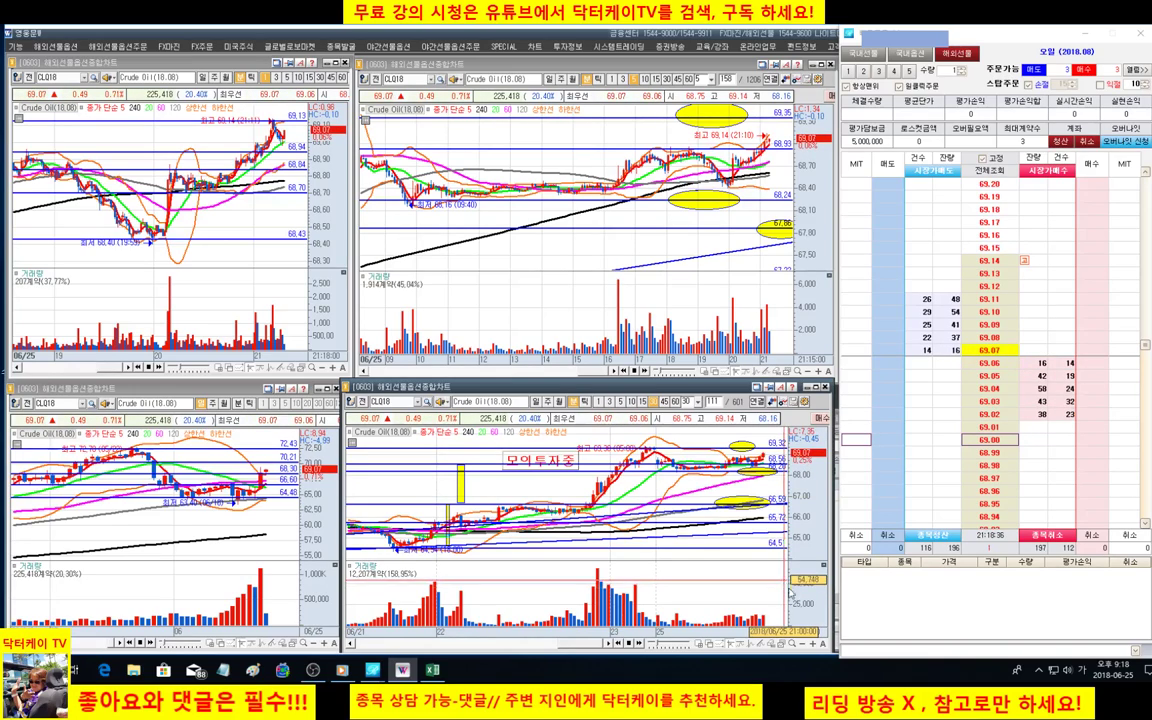
Zoom the lower-right chart out to about 296 bars, reaching back to 06/15.
left_click(804, 644)
left_click(804, 645)
left_click(804, 645)
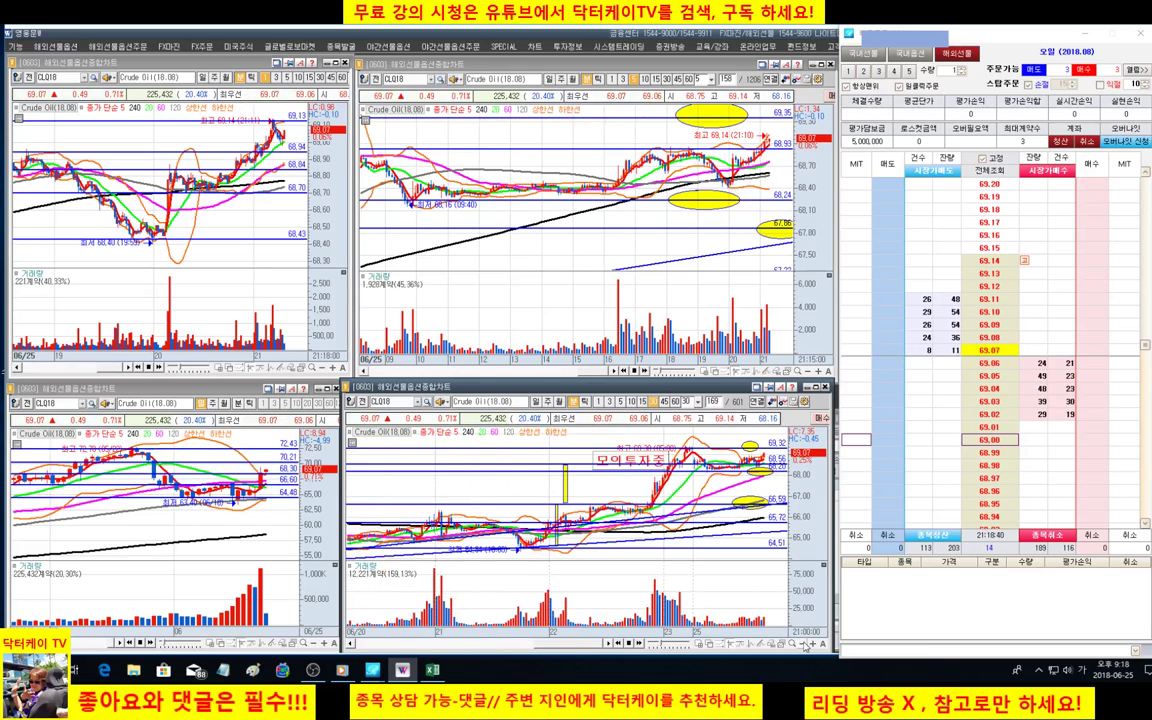
left_click(804, 645)
left_click(804, 645)
left_click(804, 645)
left_click(804, 645)
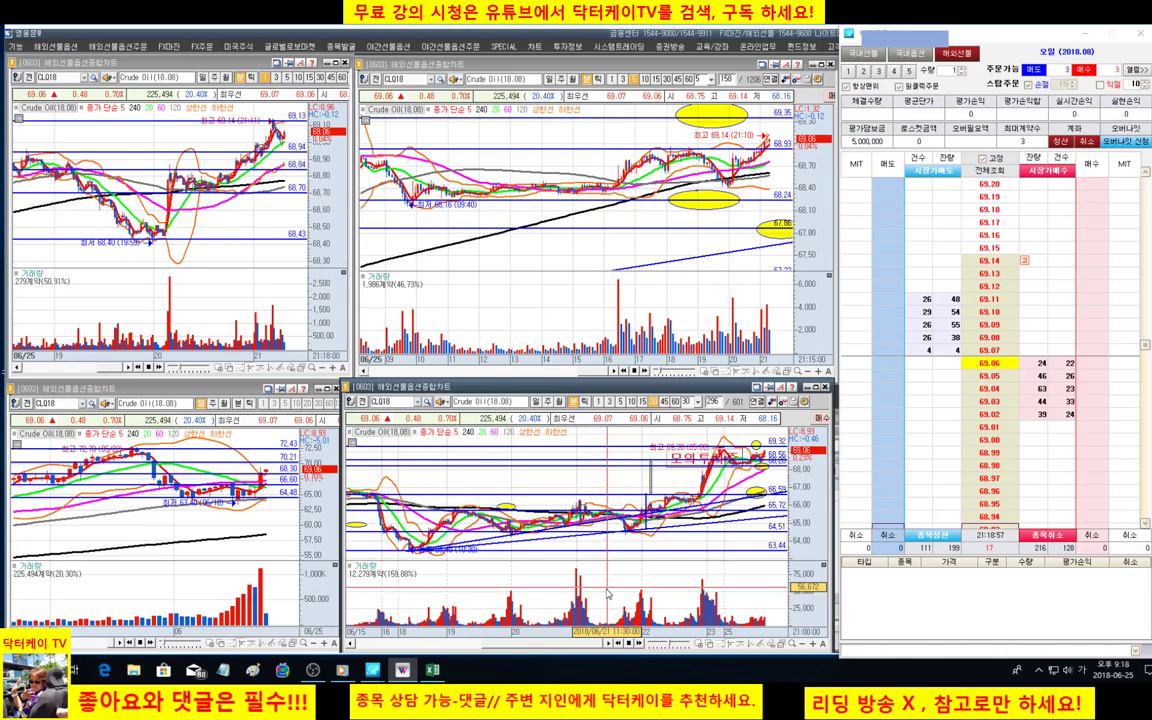
Wheel-zoom the lower-right chart in to the recent bars from 06/21.
scroll(607, 594, "up", 5)
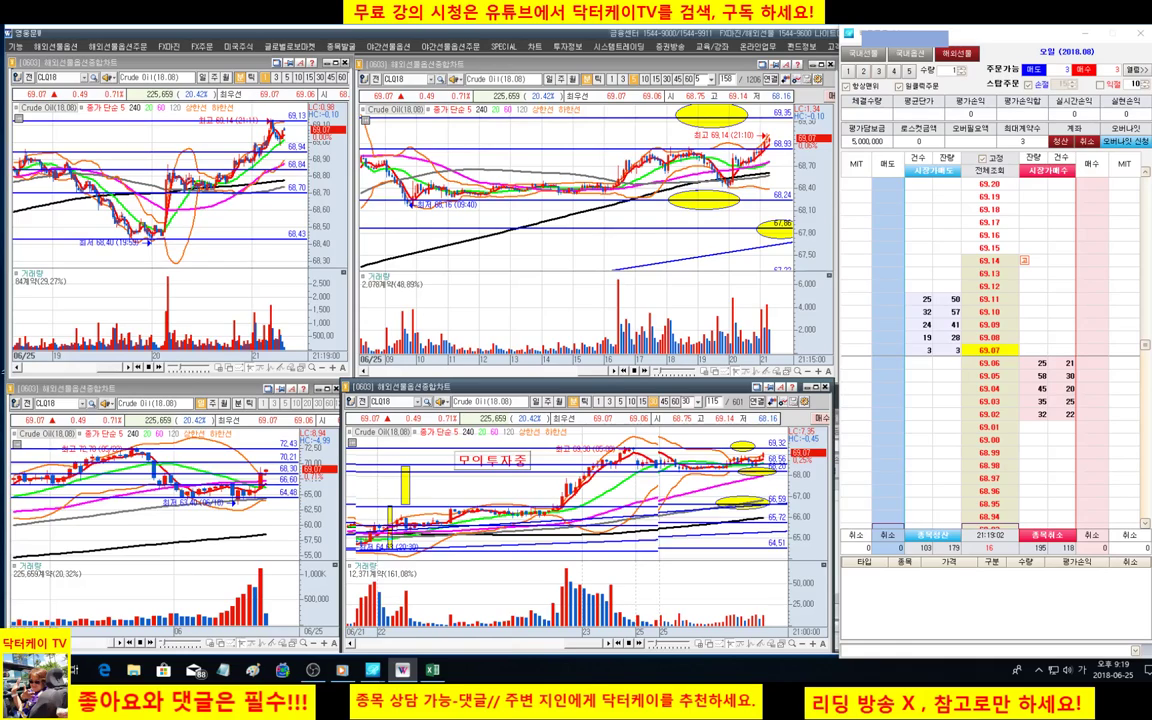
scroll(590, 500, "up", 3)
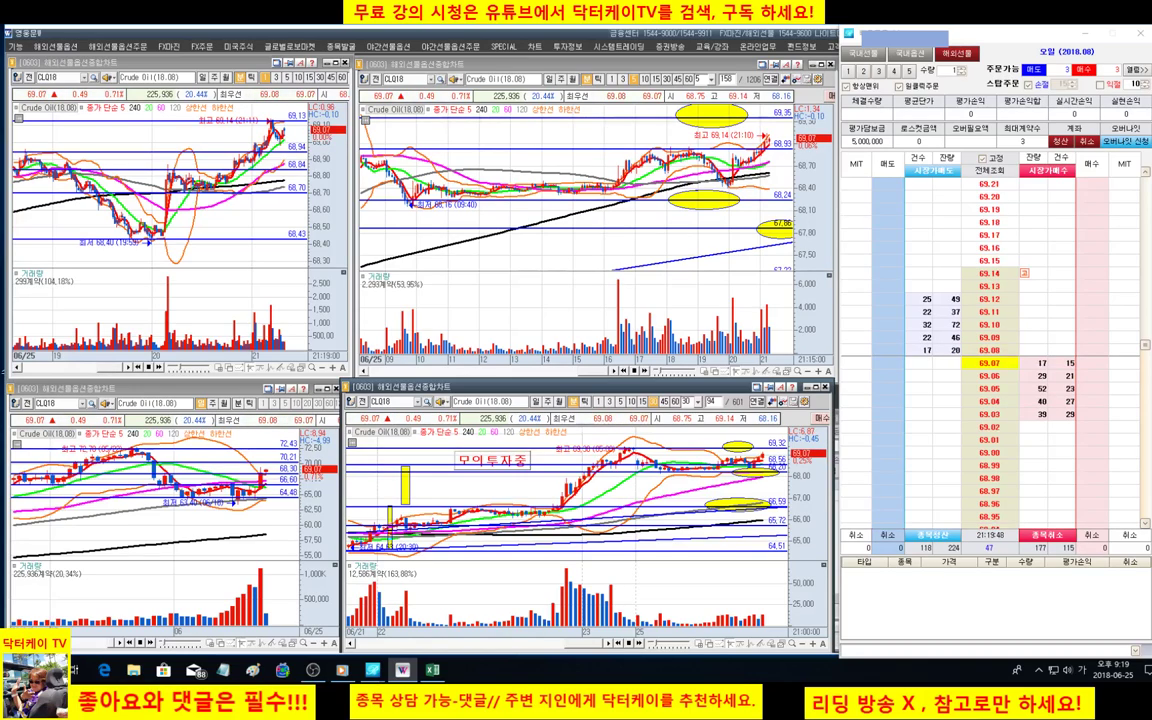
mouse_move(773, 145)
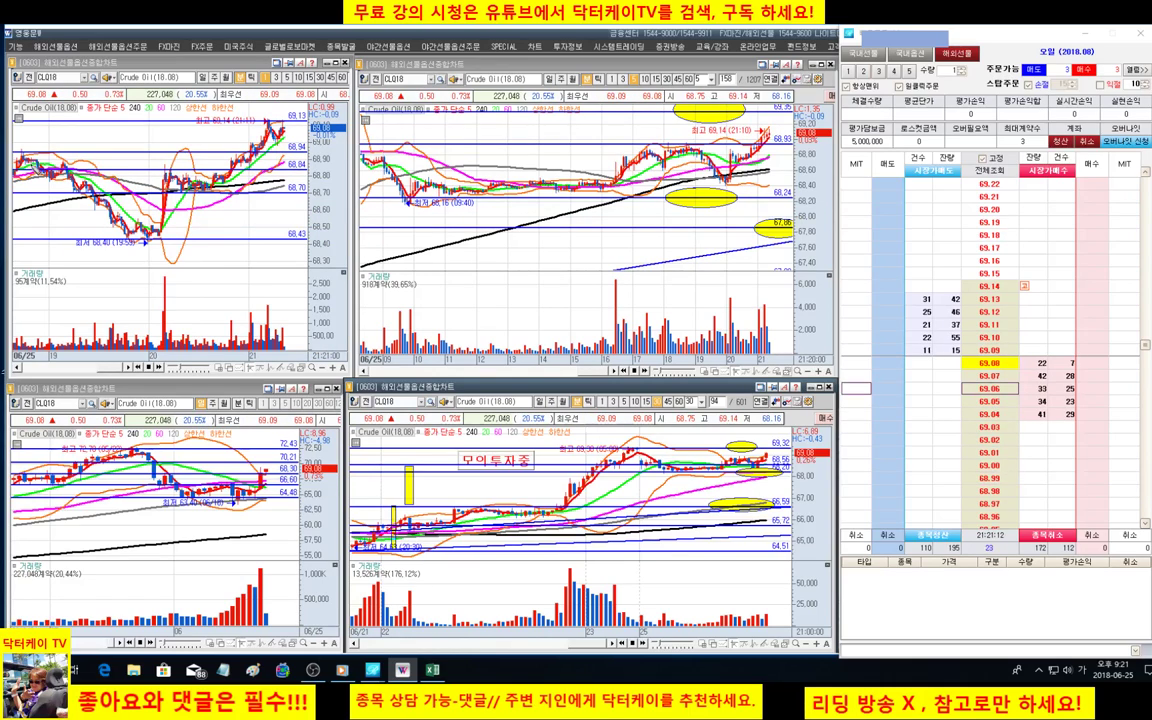
Box the top-left chart's upswing candles in yellow, then wheel-zoom out and back in.
left_click_drag(184, 230, 199, 112)
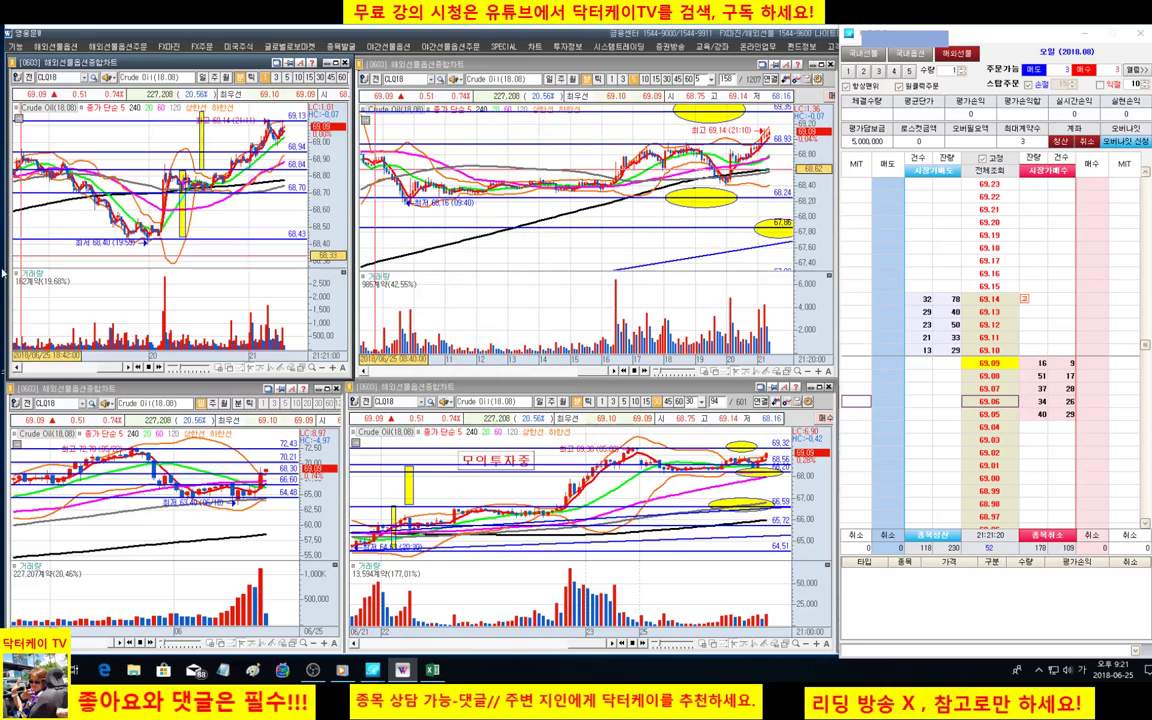
scroll(290, 336, "down", 3)
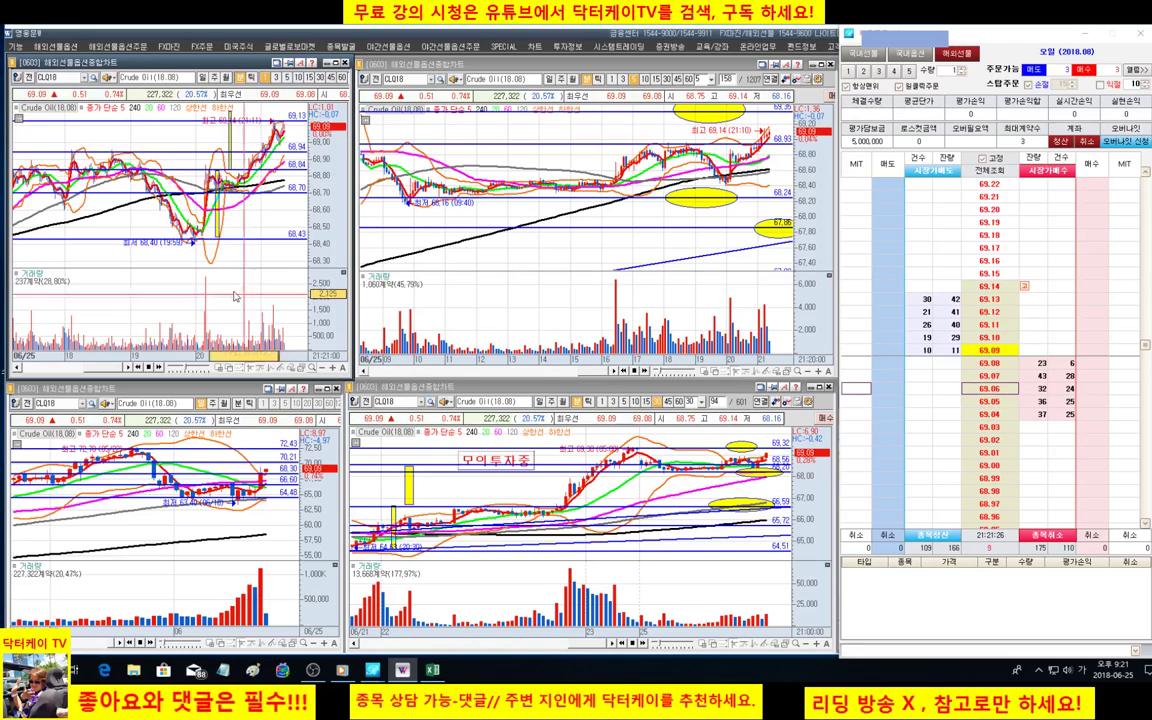
scroll(169, 295, "up", 3)
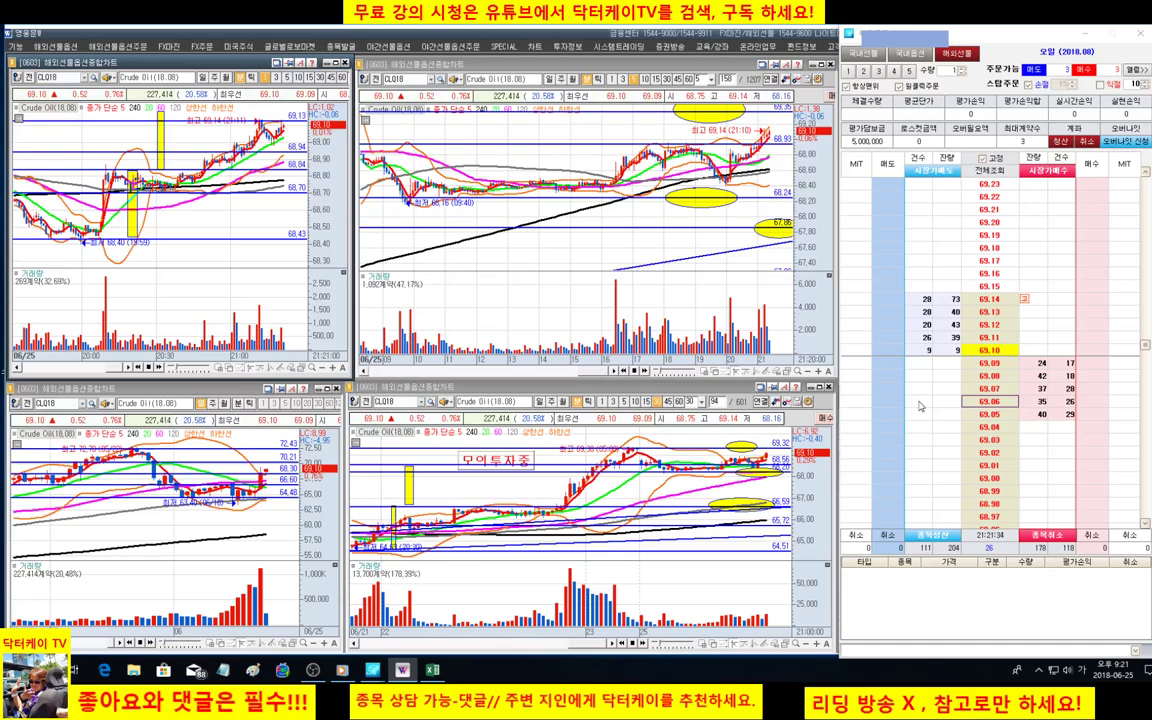
Short one crude oil contract at 69.10 and place a 1-lot buy-to-close limit at 69.07.
left_click(921, 406)
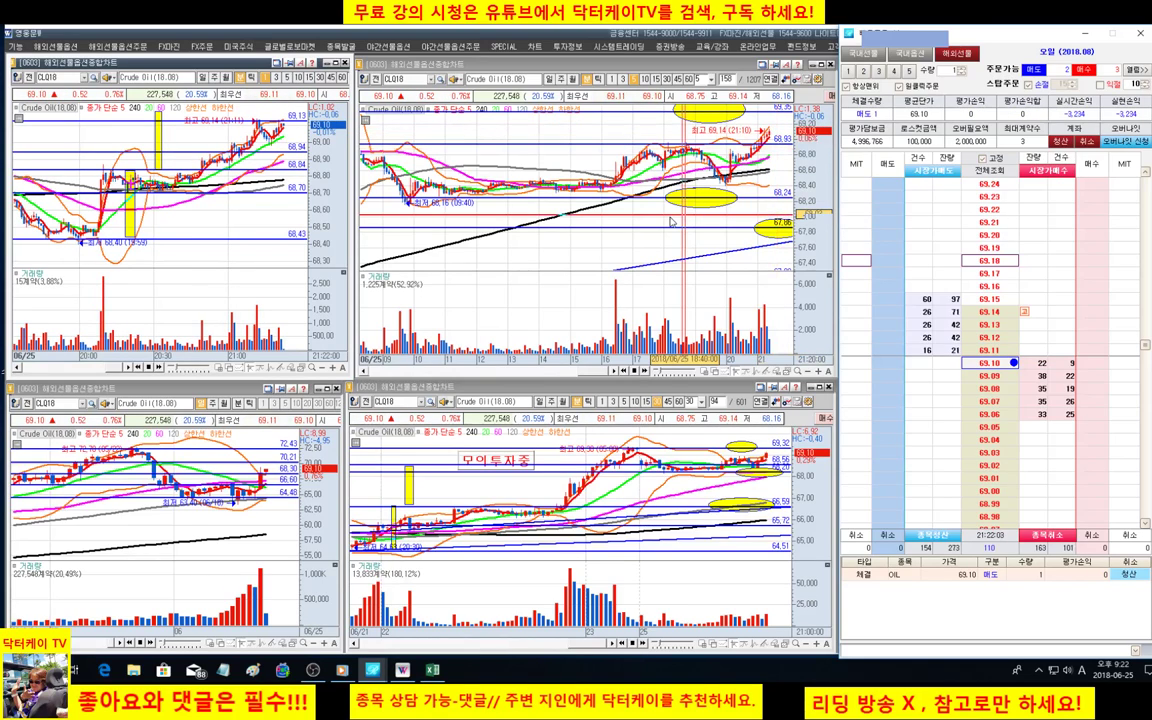
scroll(672, 222, "up", 2)
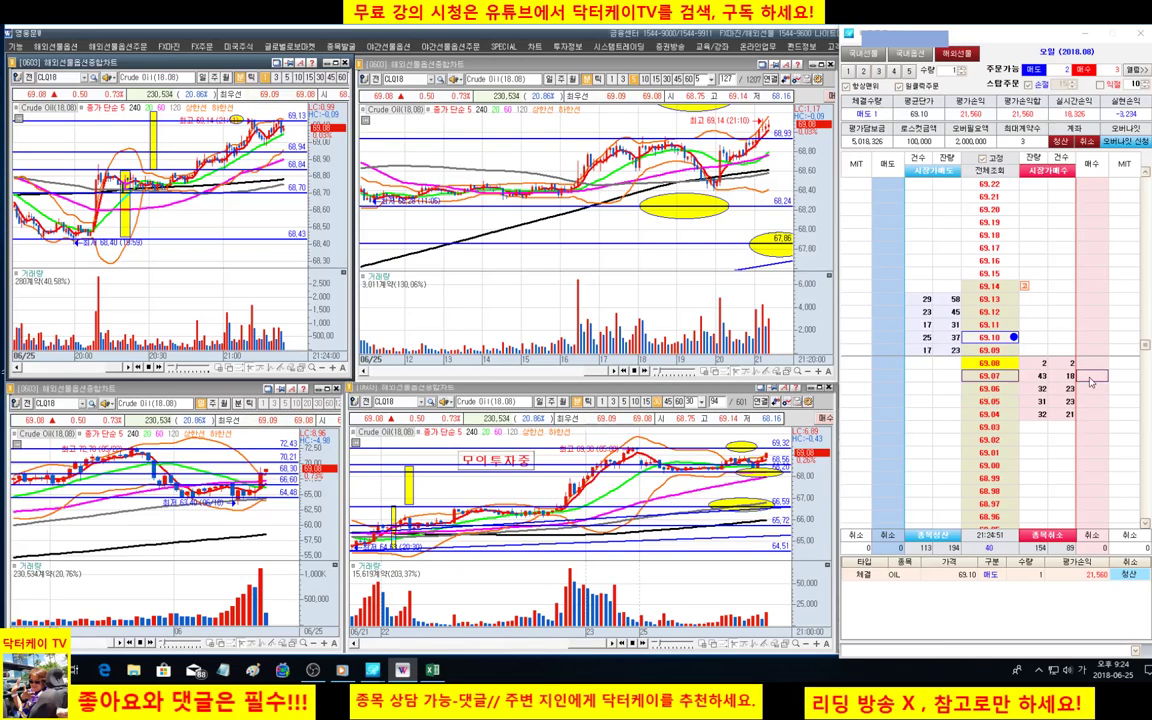
left_click(1091, 378)
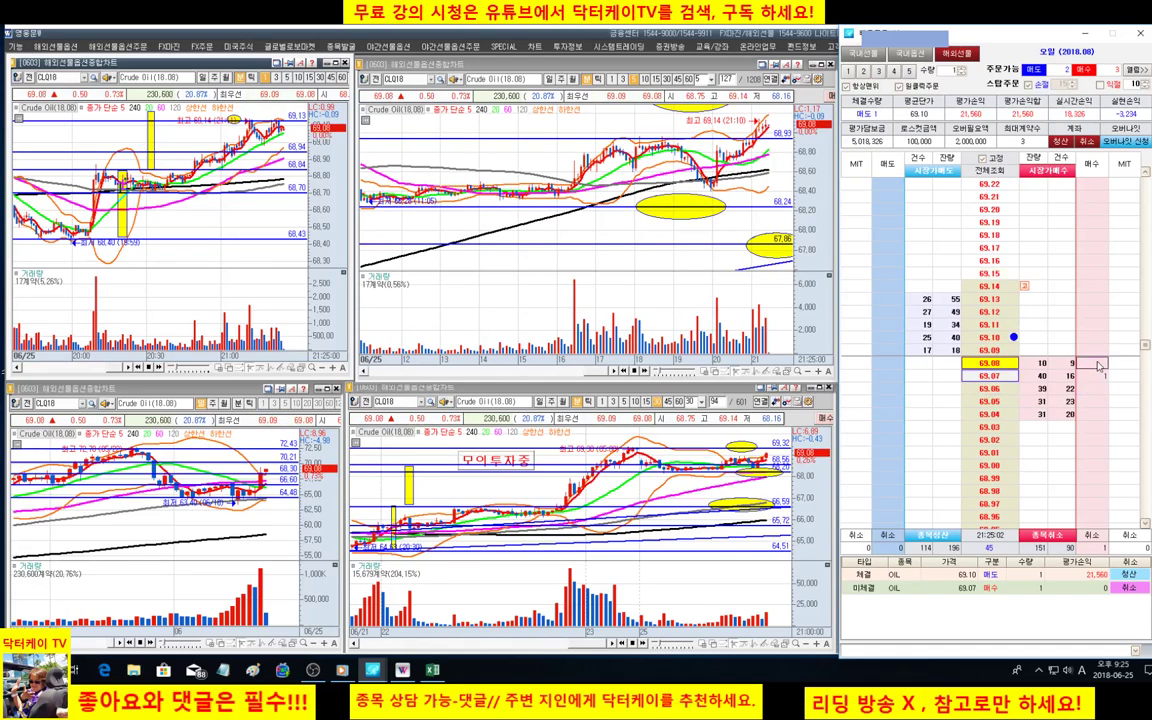
Move the pending buy order from 69.07 down to 69.06.
left_click_drag(1100, 375, 1100, 388)
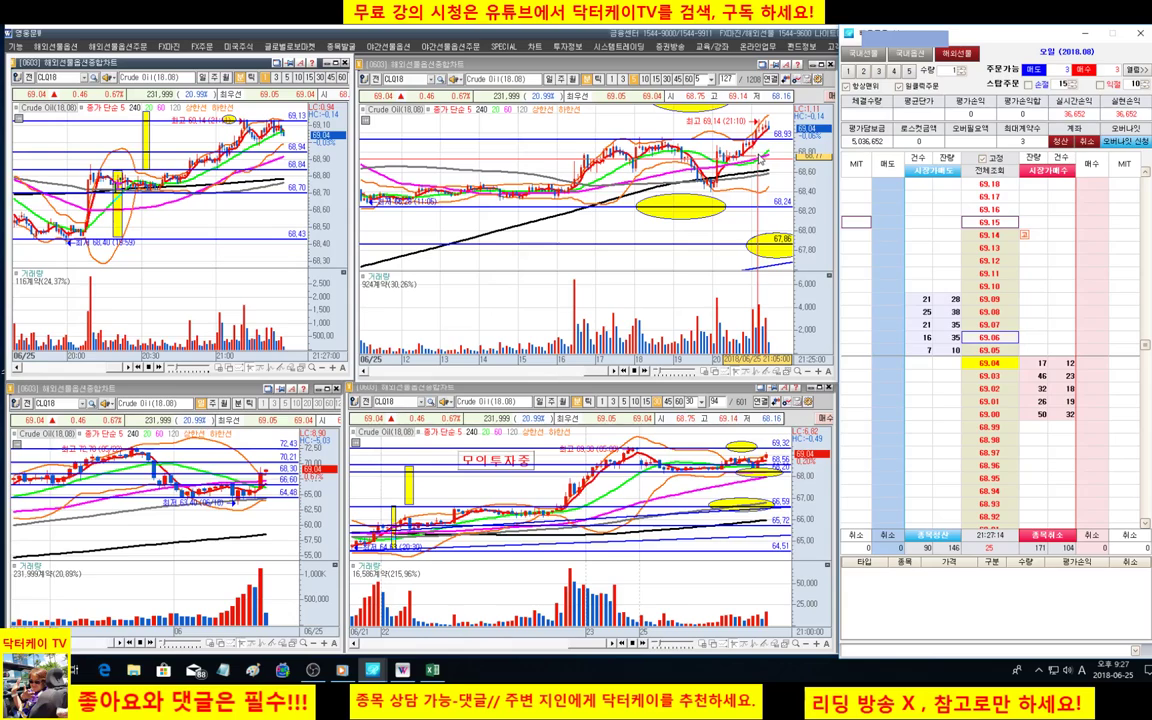
mouse_move(712, 178)
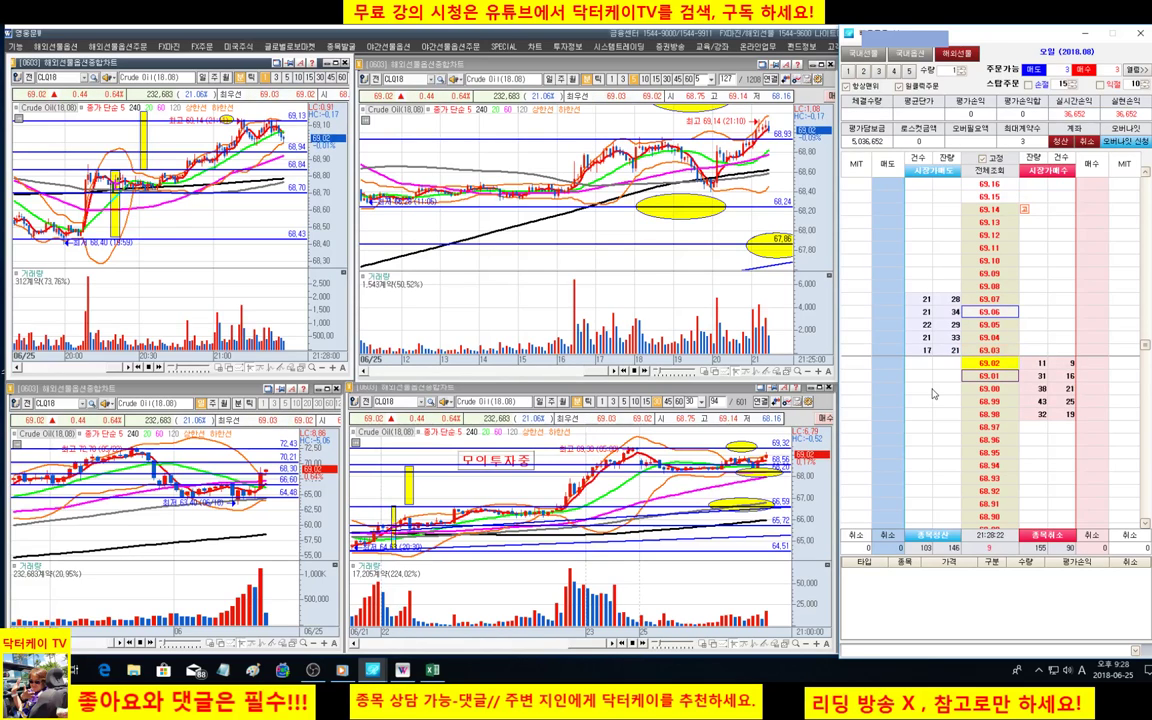
Enter the formula =(I6/4000000)*100 in cell J6 of the returns spreadsheet.
left_click(433, 670)
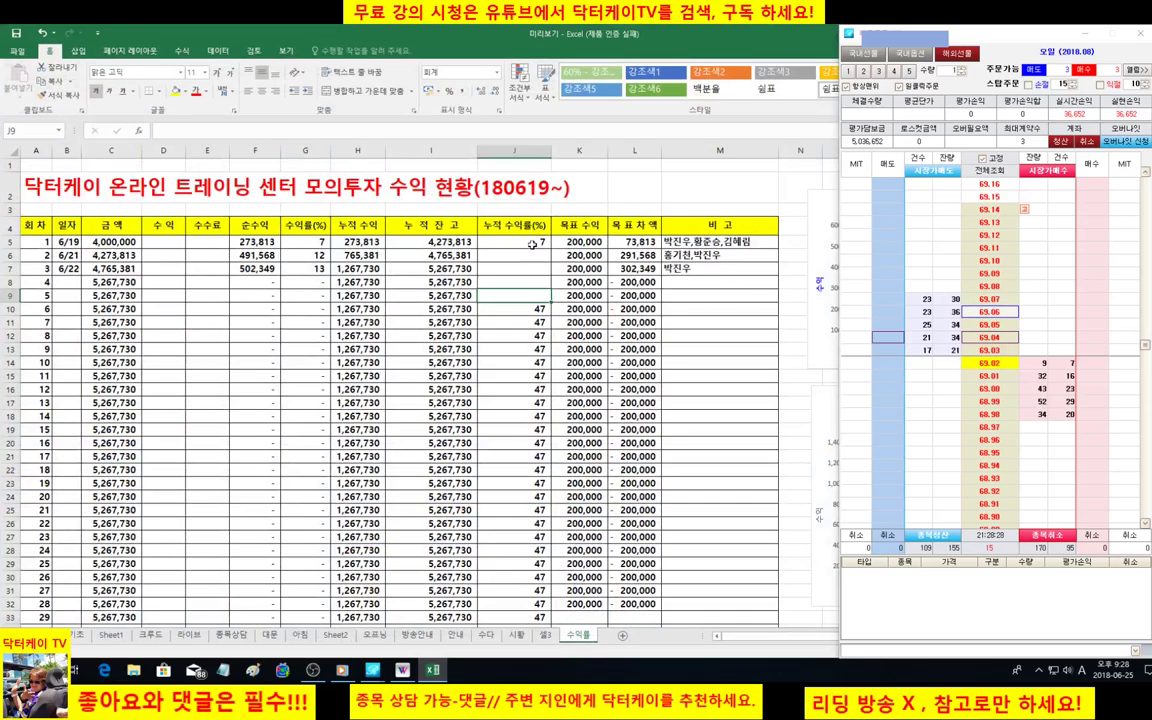
left_click(528, 256)
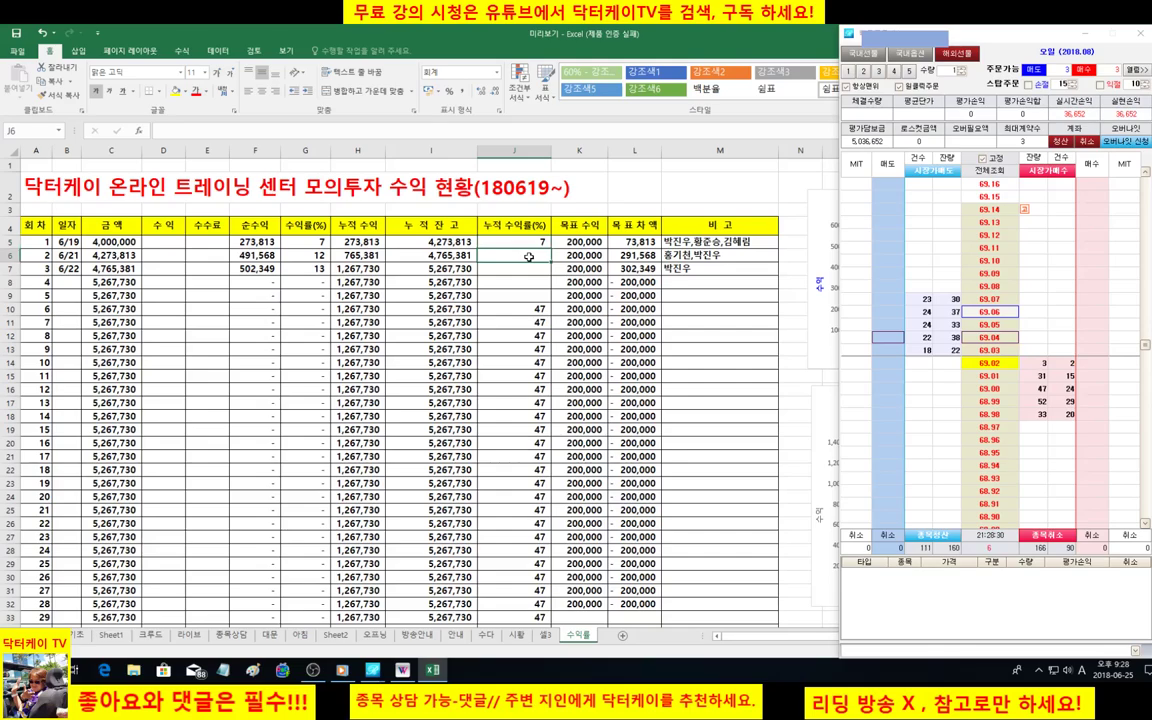
type("=")
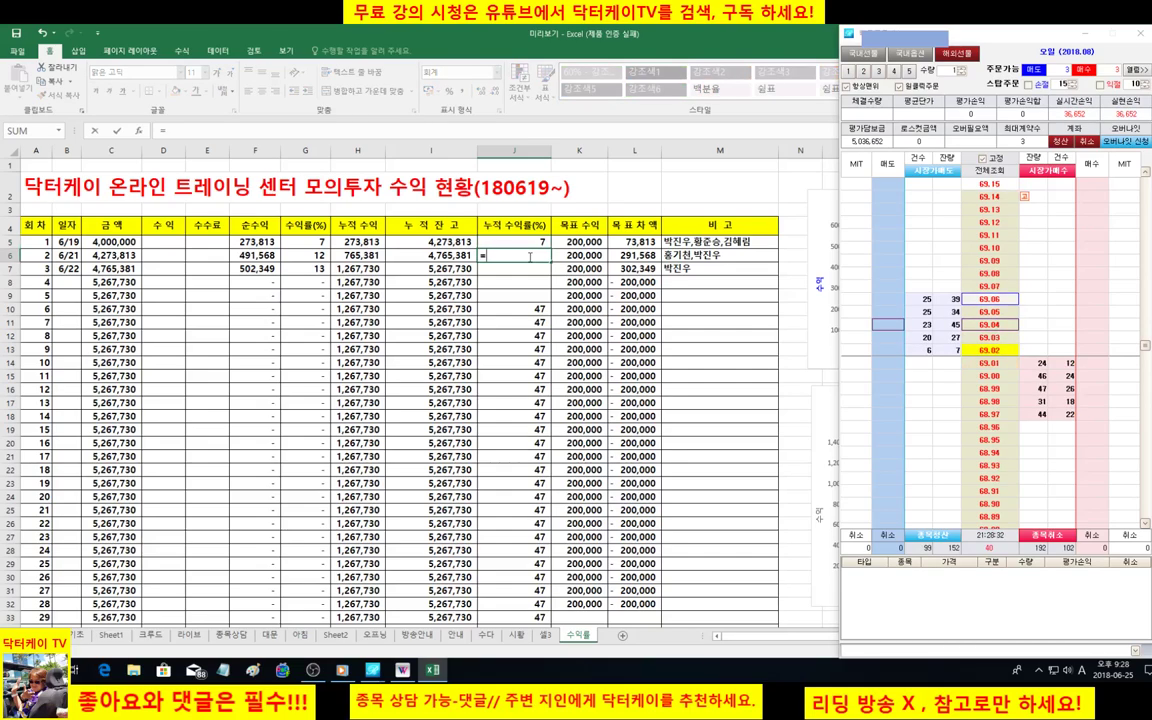
type("(")
left_click(455, 255)
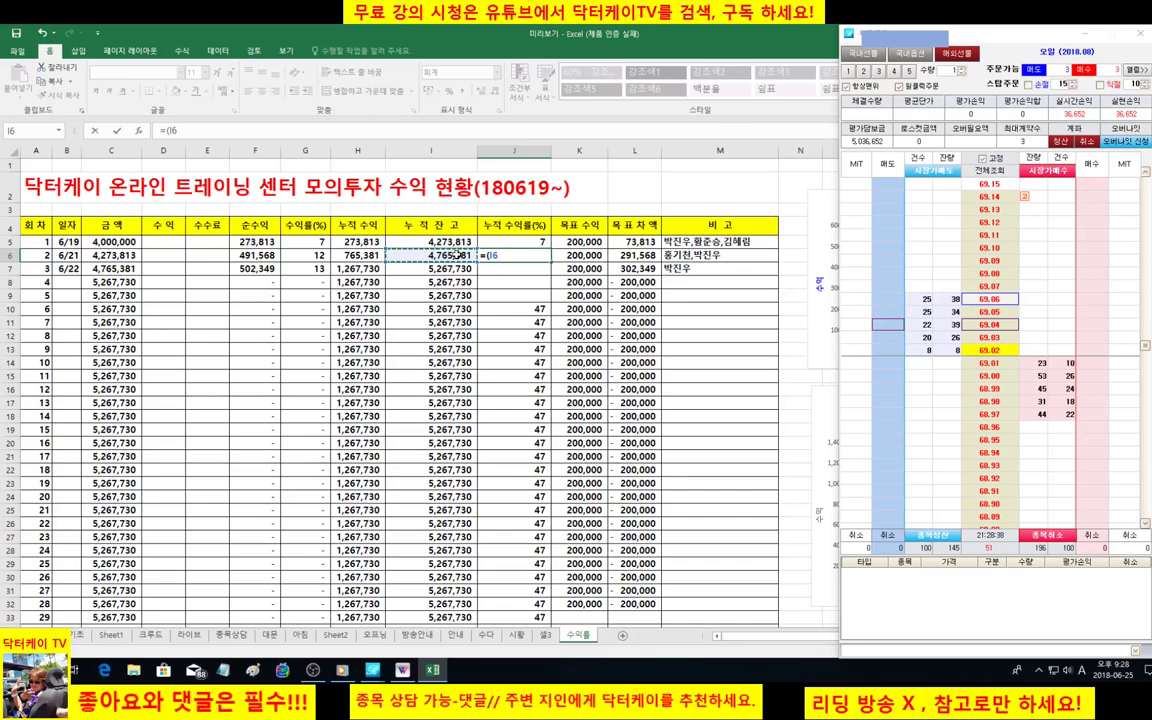
type("/40")
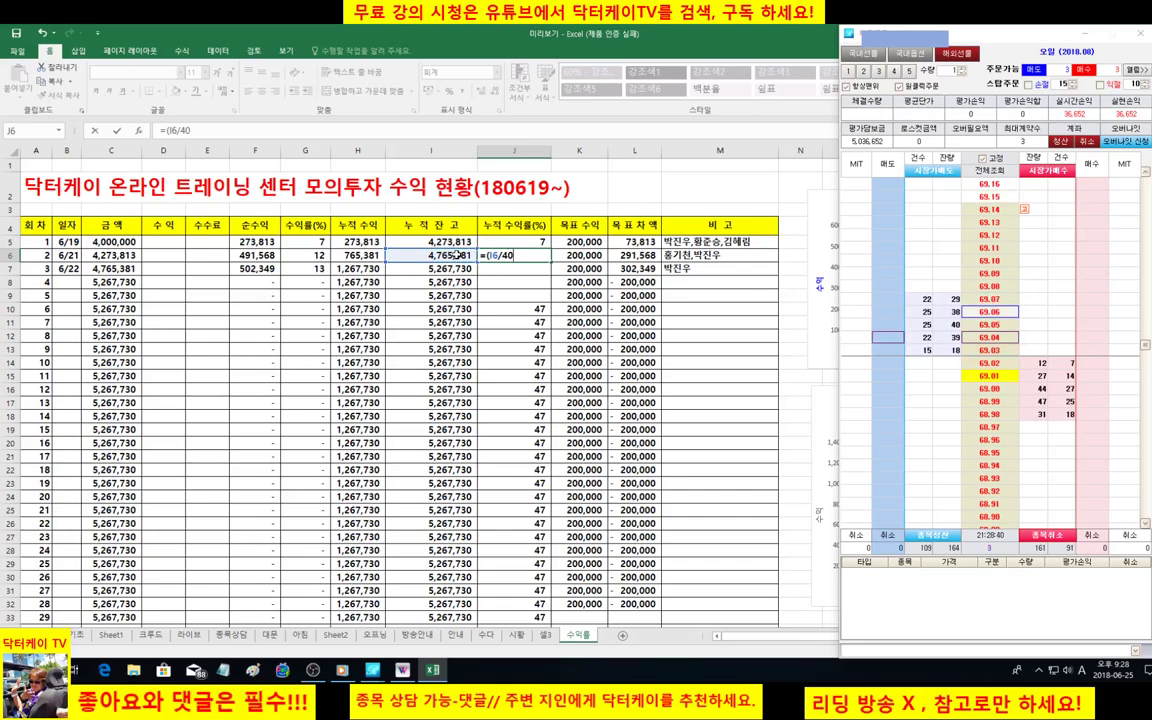
type("00000")
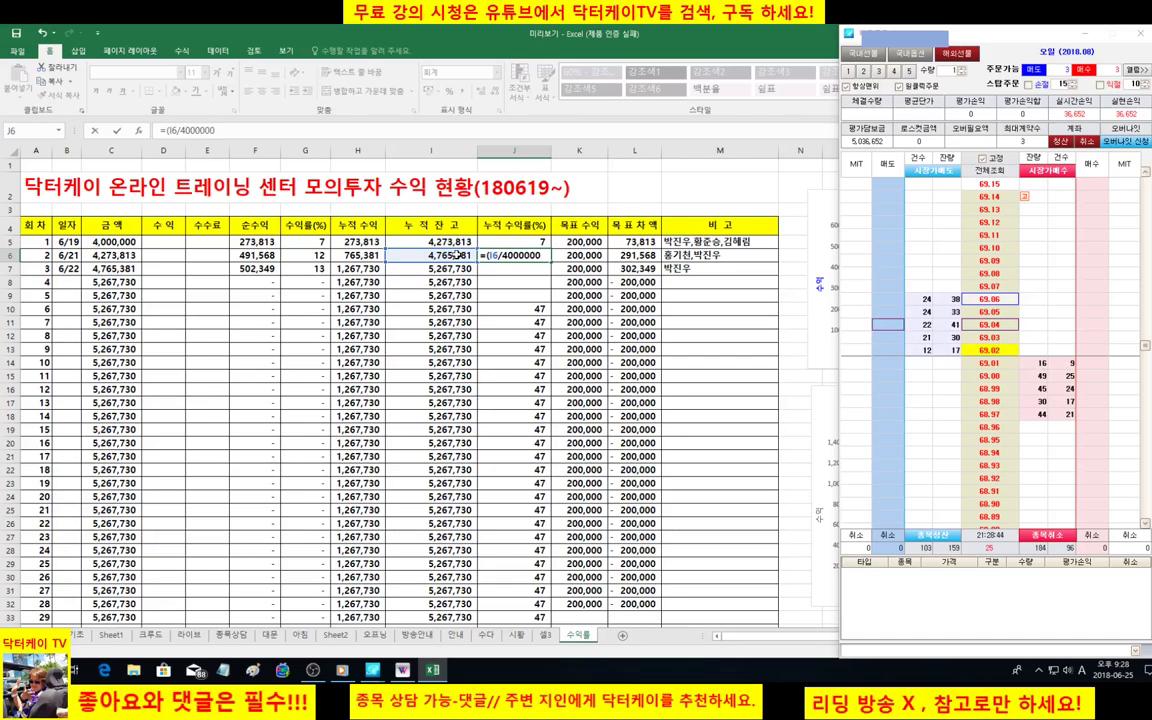
type(")*100")
key("Return")
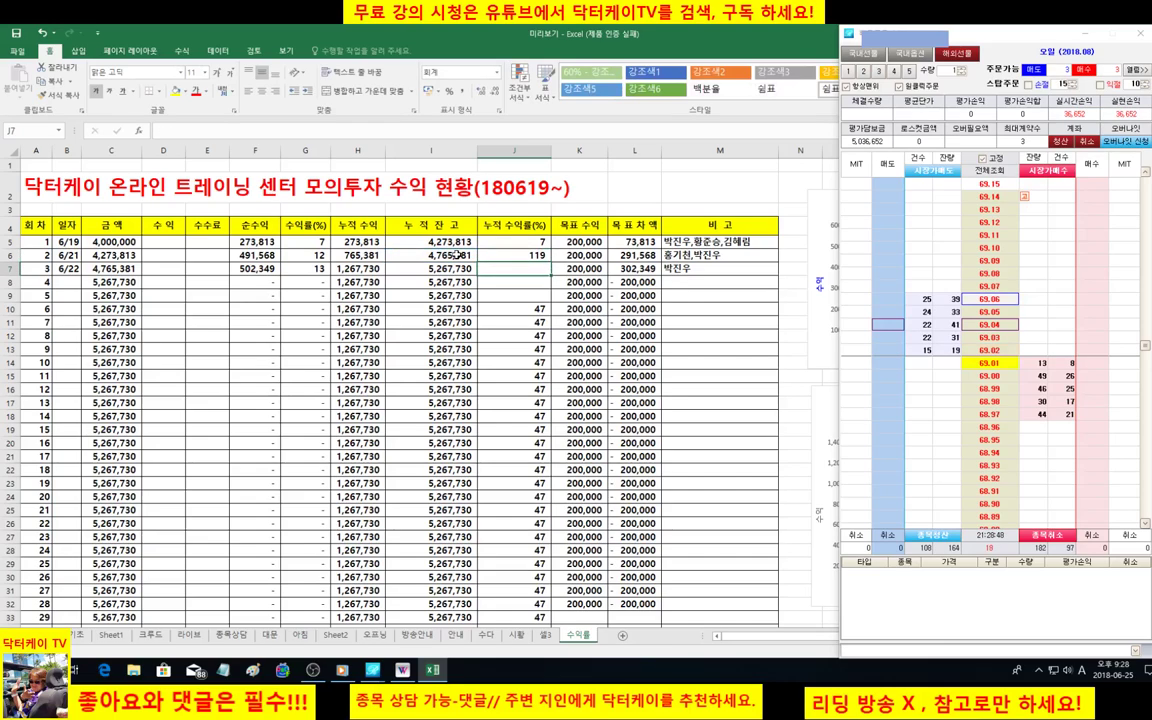
Edit J6's formula to remove the *100, leaving =(I6/4000000).
key("Up")
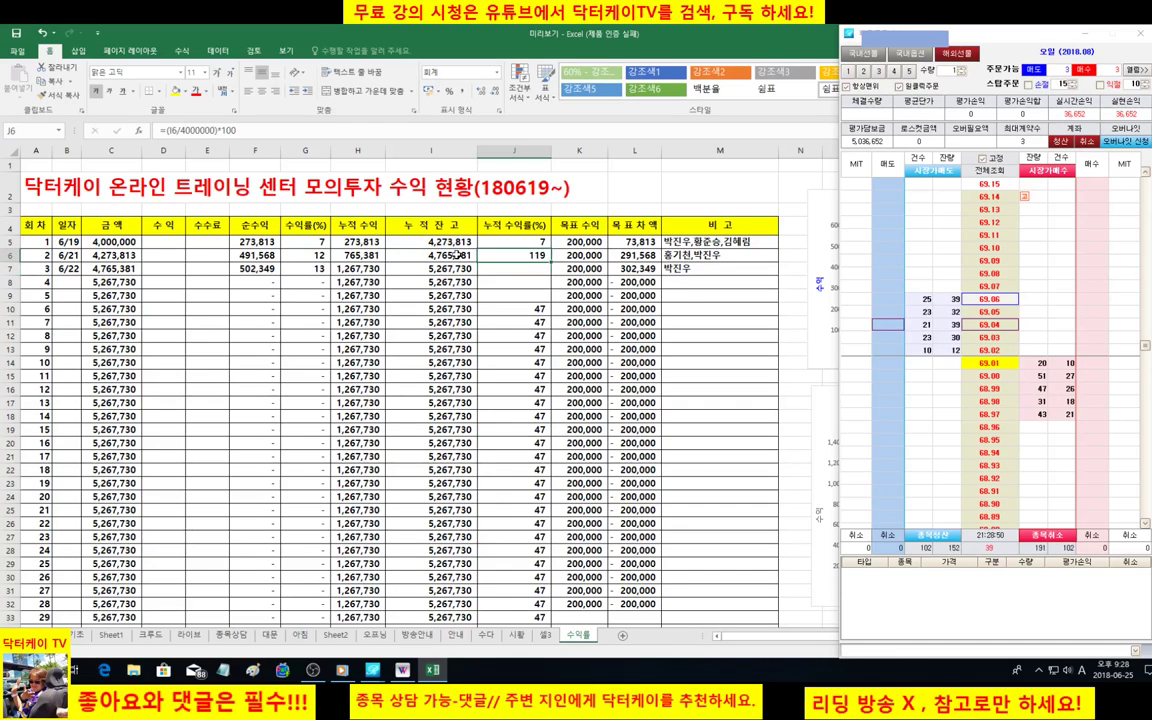
left_click(243, 126)
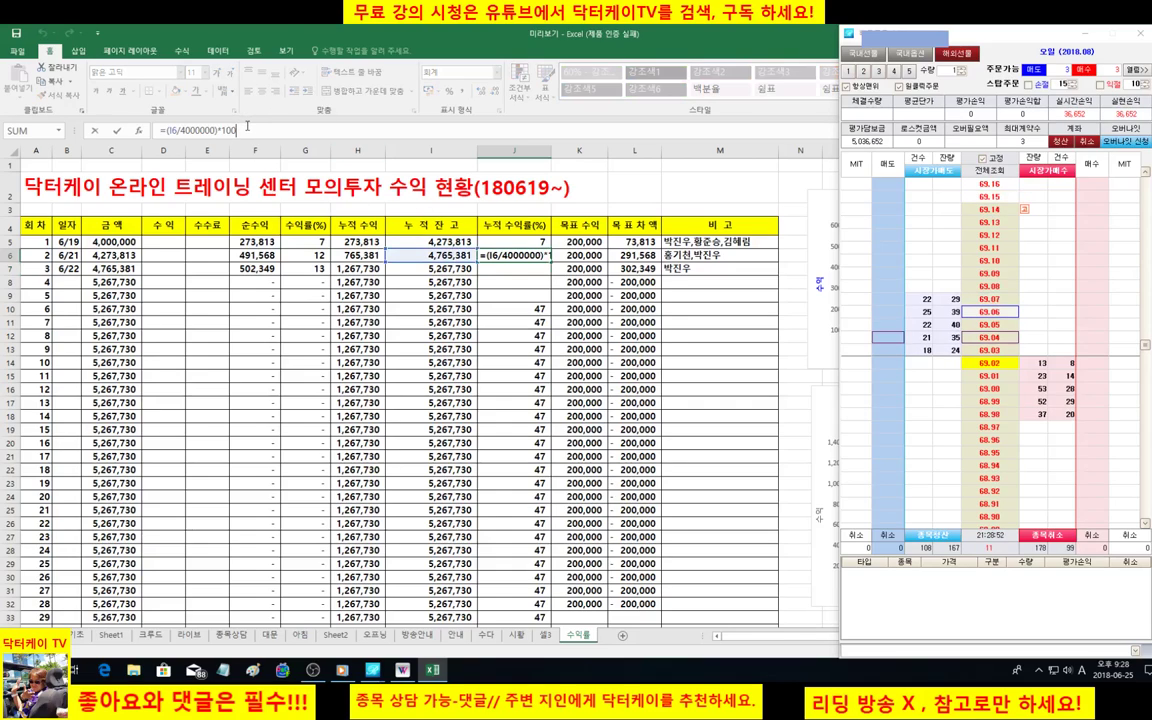
key("BackSpace")
key("BackSpace")
key("BackSpace")
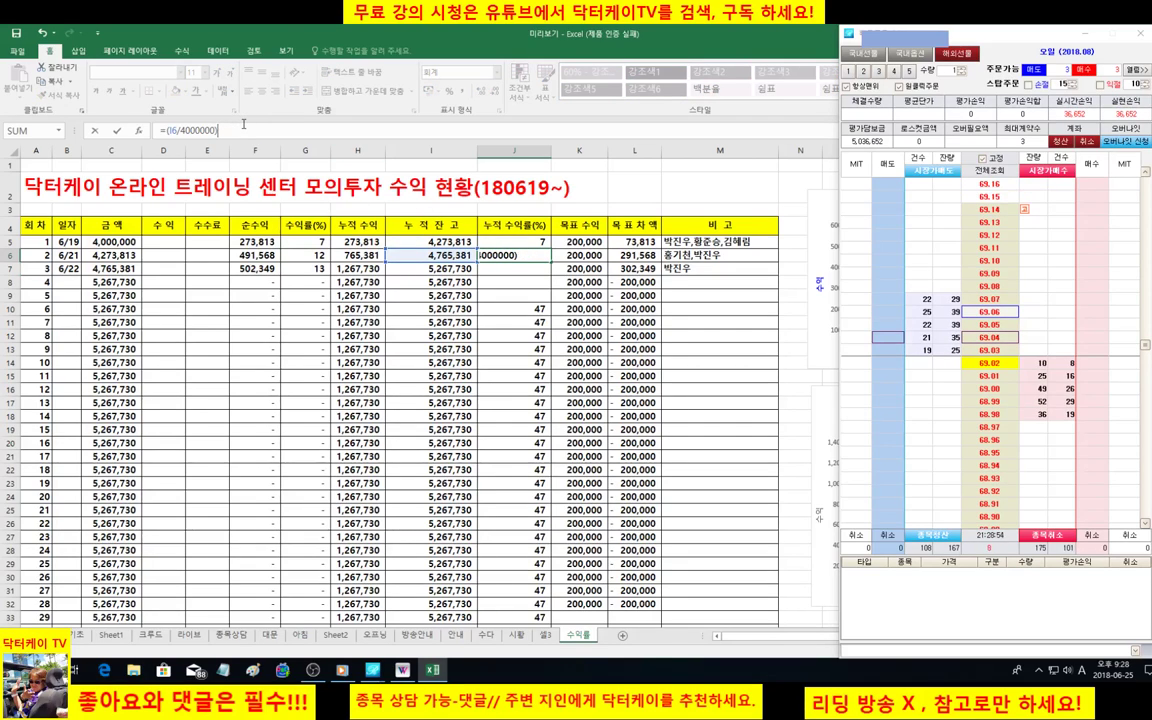
key("Return")
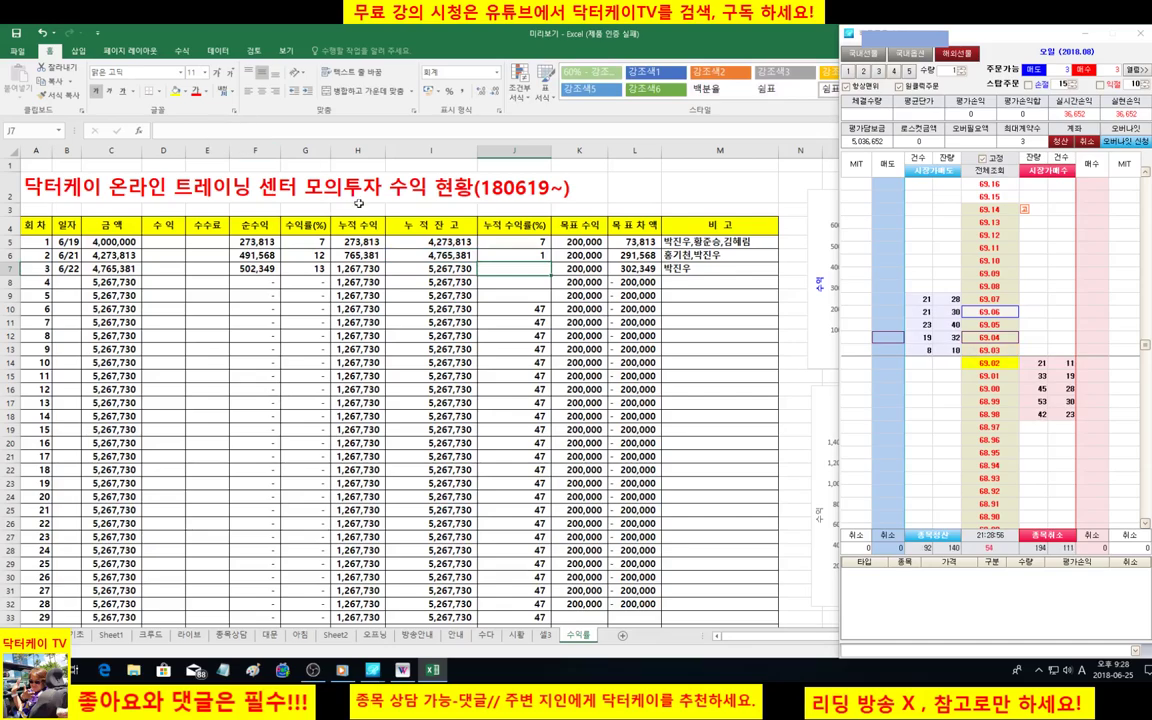
left_click(507, 253)
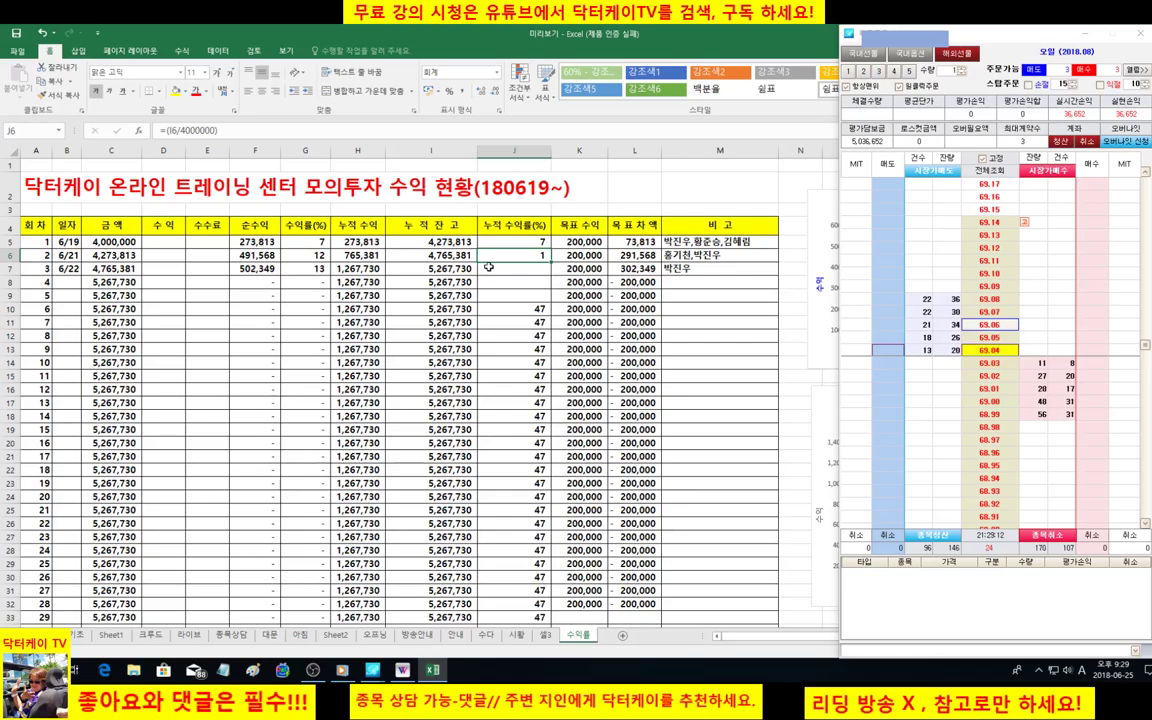
Format the column J cumulative-return cells with 2 decimal places.
left_click_drag(535, 253, 521, 612)
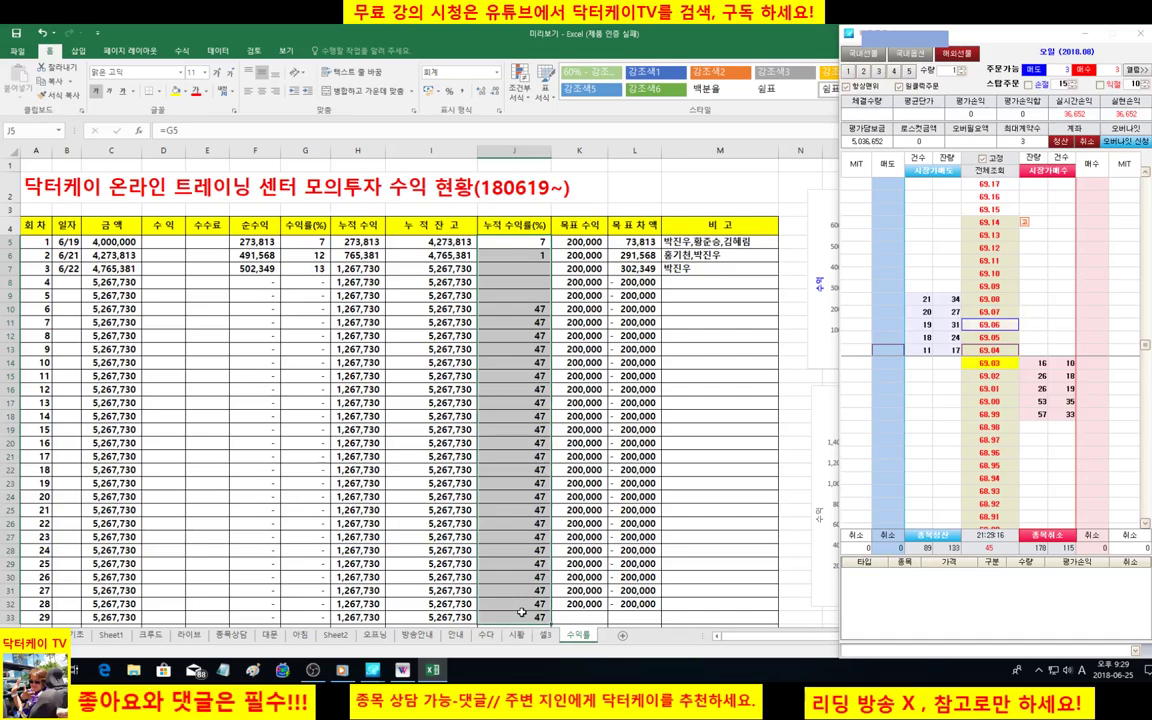
right_click(512, 497)
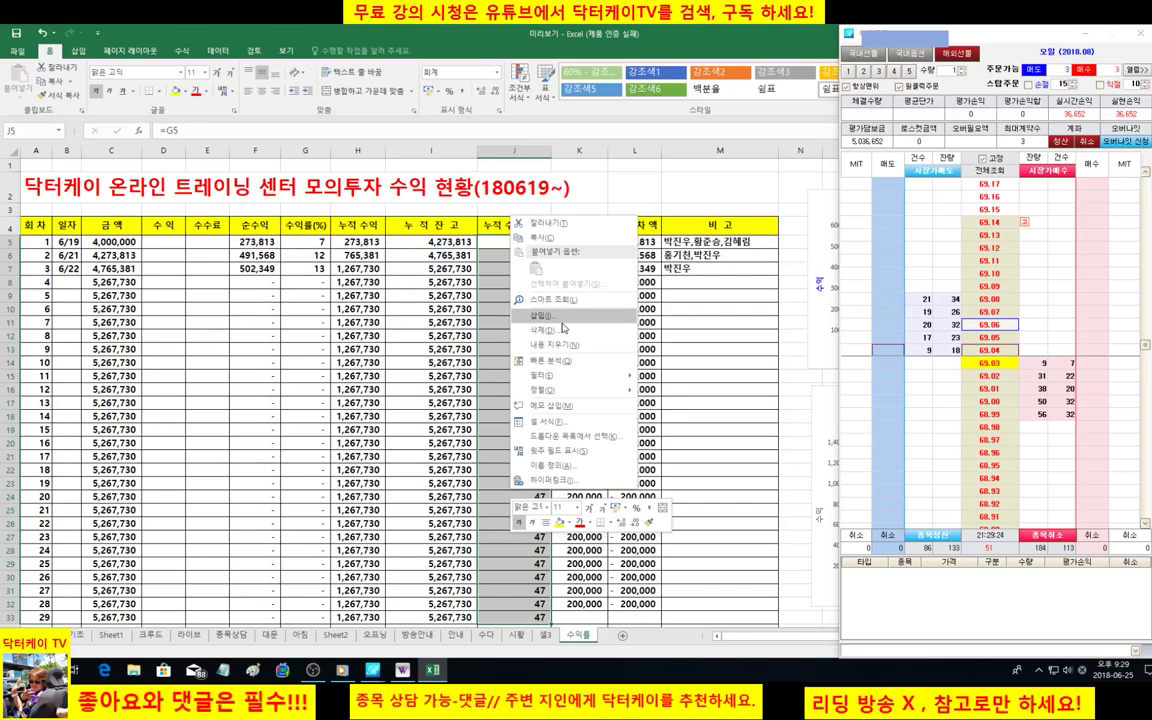
left_click(549, 423)
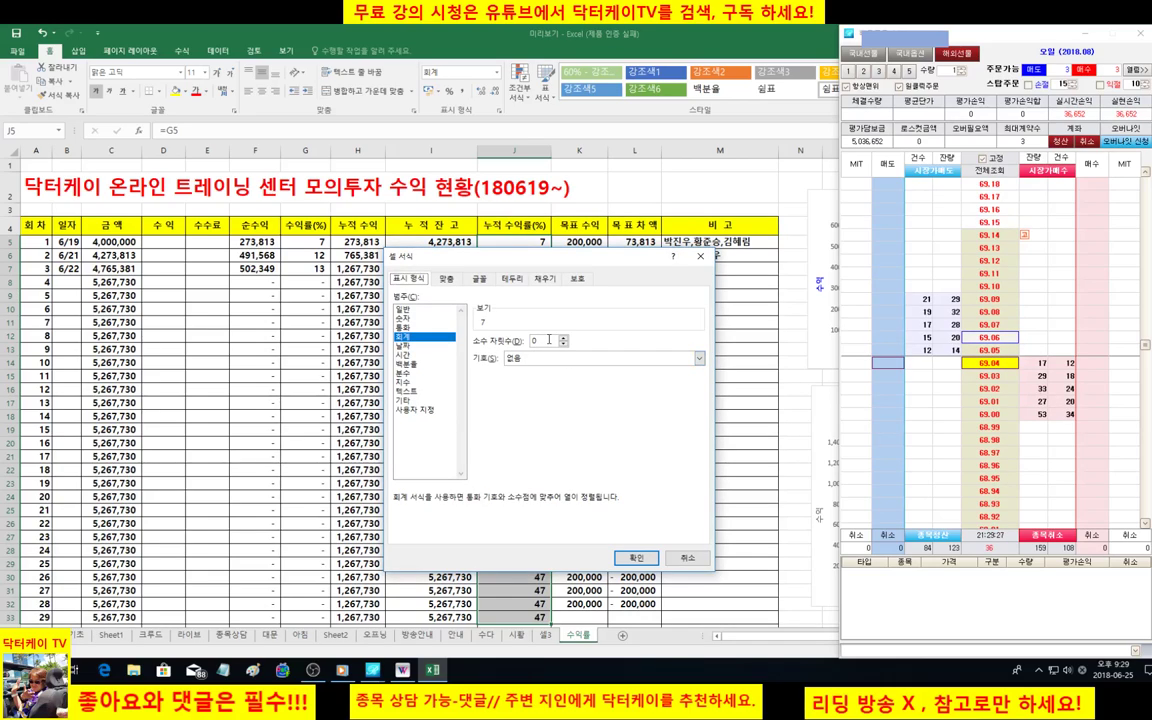
left_click(563, 337)
left_click(563, 337)
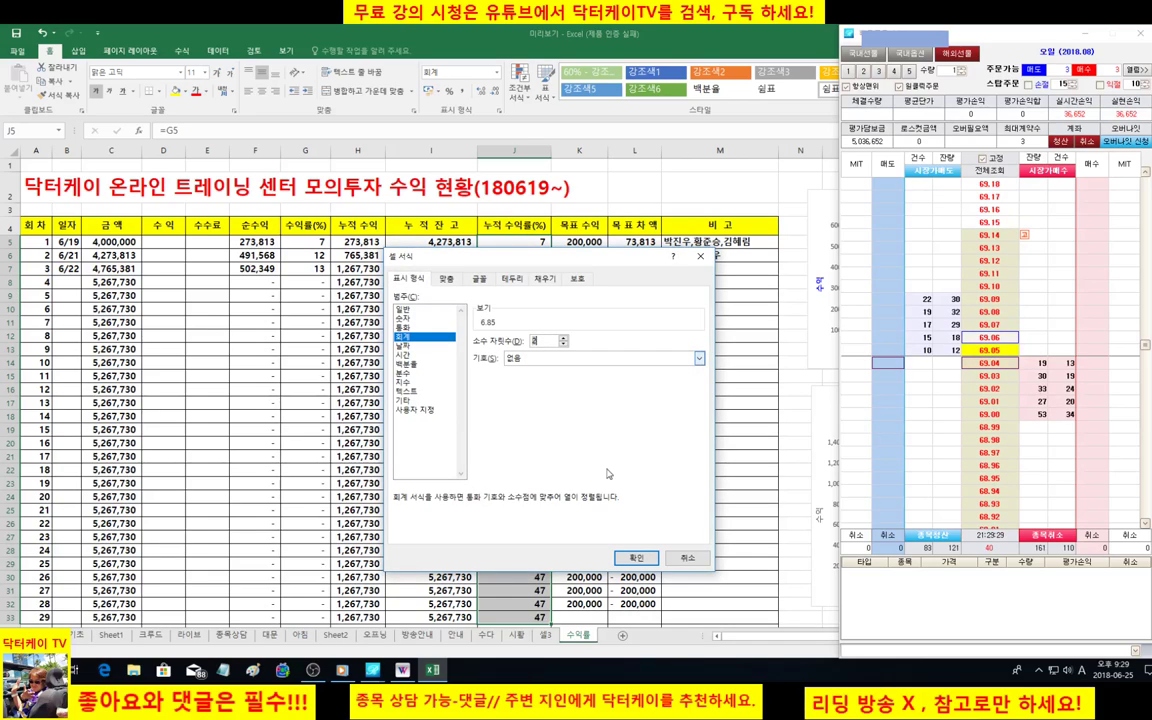
left_click(637, 558)
left_click(514, 376)
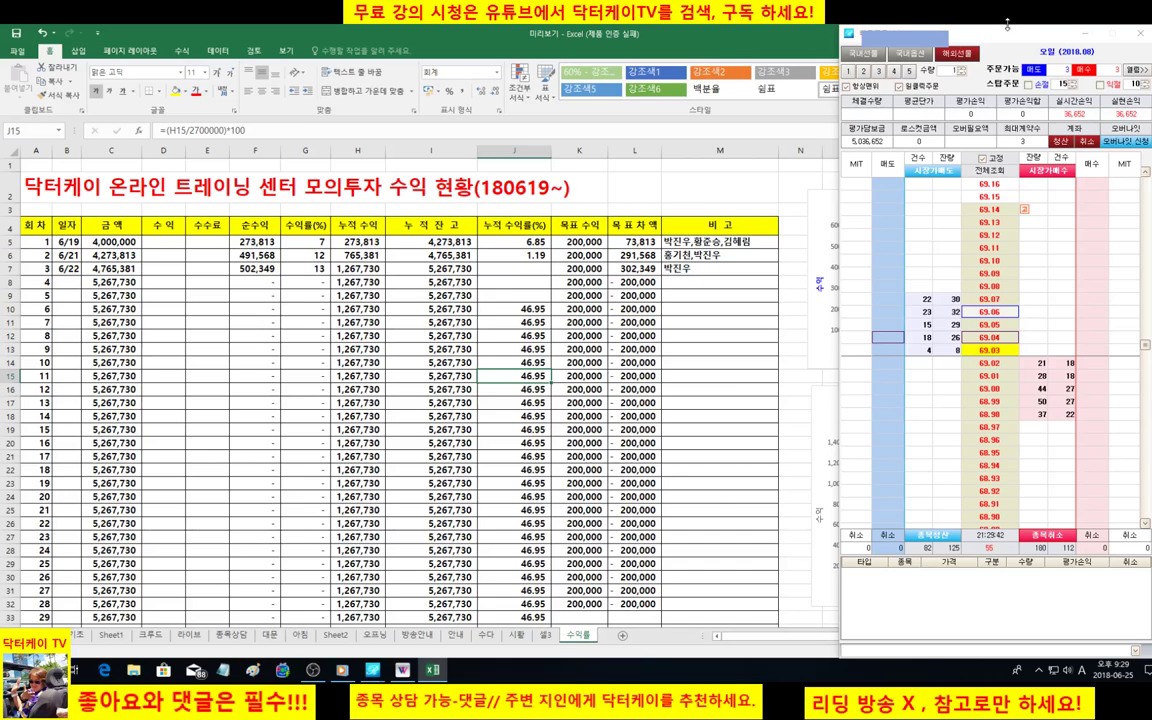
Minimize Excel and bring up the HTS crude oil 빠른주문 quick-order window.
left_click(1007, 24)
left_click(1099, 40)
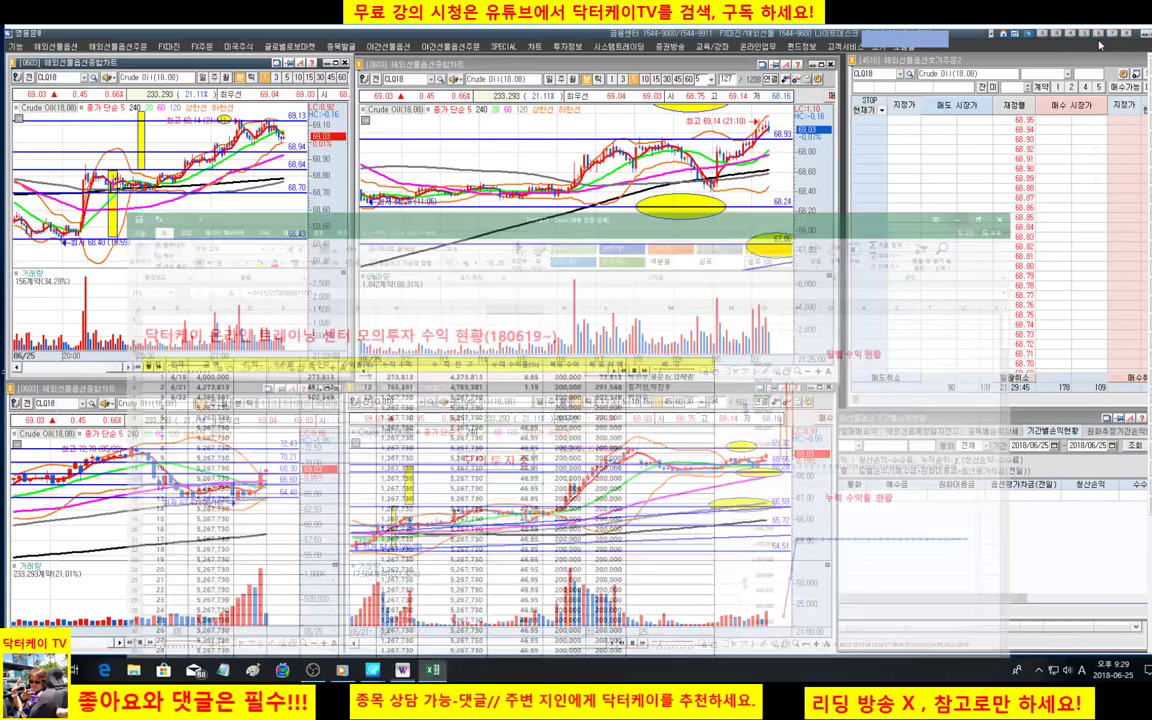
mouse_move(373, 671)
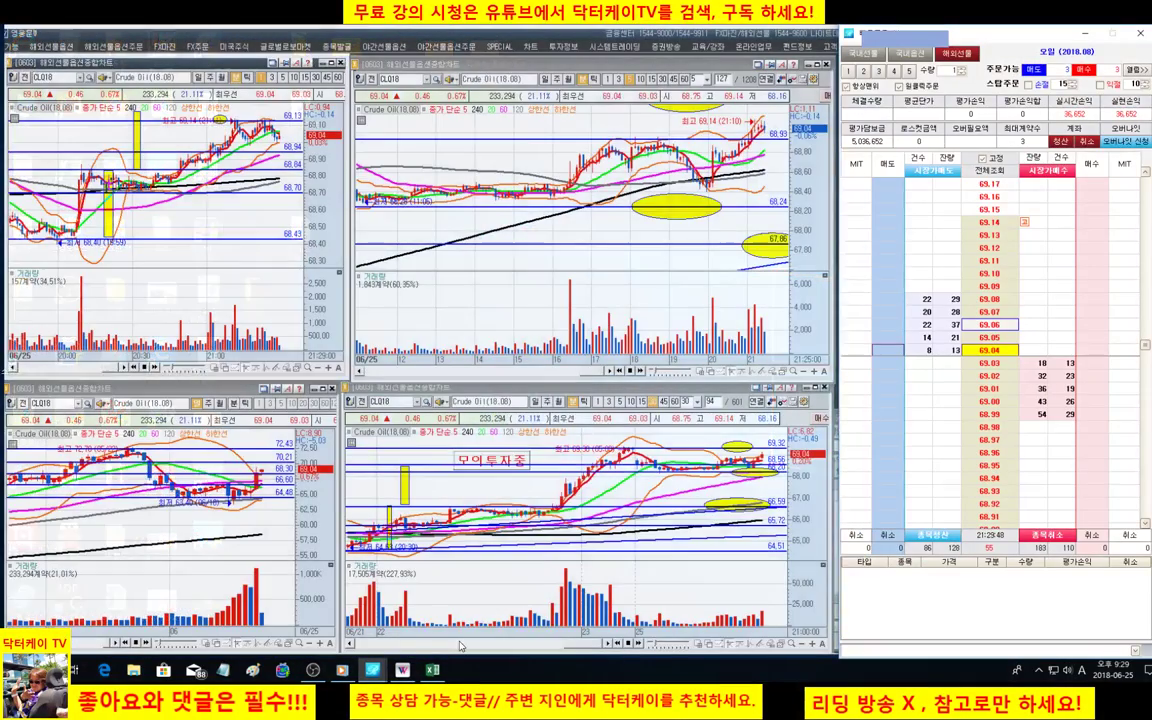
left_click(438, 605)
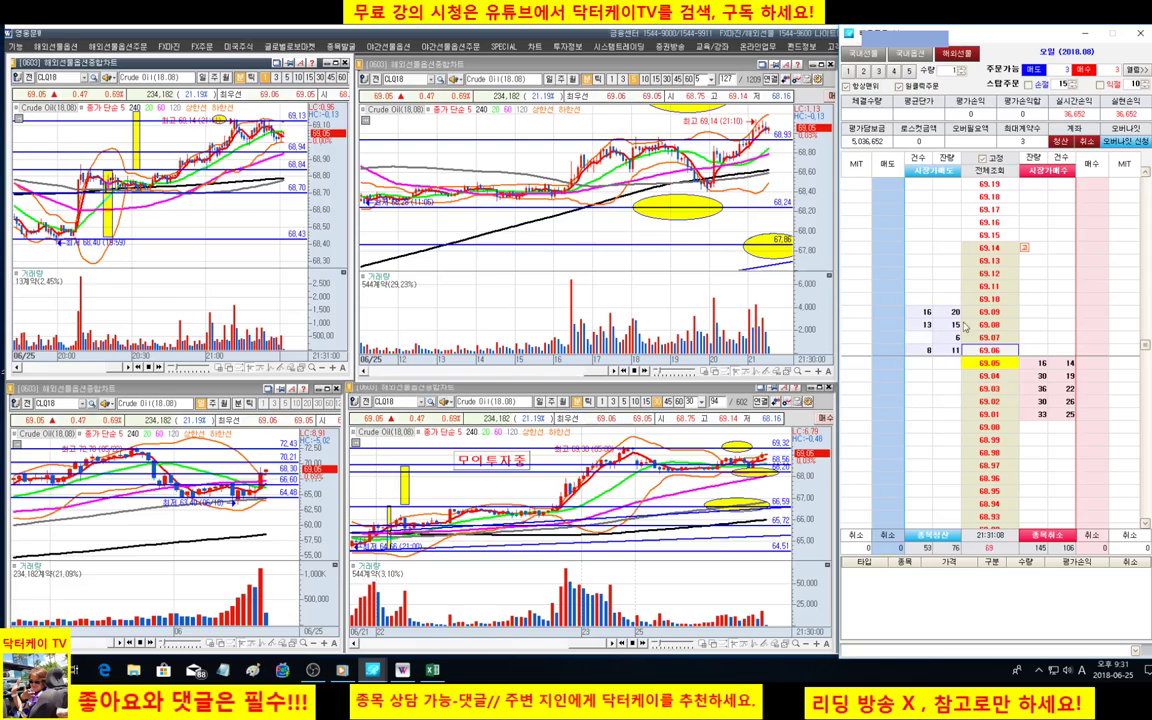
Sell crude oil short at 69.06, then place two 1-lot buy-to-close limit orders at 69.00.
left_click(889, 352)
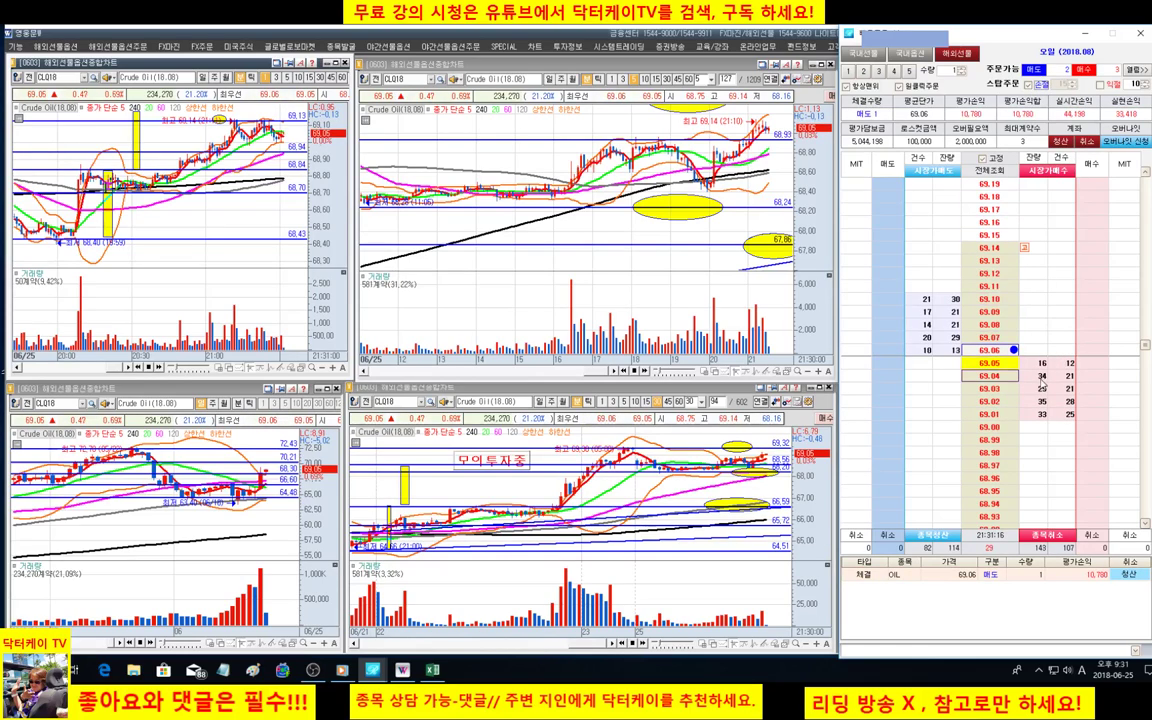
left_click(1090, 428)
left_click(1092, 429)
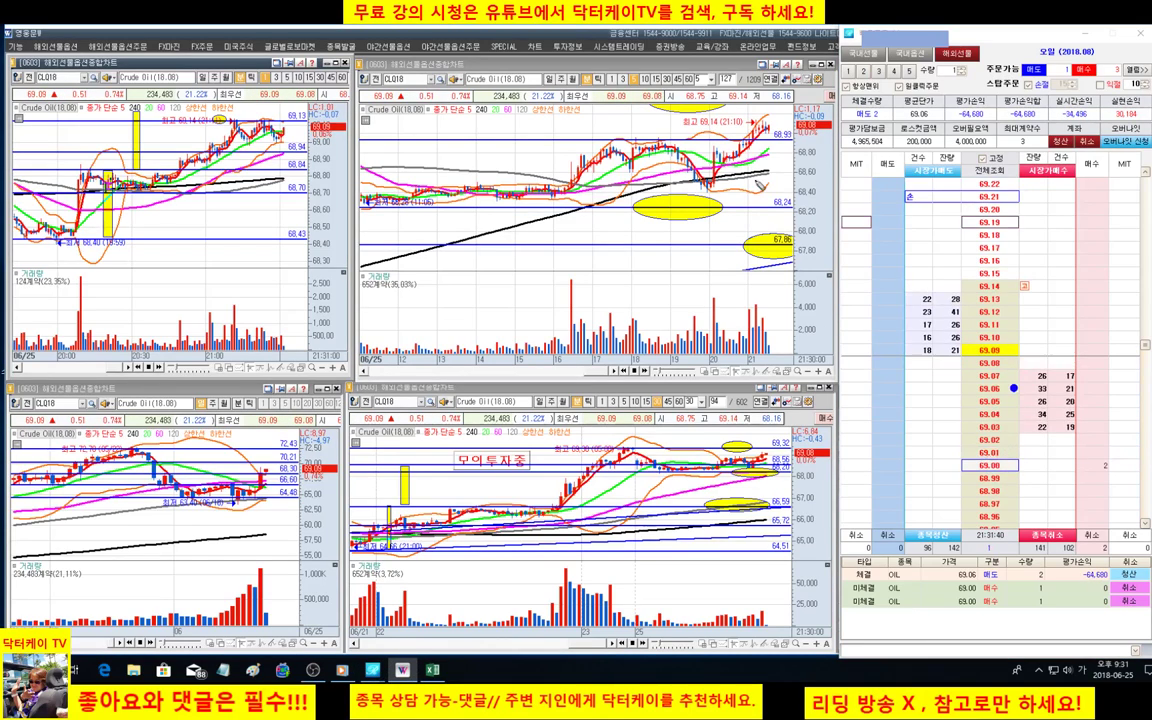
left_click_drag(664, 129, 697, 141)
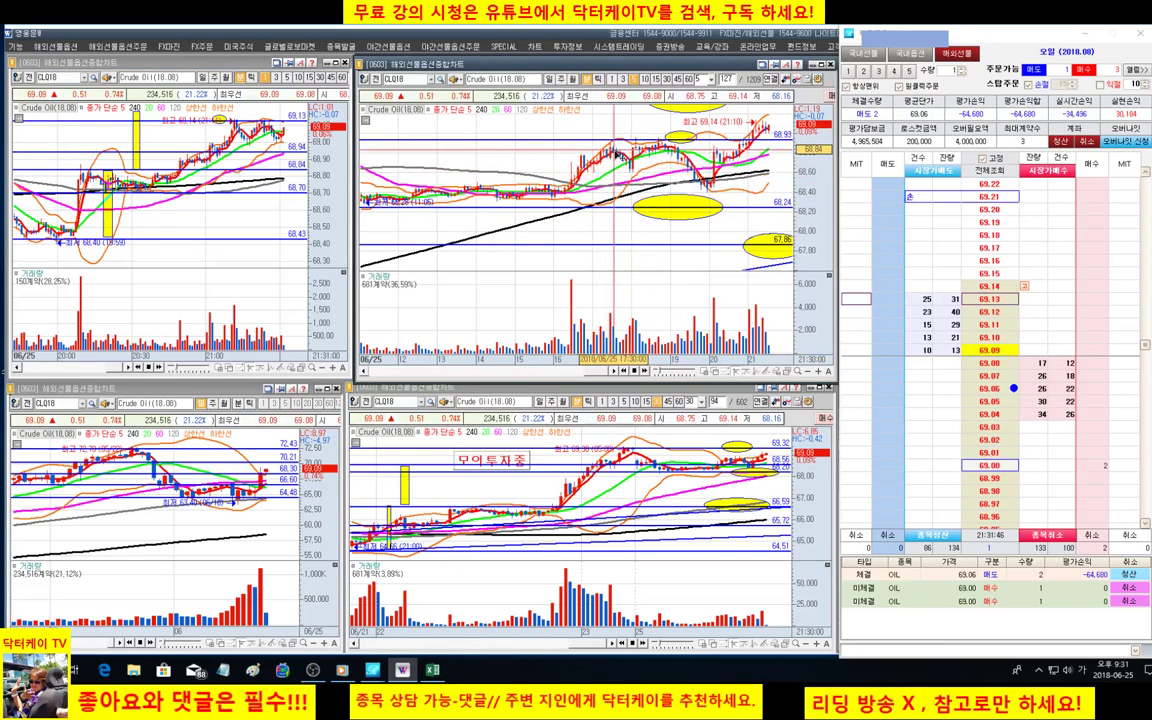
mouse_move(680, 160)
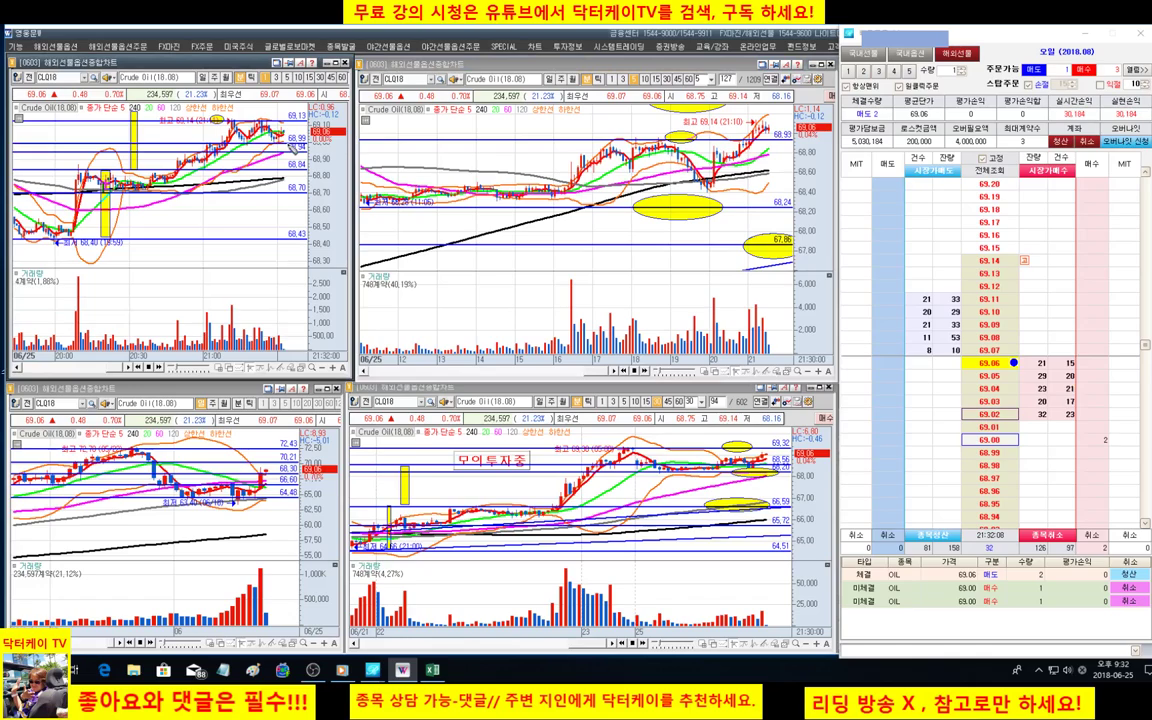
mouse_move(203, 148)
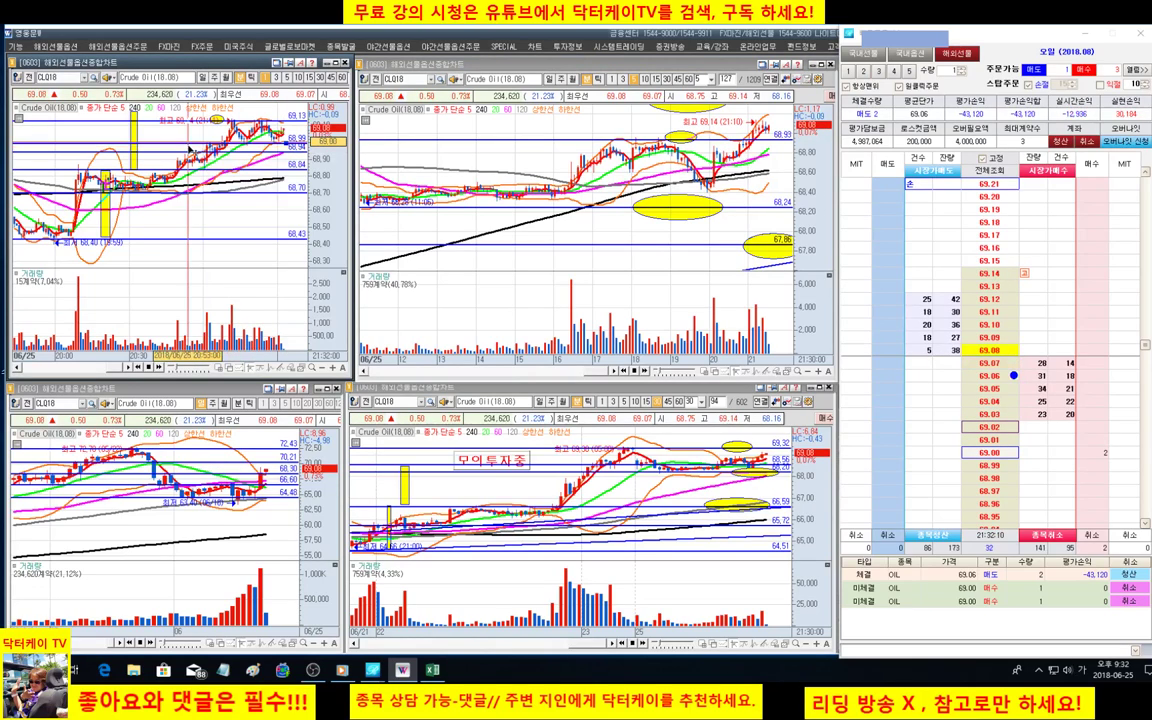
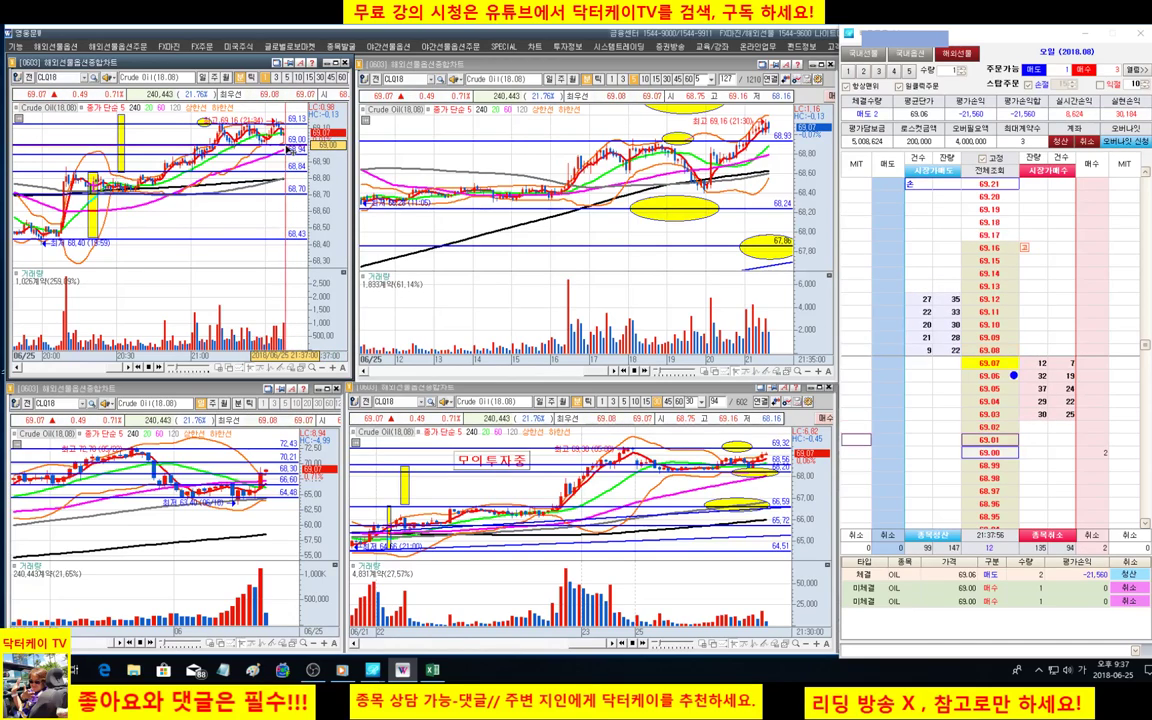
Wait for the two 69.00 buy orders to fill, closing the 2-contract short.
mouse_move(286, 136)
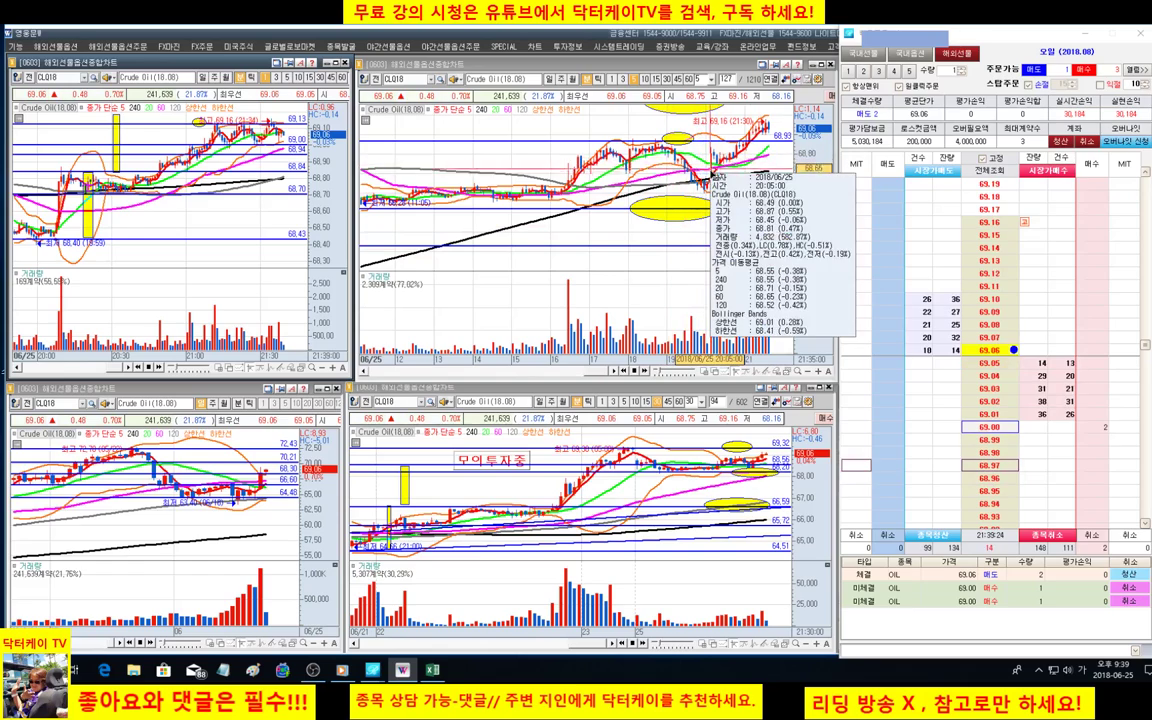
mouse_move(766, 133)
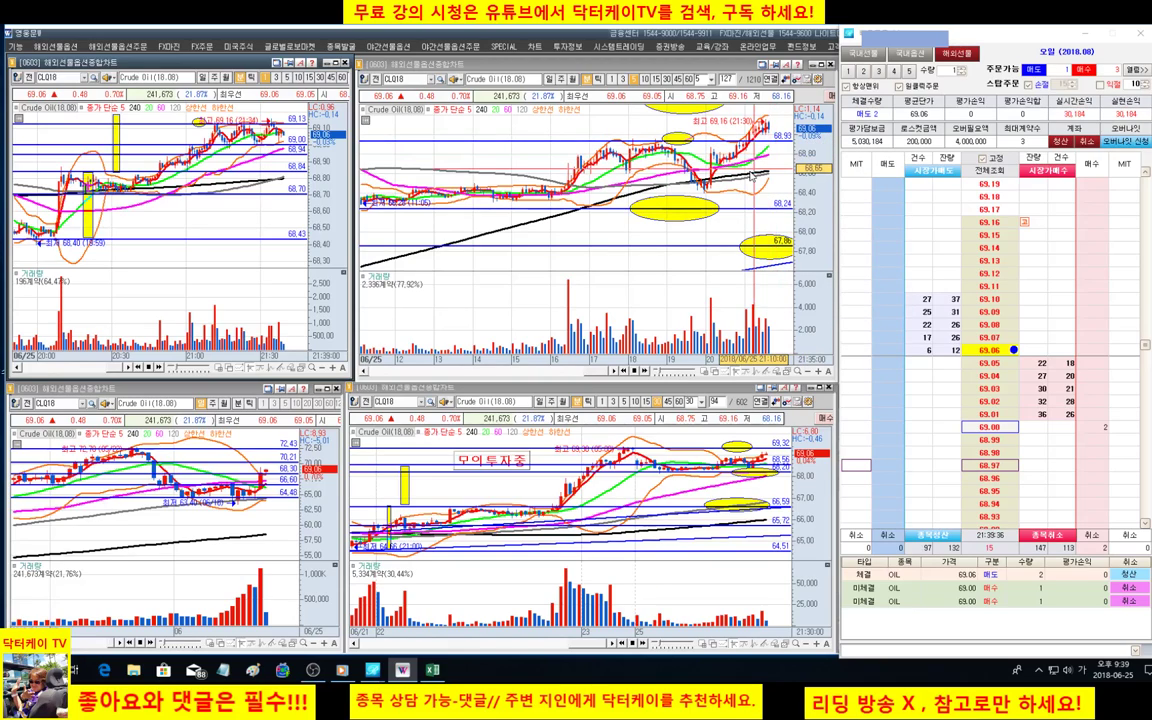
mouse_move(711, 200)
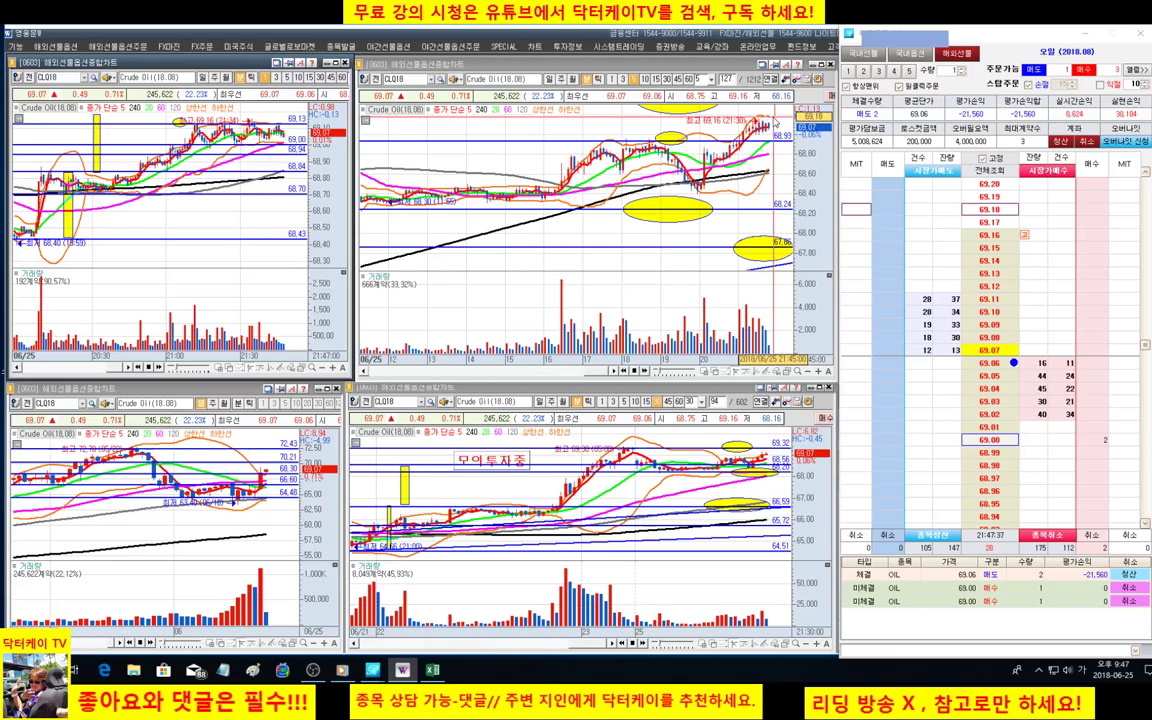
mouse_move(772, 175)
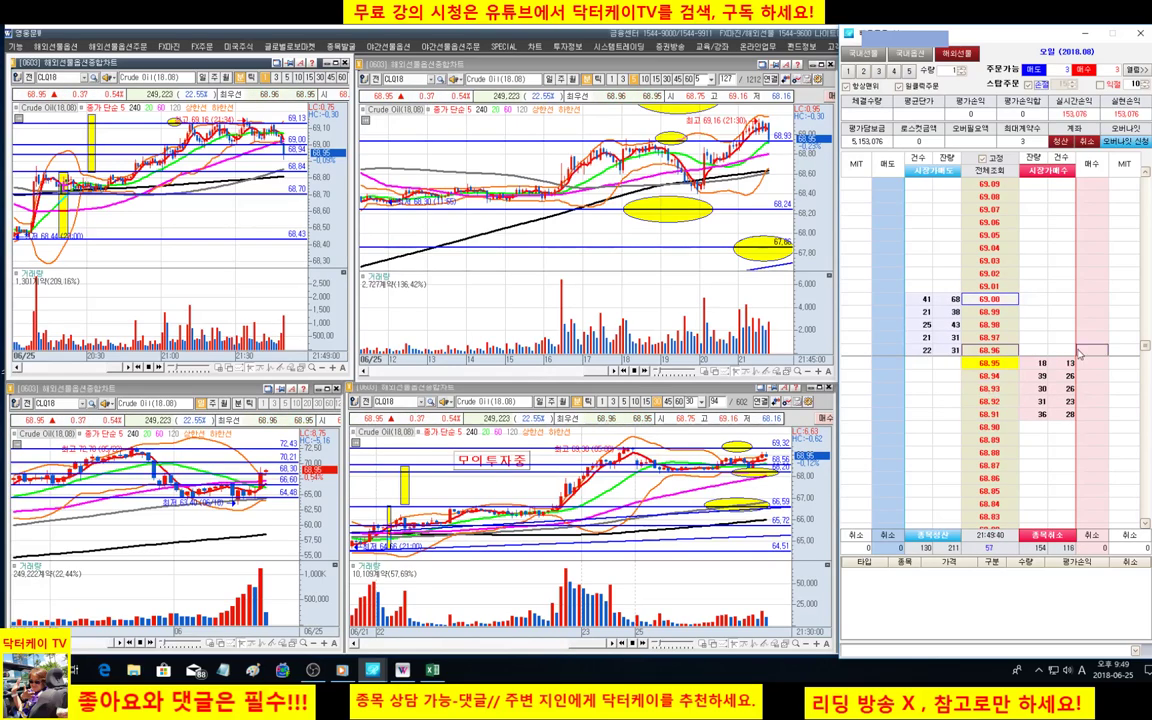
Buy 1 CLQ18 contract at market and place a 1-lot limit buy at 68.97.
left_click(973, 397)
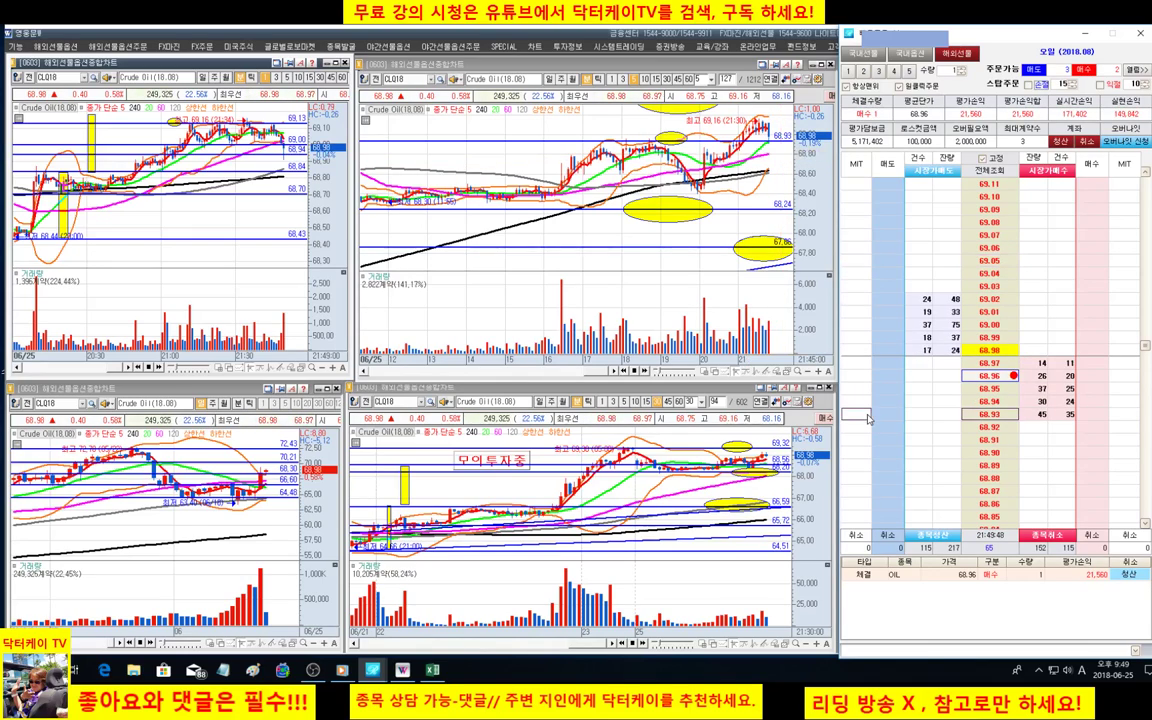
left_click(1091, 363)
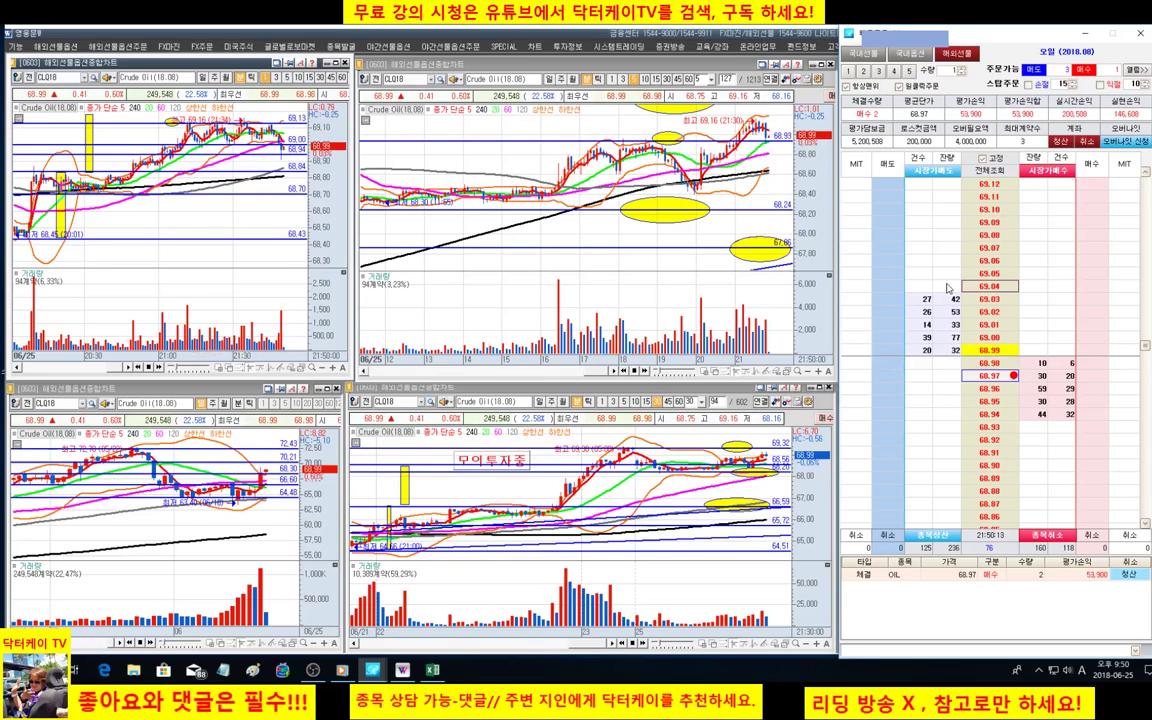
Place 1-lot sell orders at 69.05 and 69.00, then cancel the 69.05 order.
left_click(900, 273)
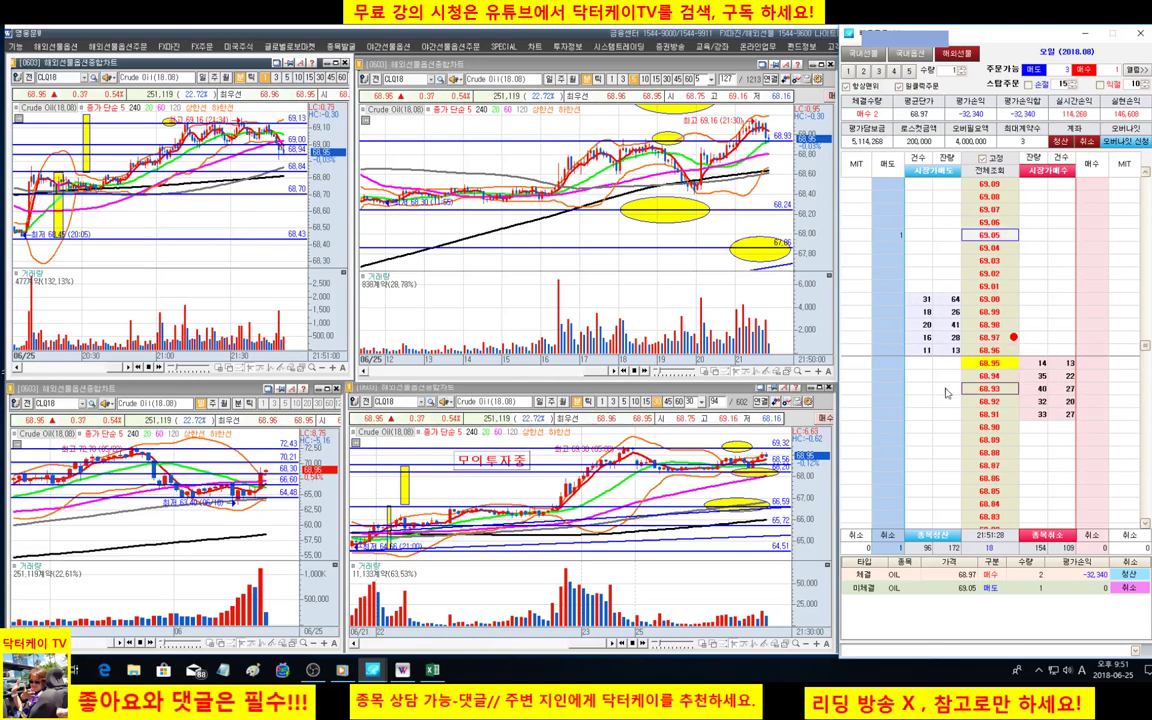
left_click(895, 299)
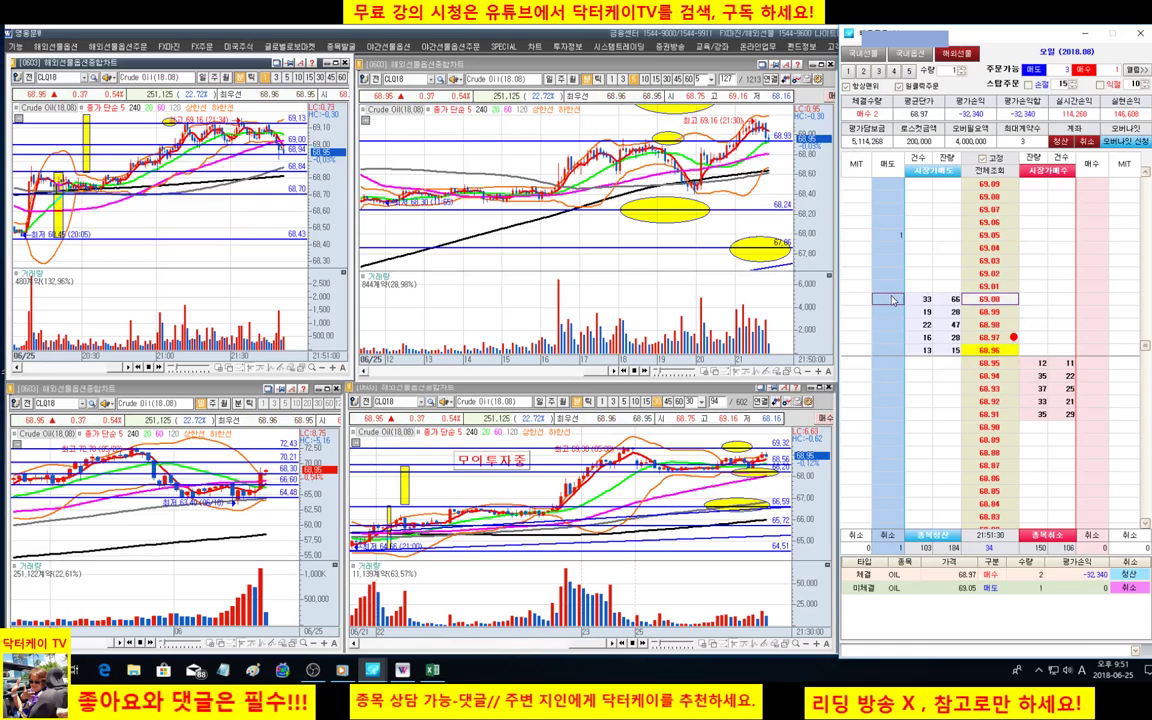
left_click(965, 224)
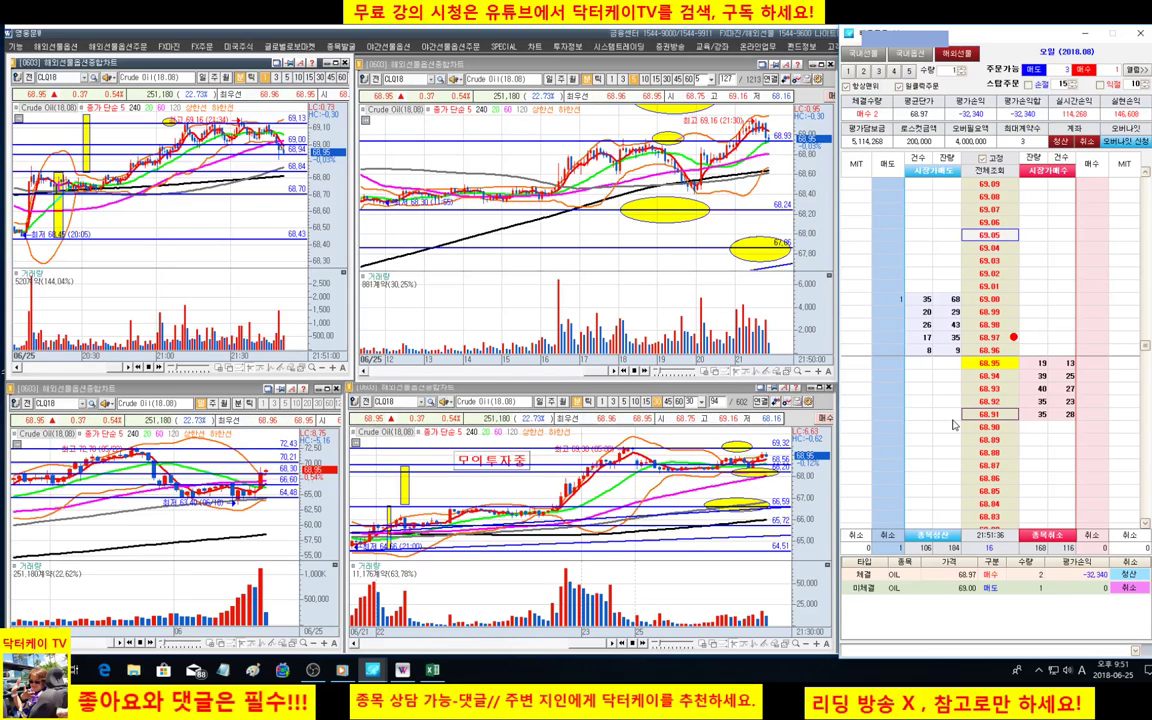
Cancel the pending 69.00 sell order and bring Windows Media Player to the front.
left_click(1130, 590)
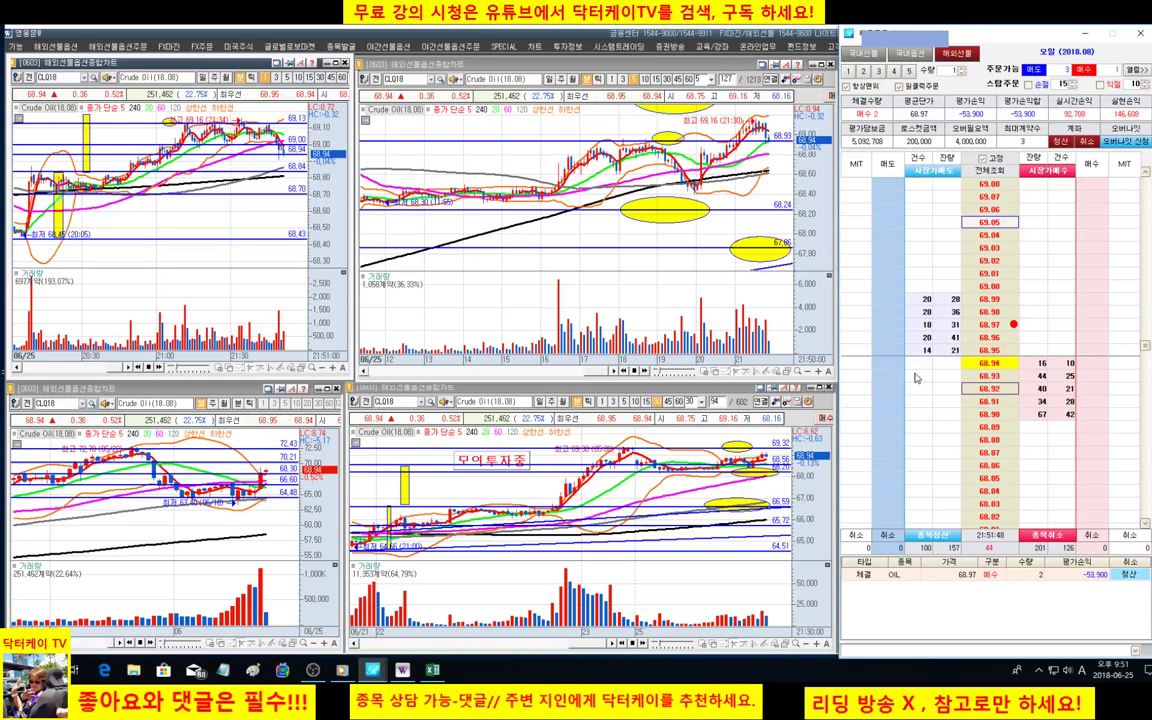
left_click(342, 669)
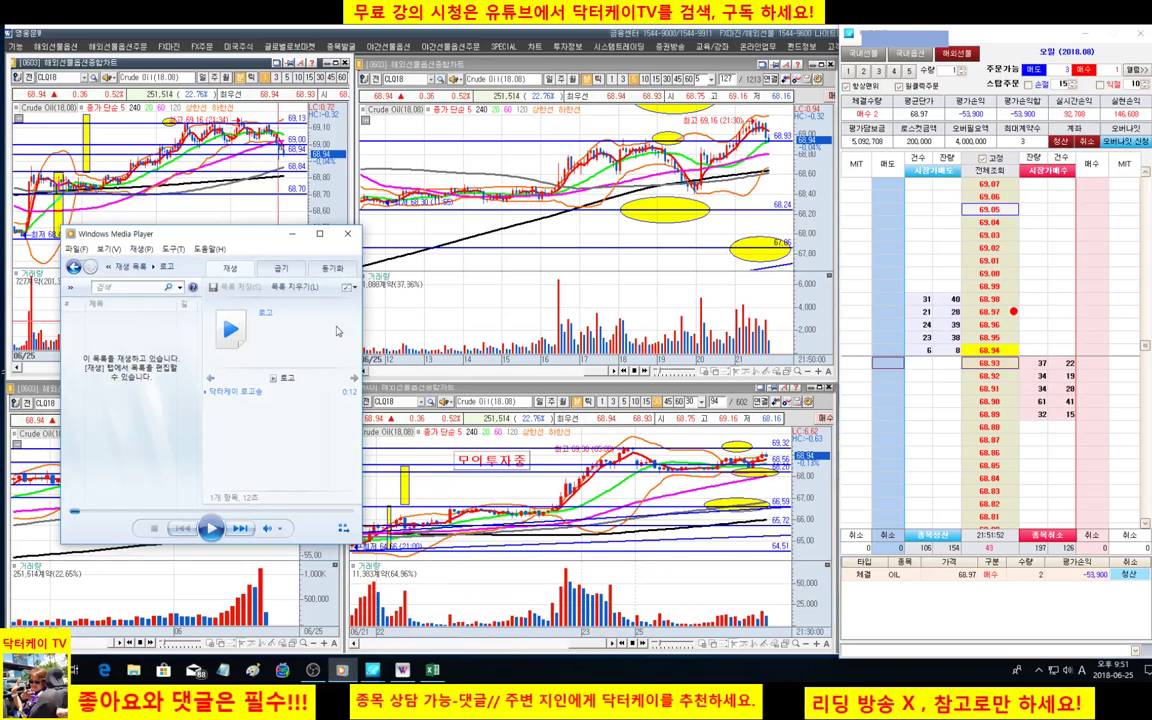
Widen the player, play the 배경음 playlist at lower volume, then minimize the player.
left_click_drag(361, 400, 516, 400)
left_click_drag(528, 339, 530, 340)
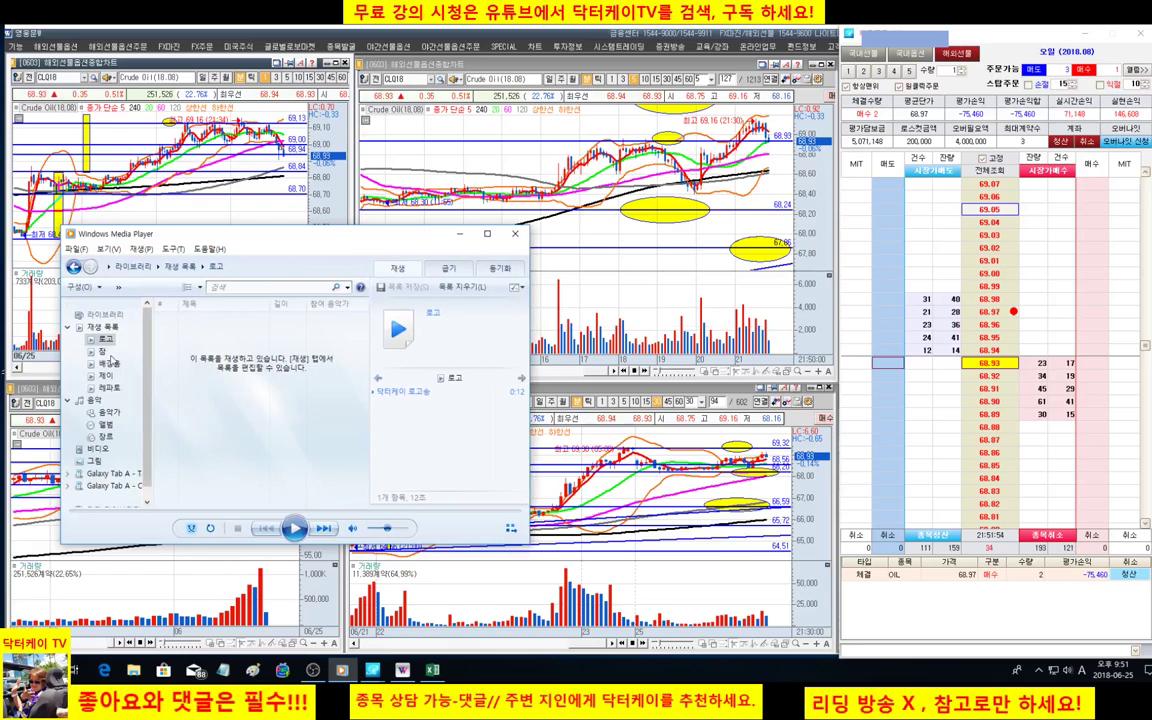
double_click(110, 364)
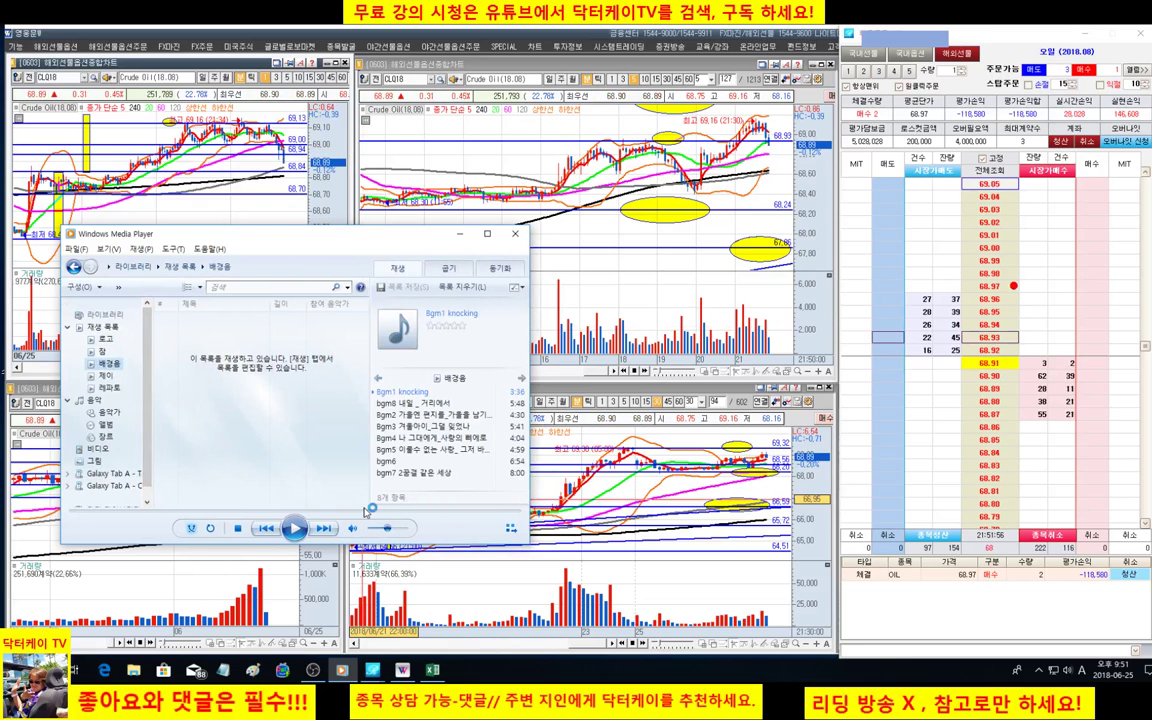
left_click_drag(387, 528, 373, 529)
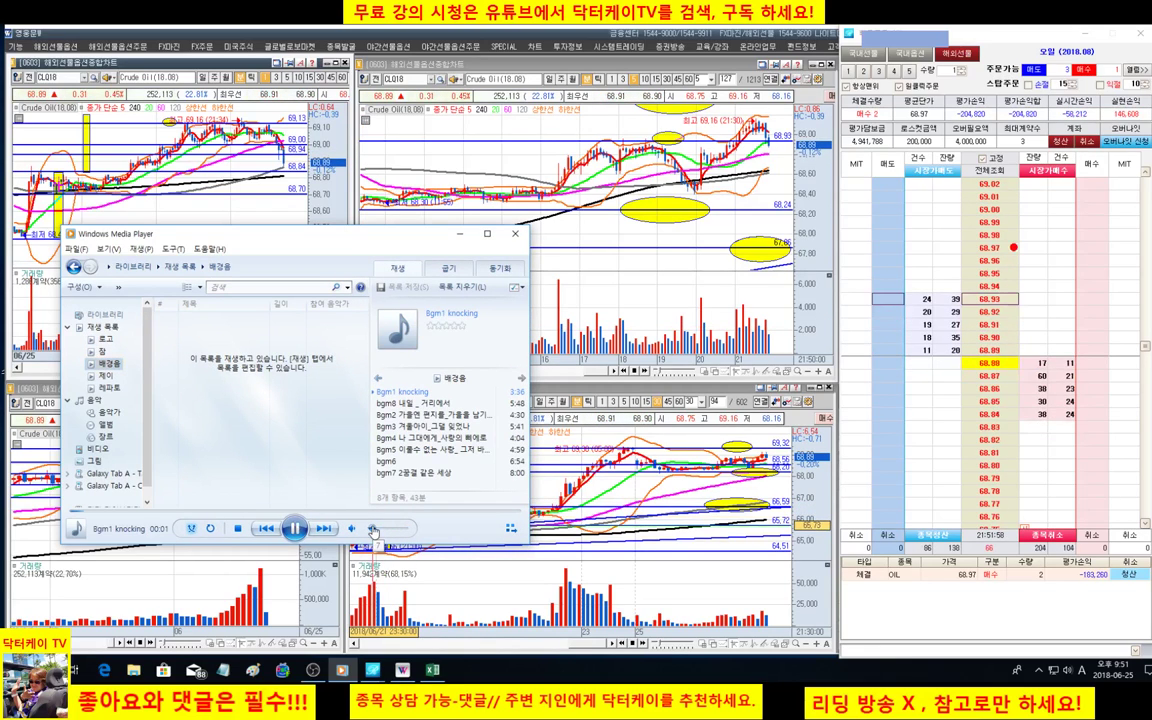
left_click(607, 590)
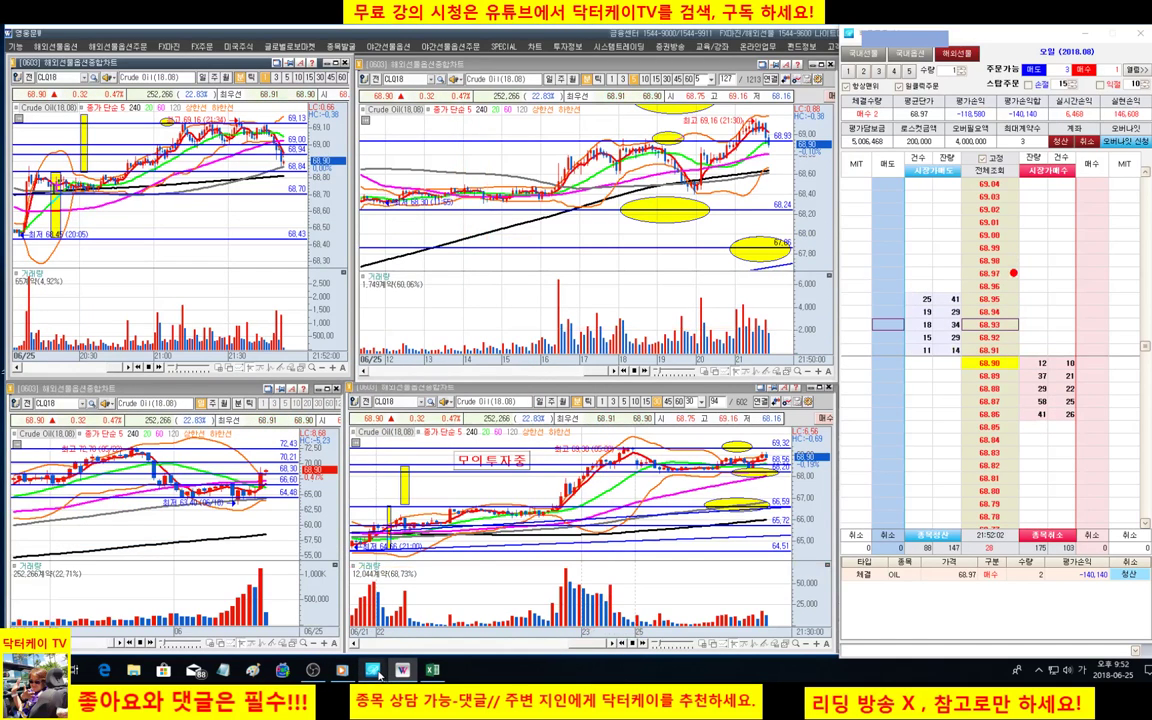
mouse_move(381, 673)
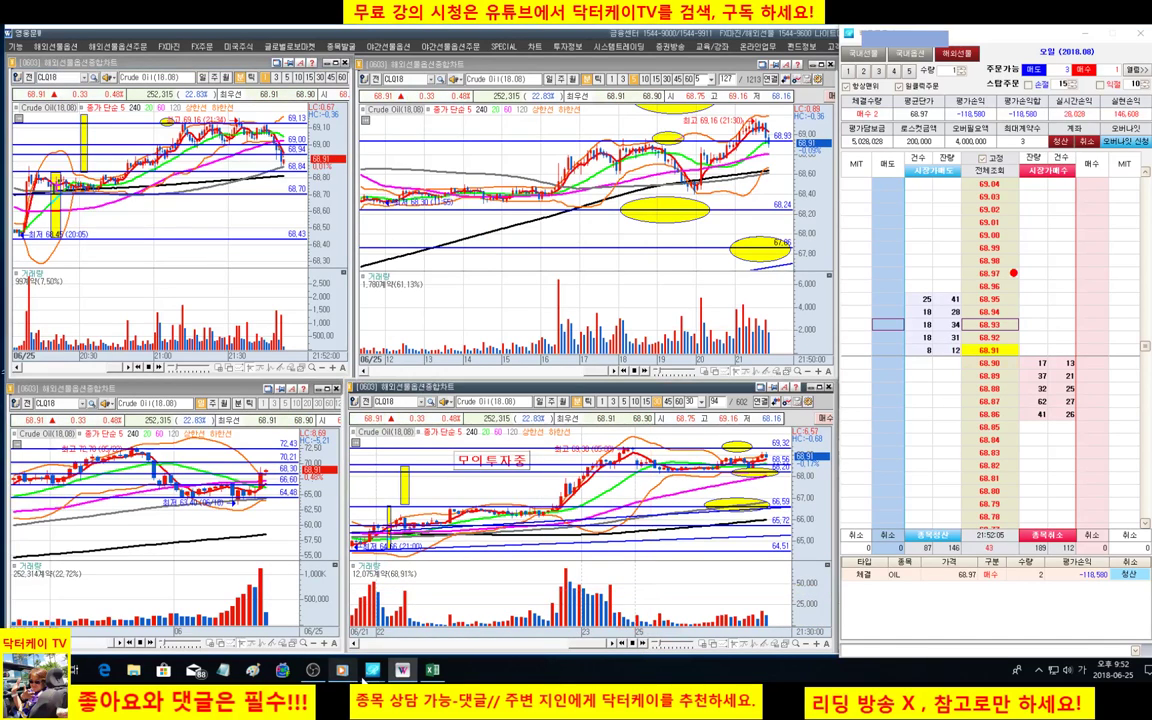
left_click(314, 670)
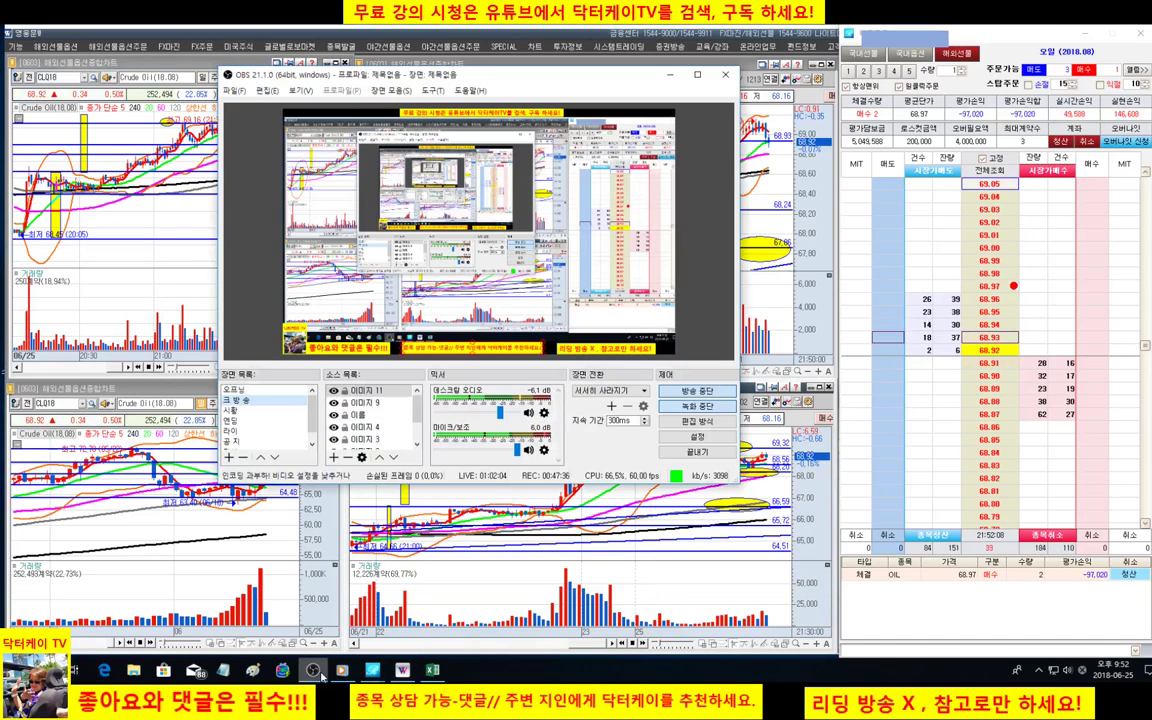
left_click(673, 74)
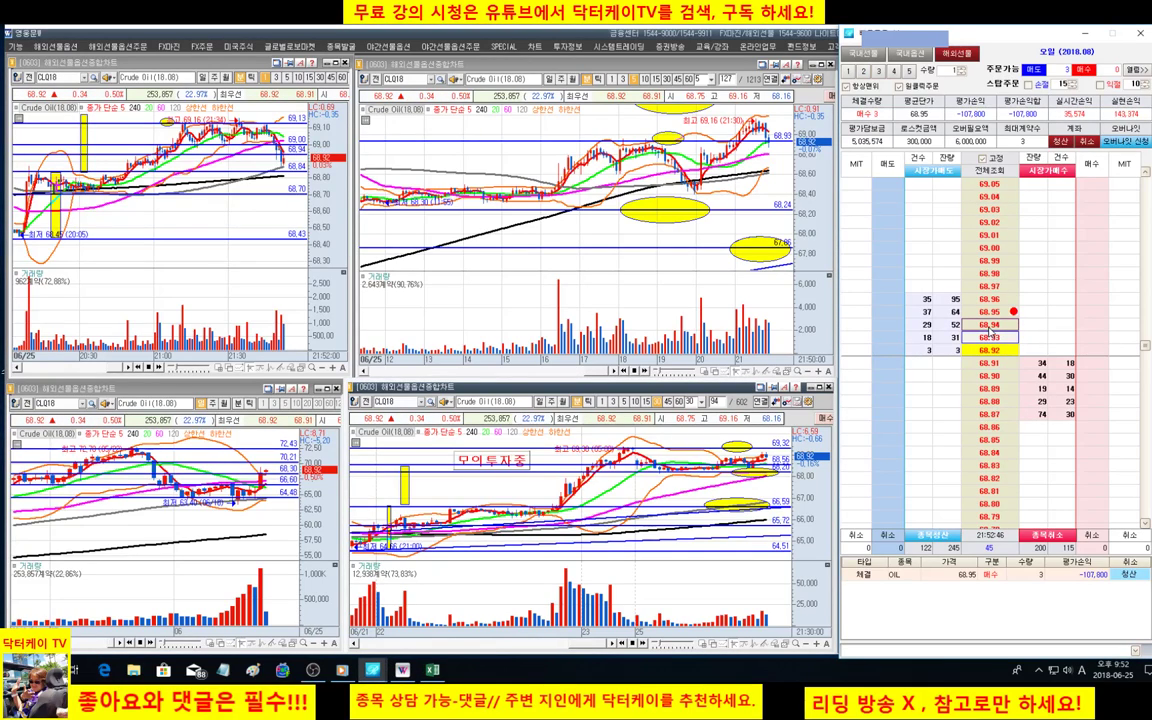
left_click(898, 261)
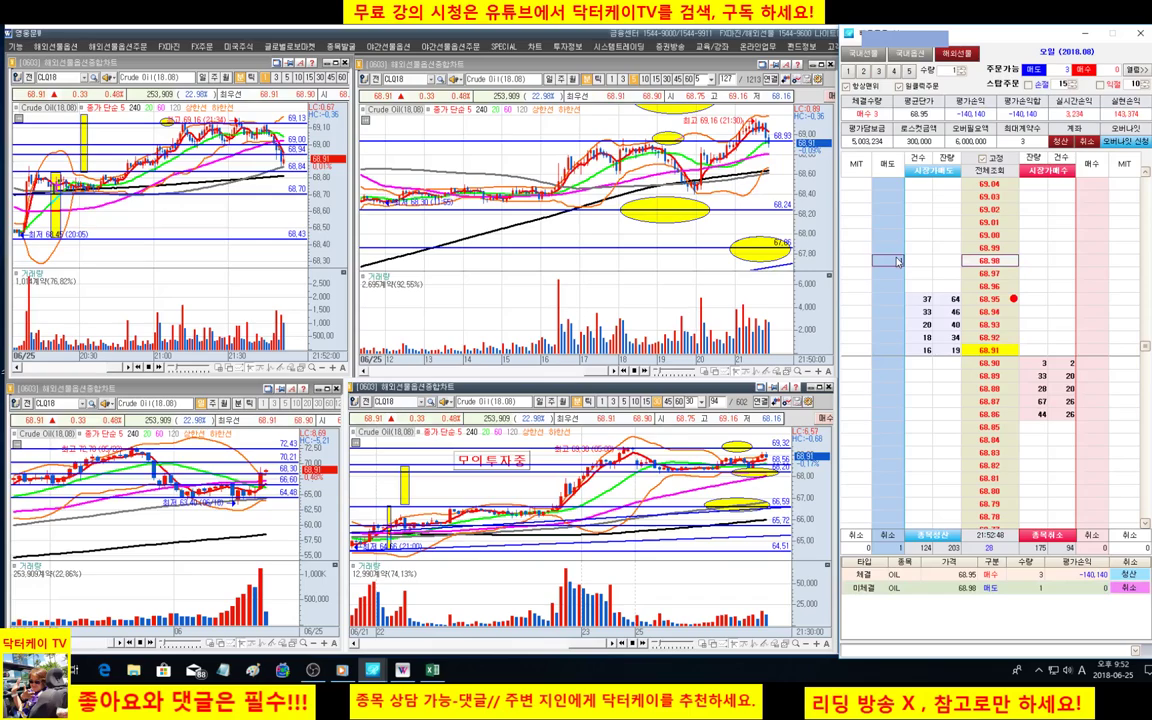
left_click(898, 261)
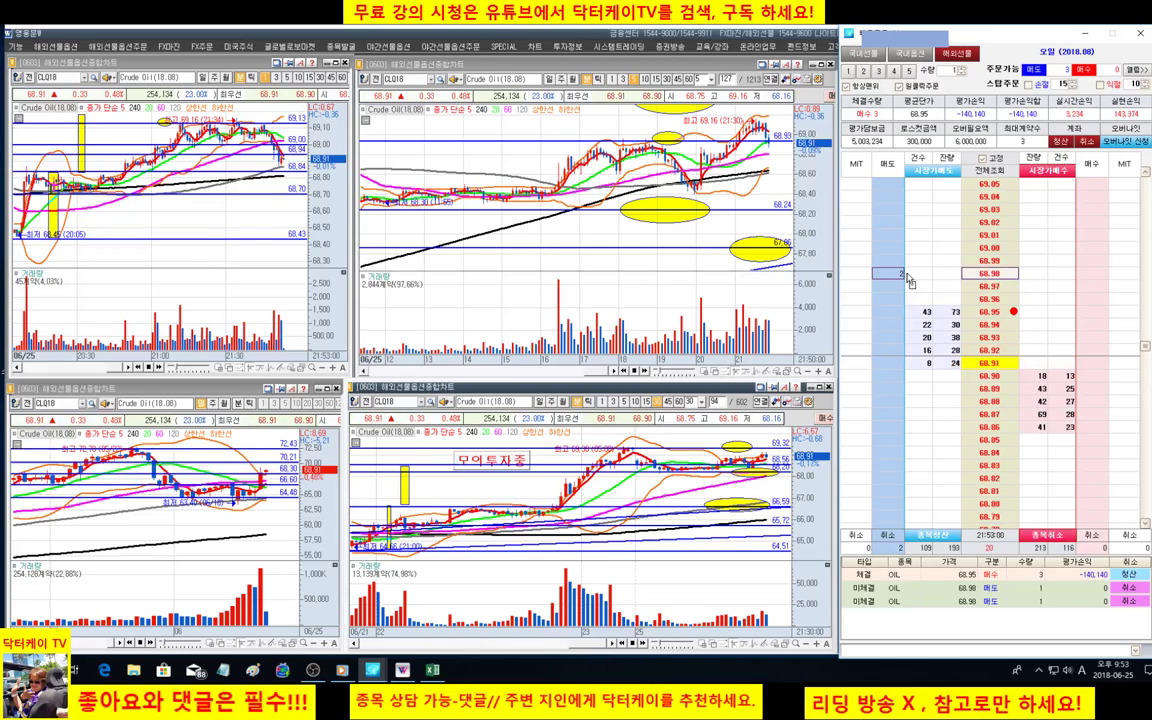
left_click(887, 535)
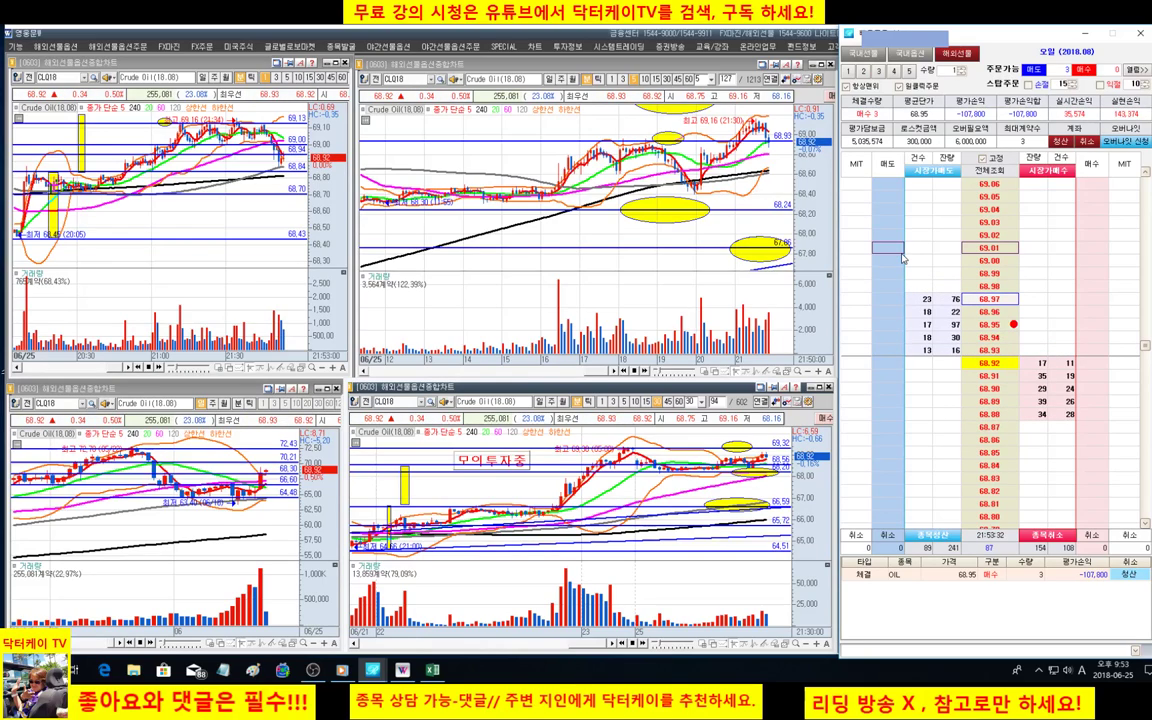
Place two 1-contract sell orders at 69.00 in the order ladder's 매도 column.
double_click(901, 258)
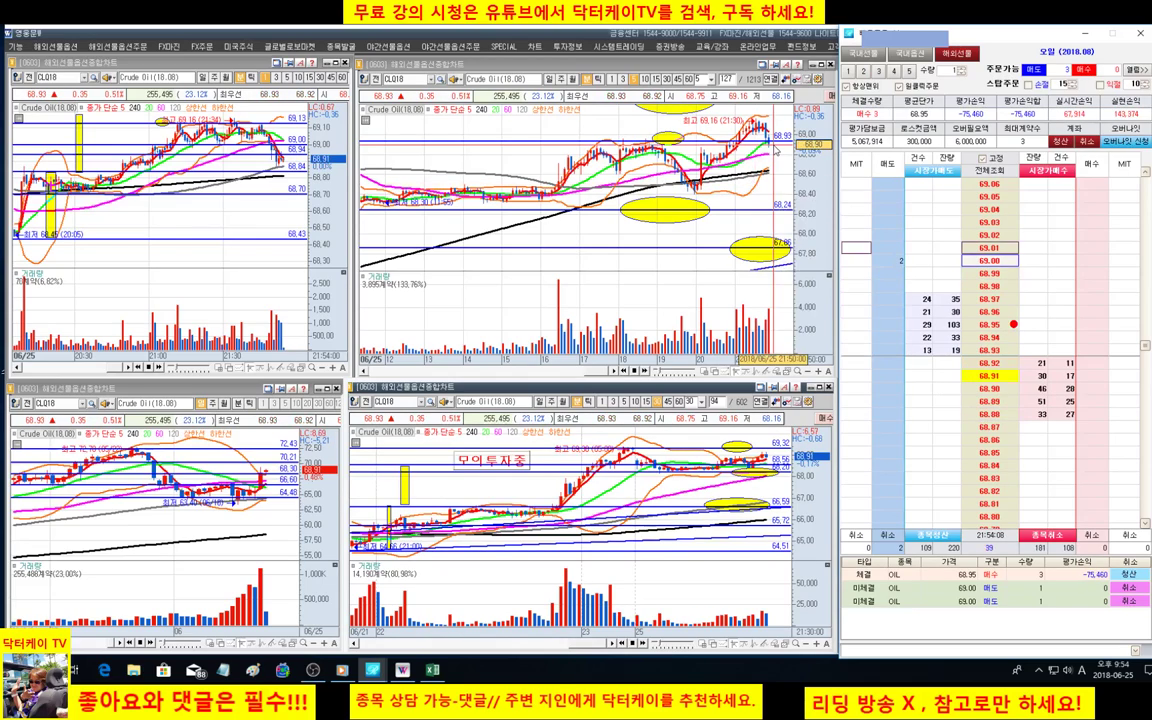
mouse_move(770, 149)
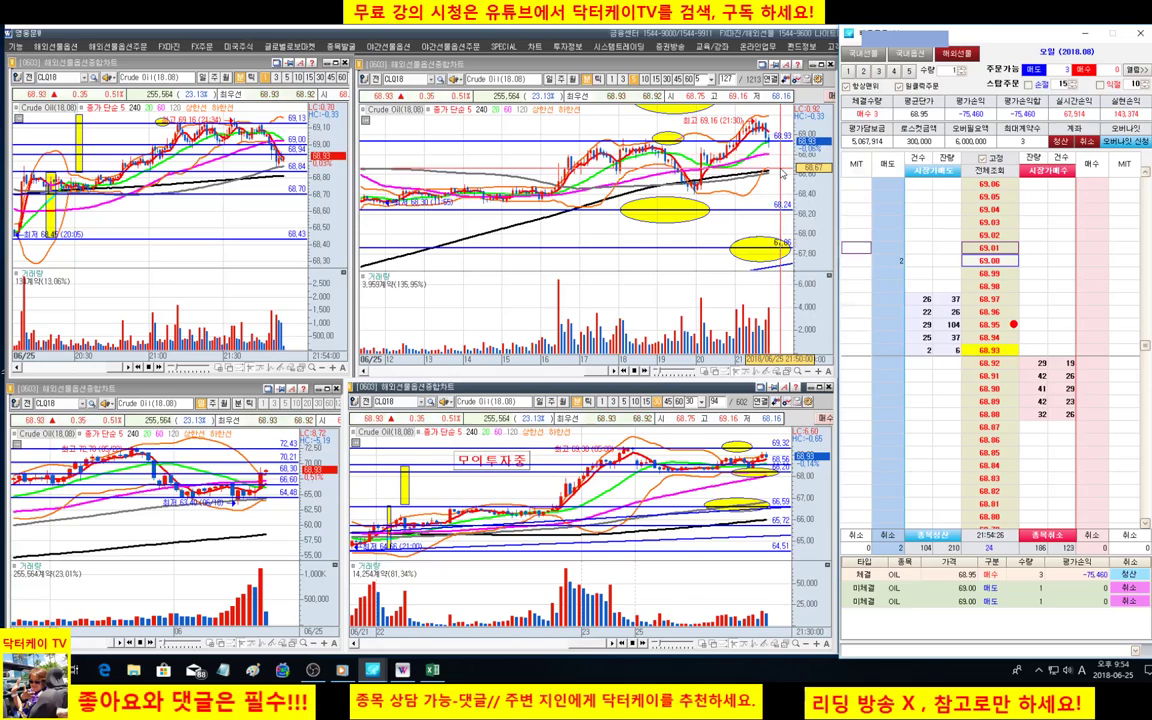
mouse_move(761, 126)
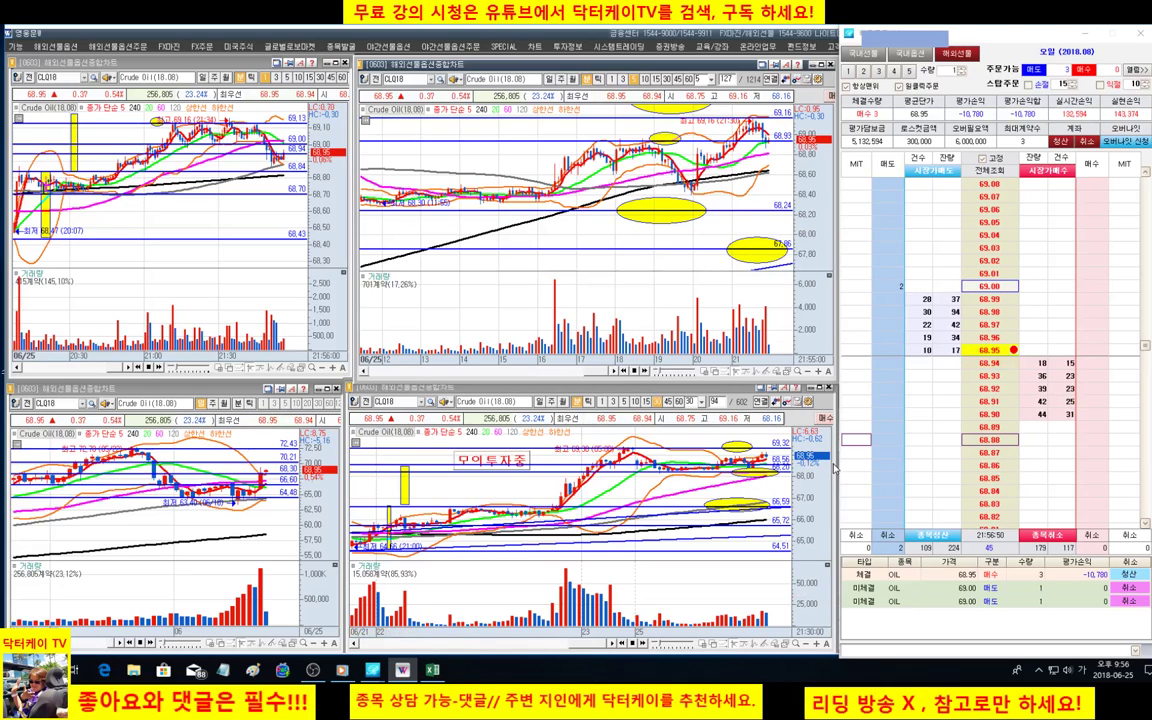
Zoom the upper-middle chart out to 255 bars, then into the 06/25 session.
left_click(806, 372)
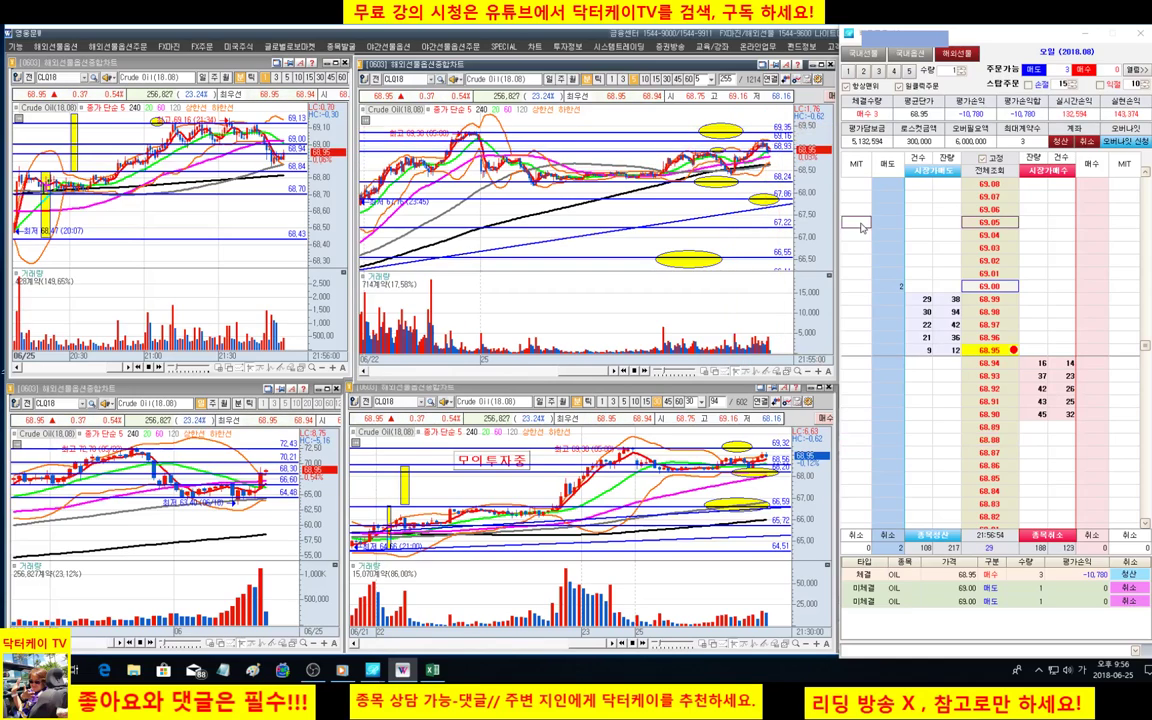
left_click_drag(745, 270, 656, 268)
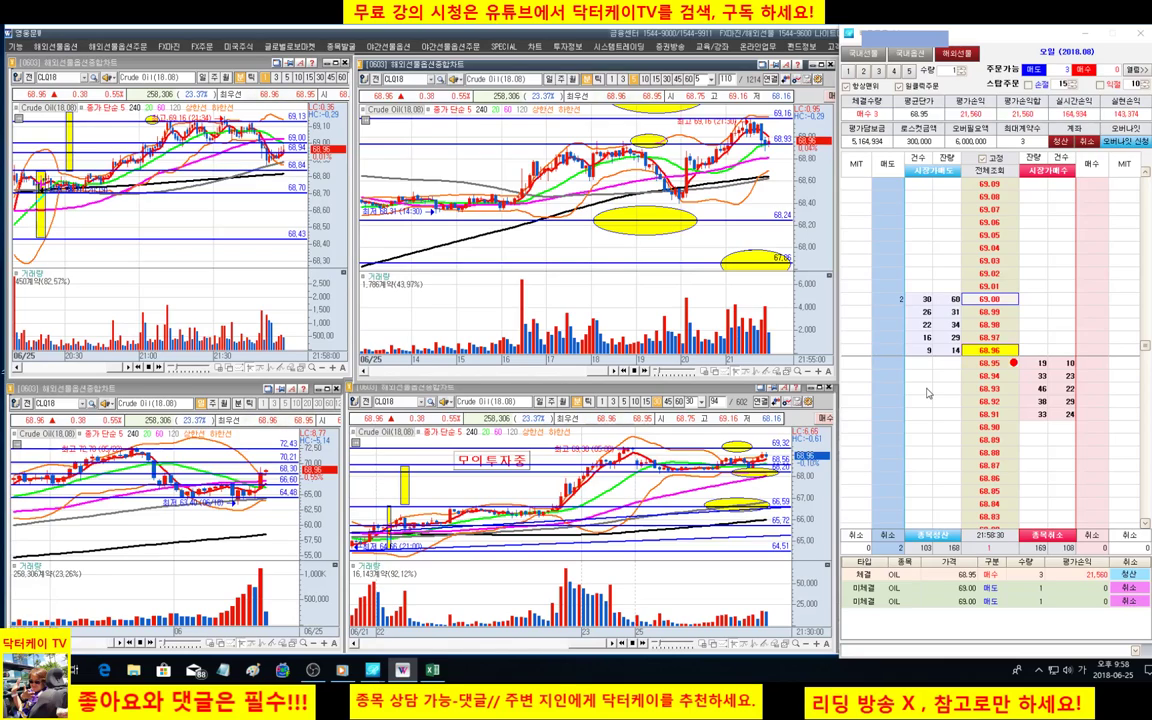
left_click(901, 300)
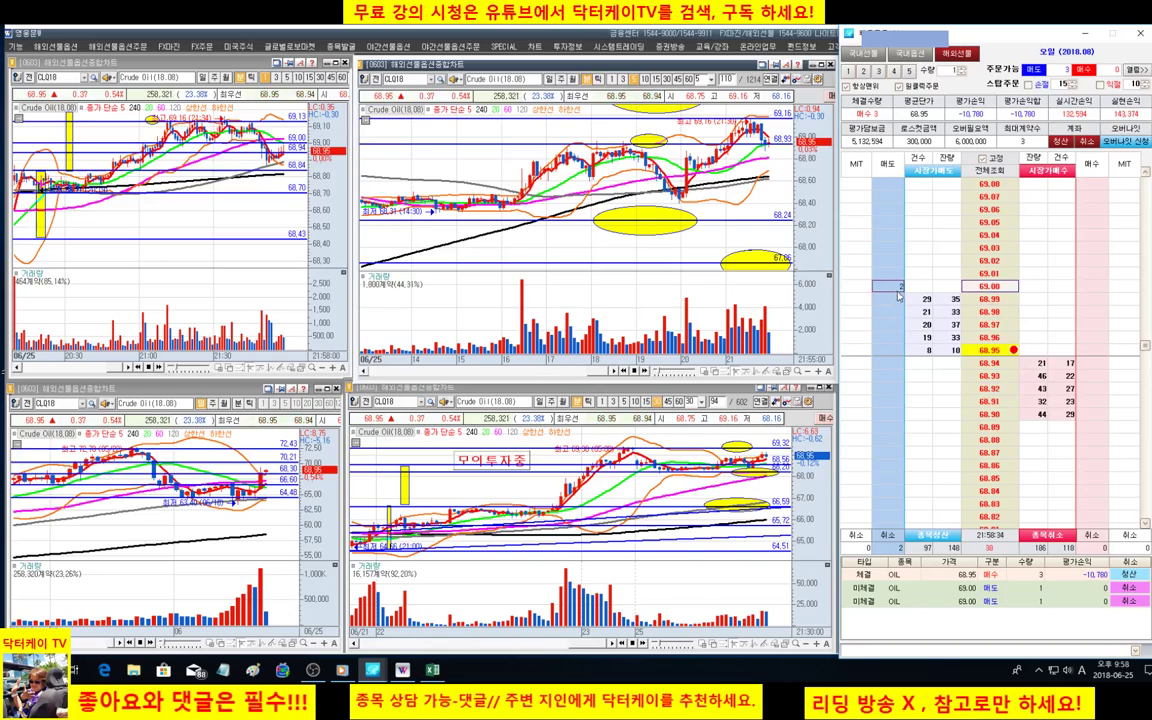
Move both pending sell orders from 69.00 down to 68.99.
left_click_drag(900, 288, 900, 299)
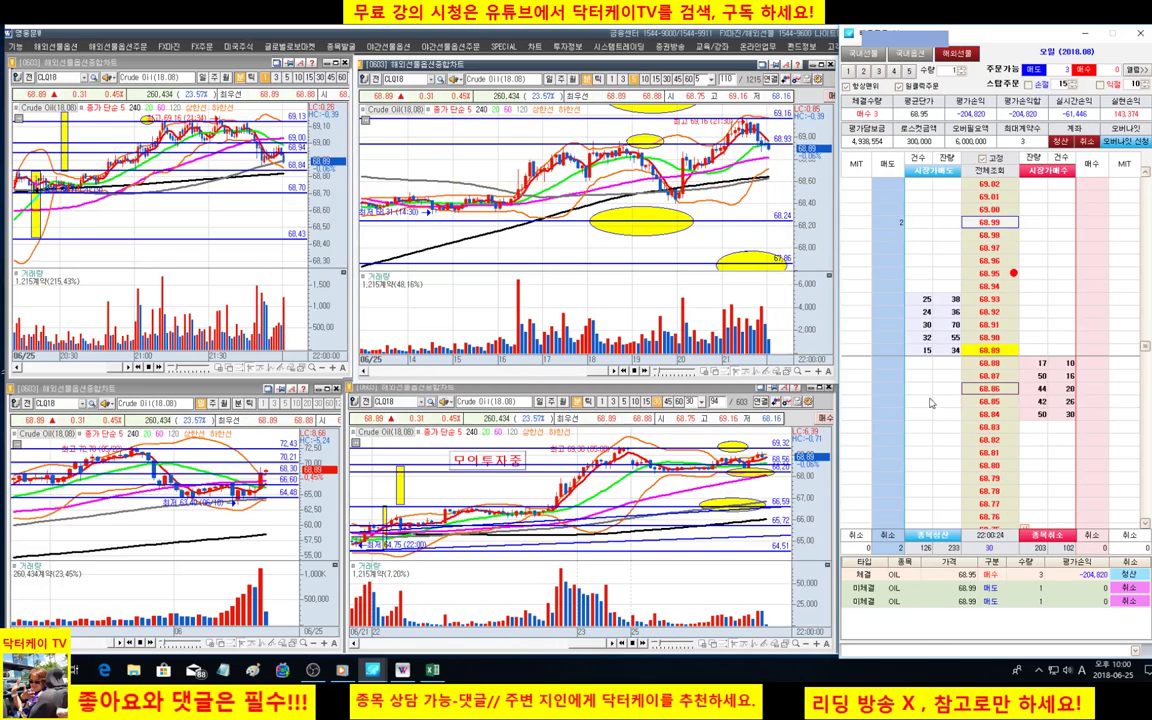
Cancel both 68.99 sell orders from the unfilled orders list.
left_click(1125, 597)
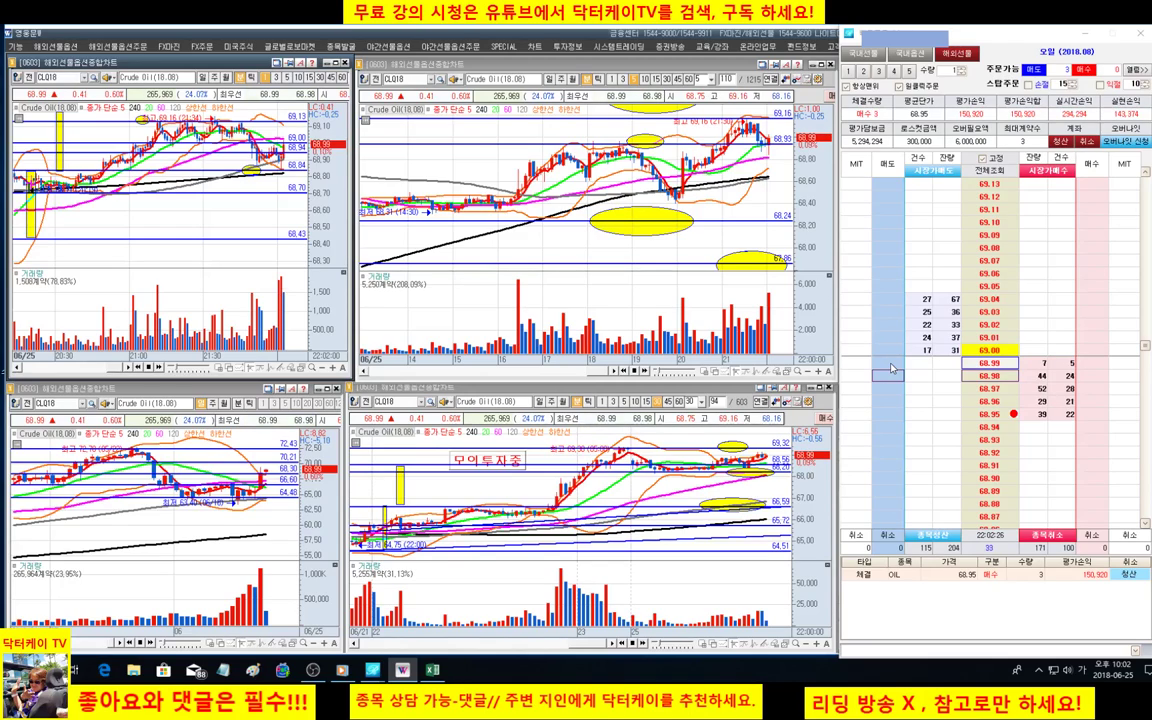
Place a one-contract sell order at 69.00 in the 매도 column.
left_click(890, 352)
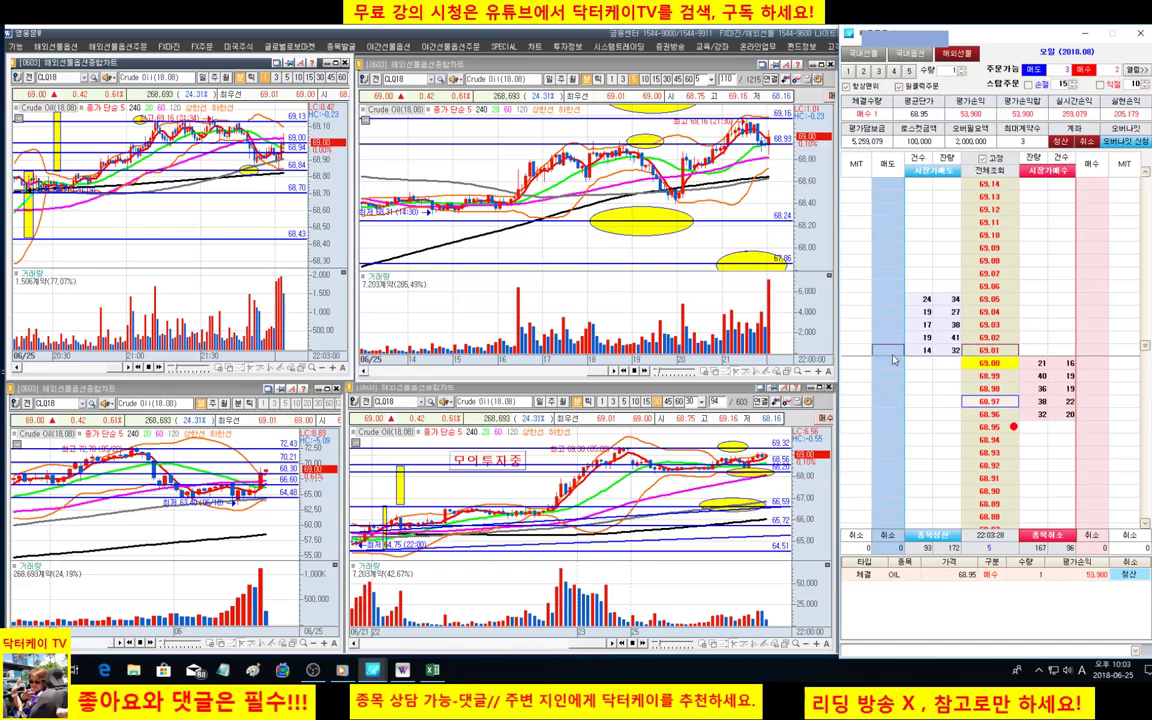
Sell the final Crude Oil (18.08) contract at market and liquidate the remaining position.
left_click(888, 362)
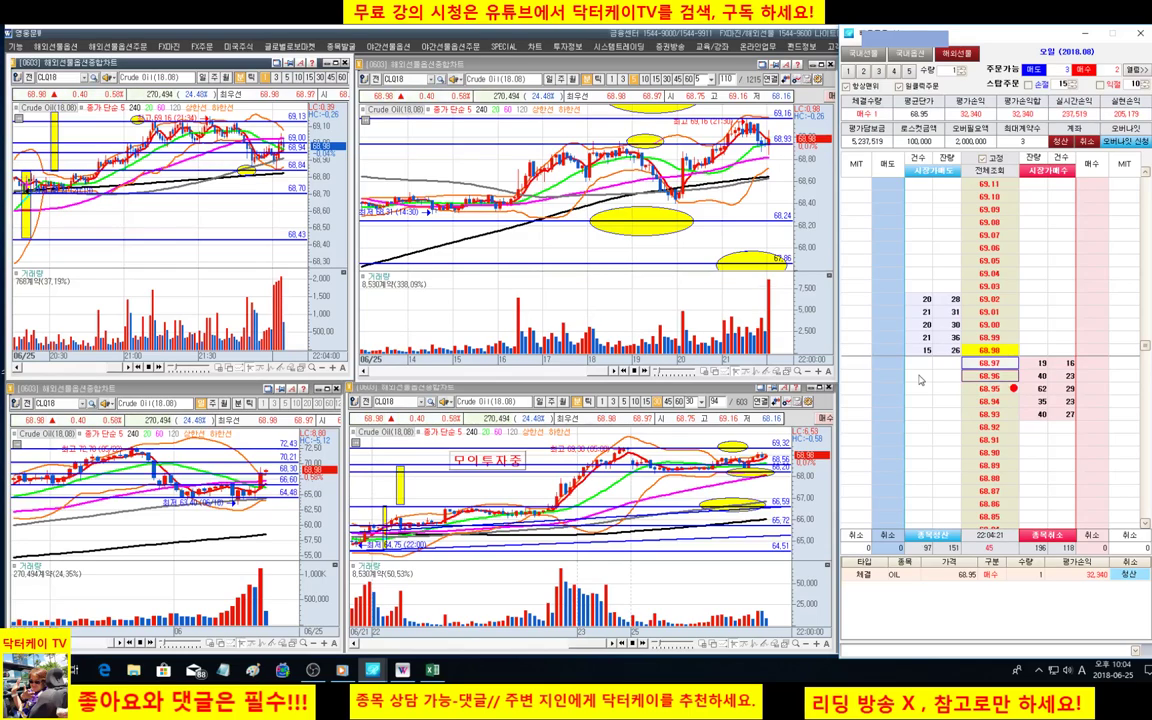
left_click(934, 389)
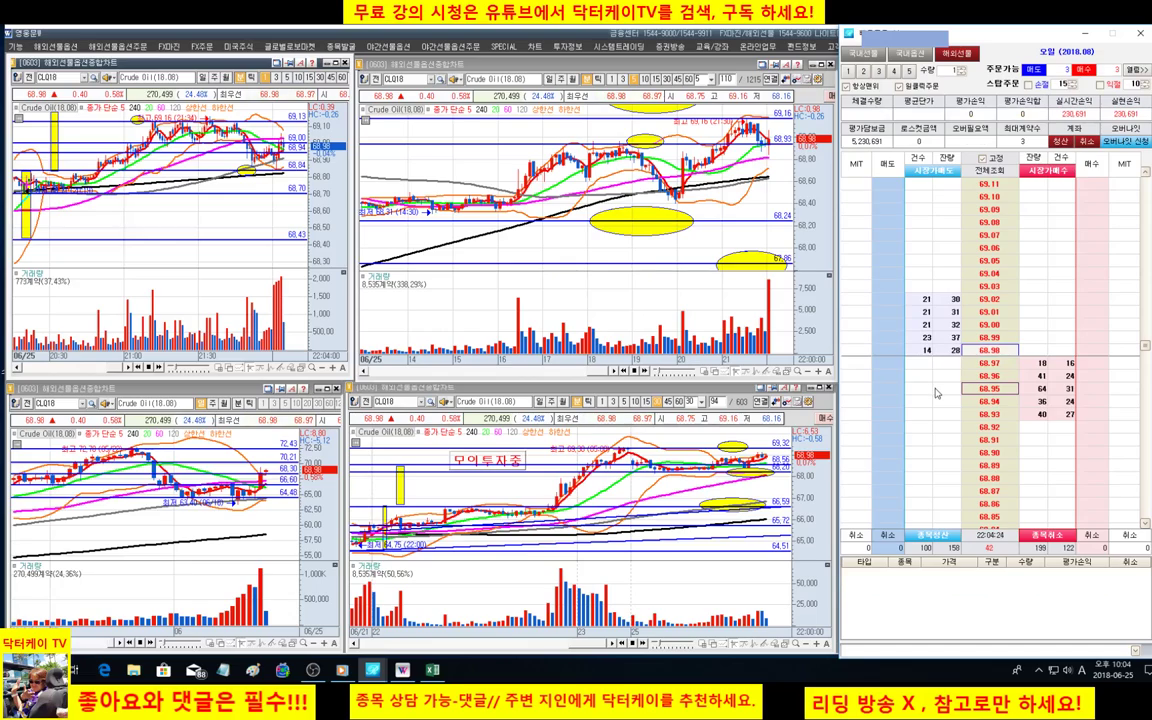
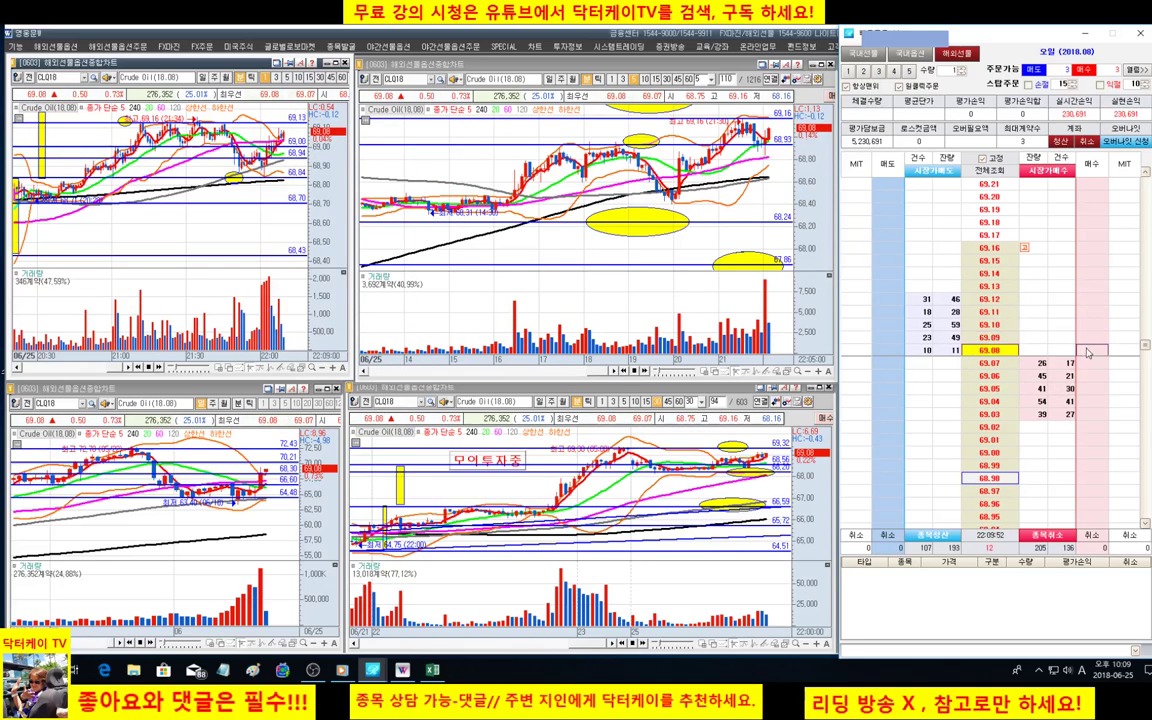
Buy one crude oil (OIL) contract at 69.08 from the order ladder's buy column.
left_click(1094, 414)
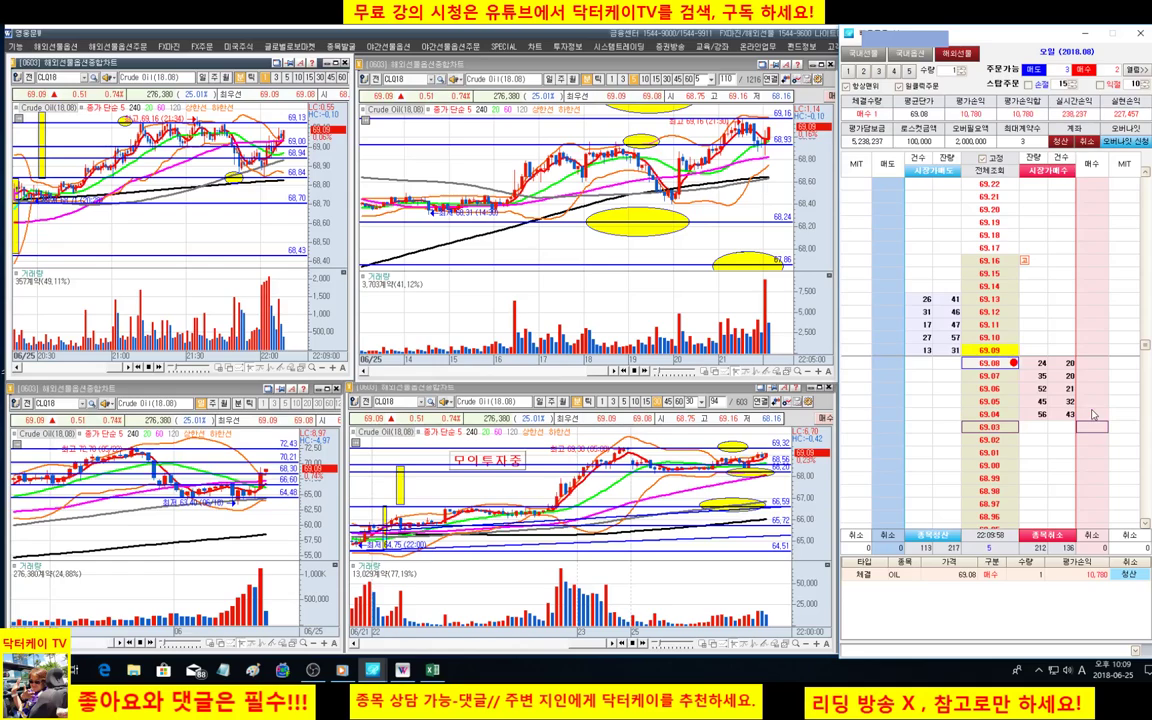
Buy a second crude oil contract to grow the long position to two.
left_click(1087, 382)
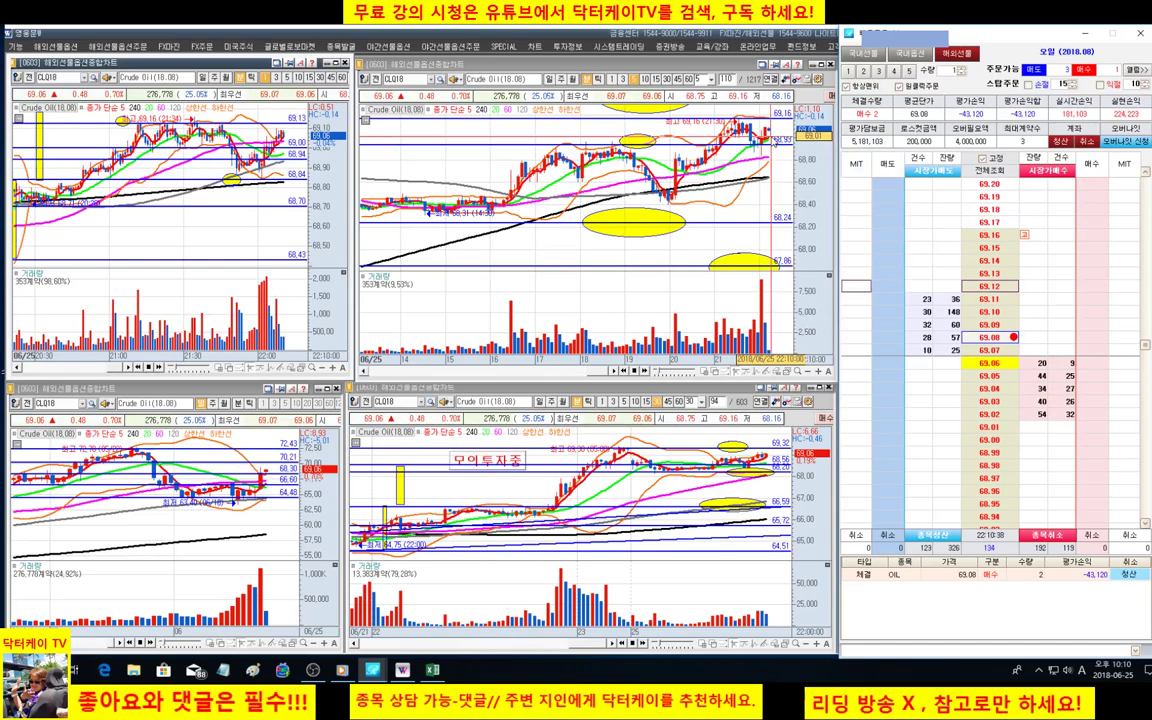
mouse_move(766, 144)
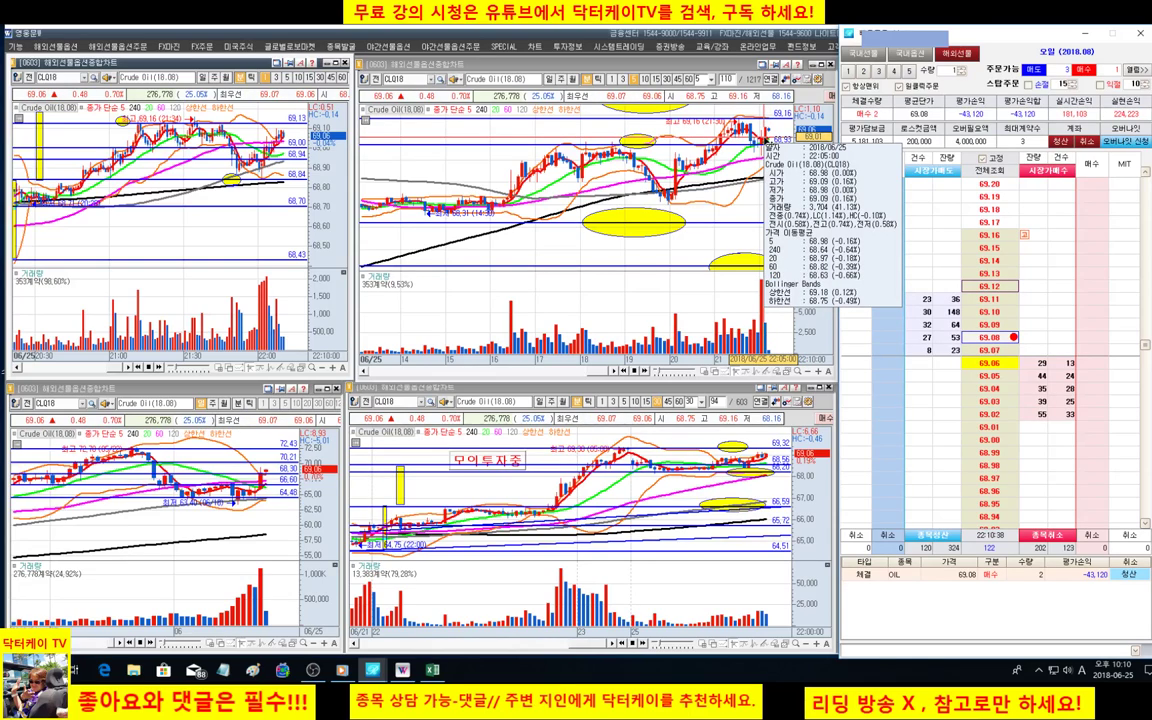
mouse_move(287, 134)
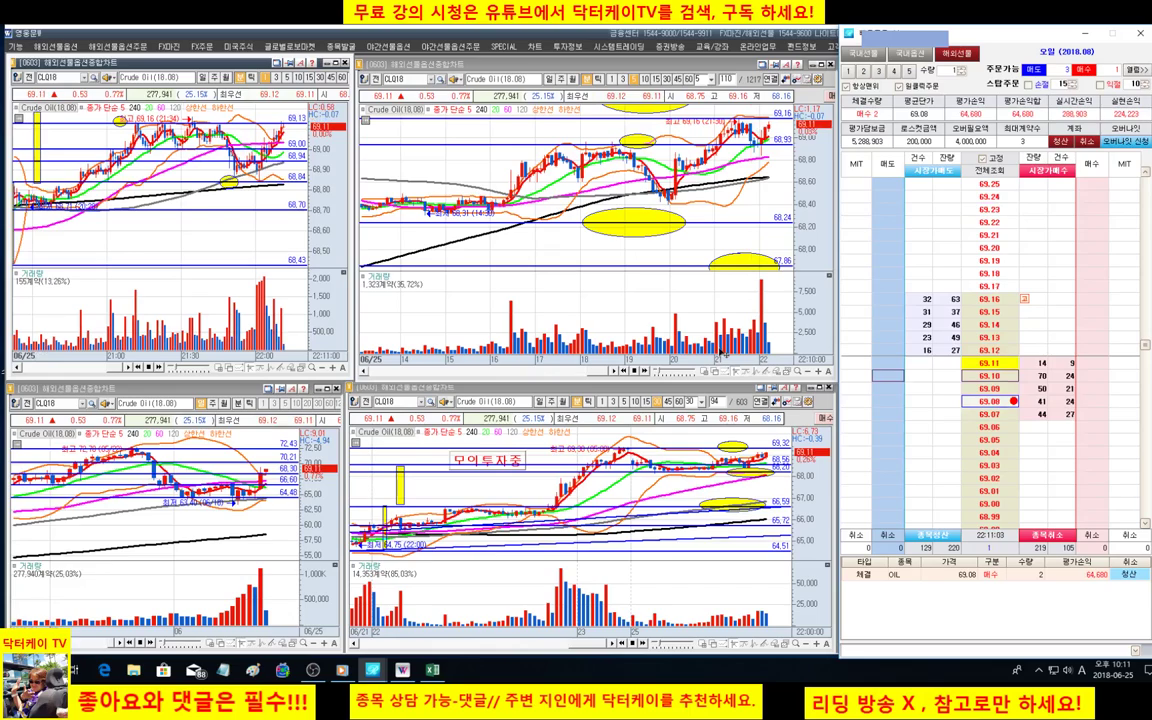
mouse_move(743, 122)
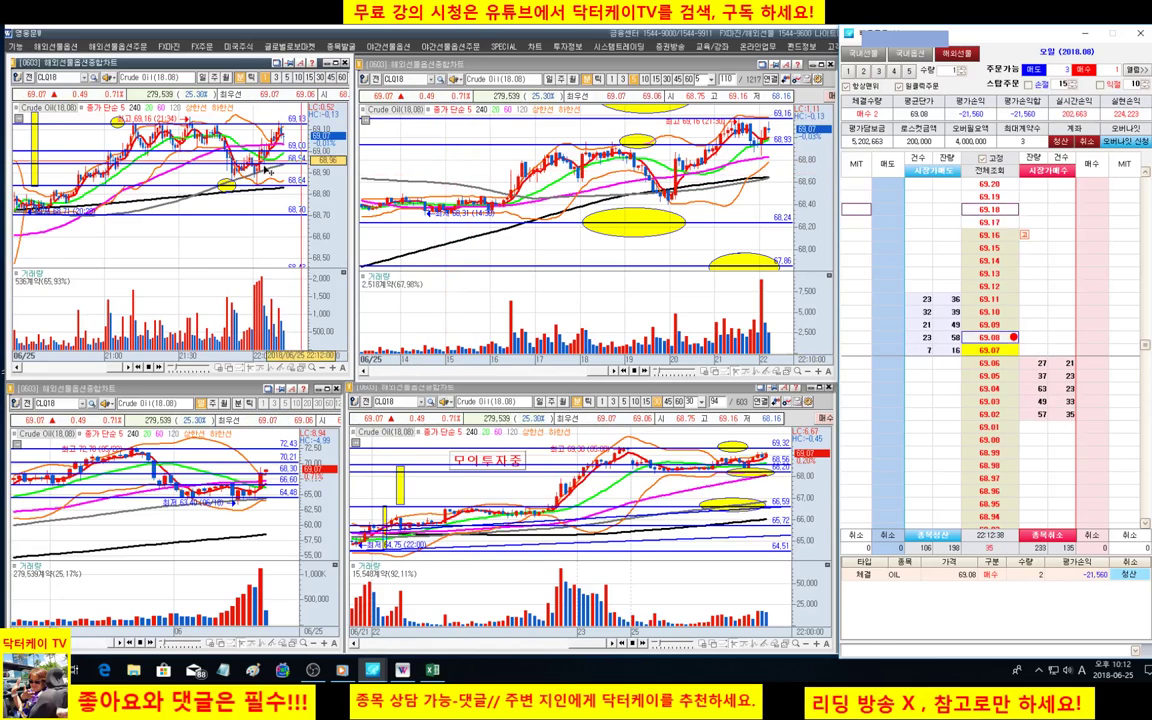
mouse_move(235, 118)
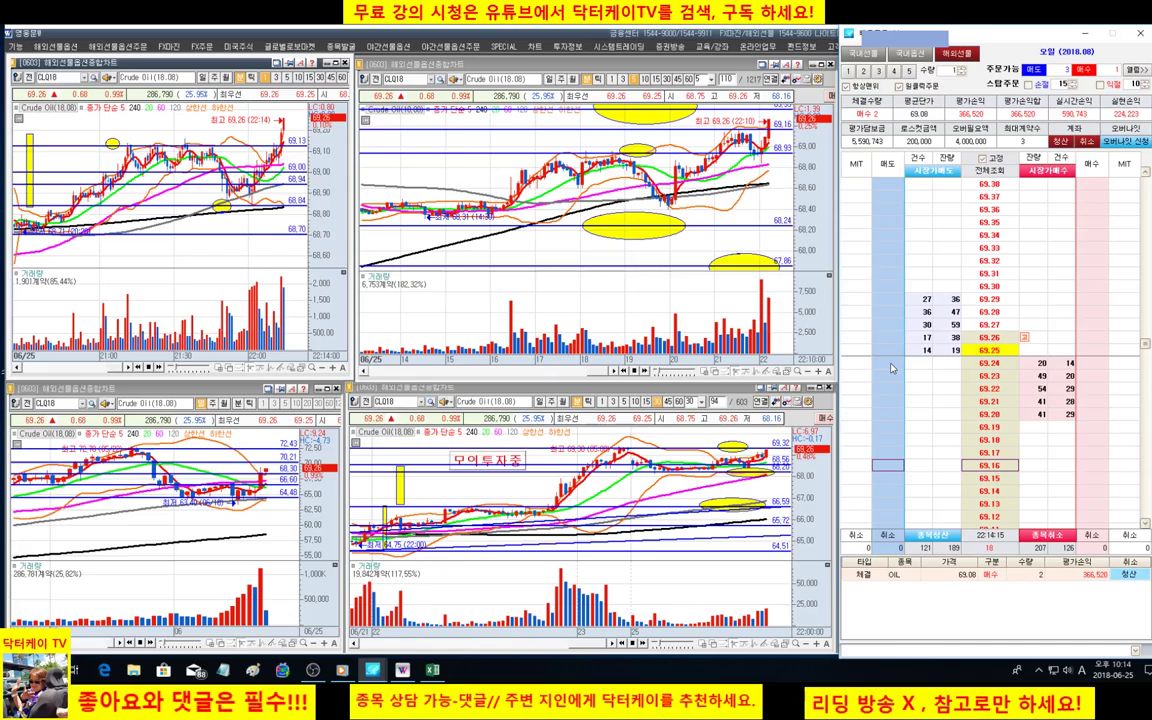
Sell one of the two held crude oil contracts from the ladder's sell column.
left_click(891, 368)
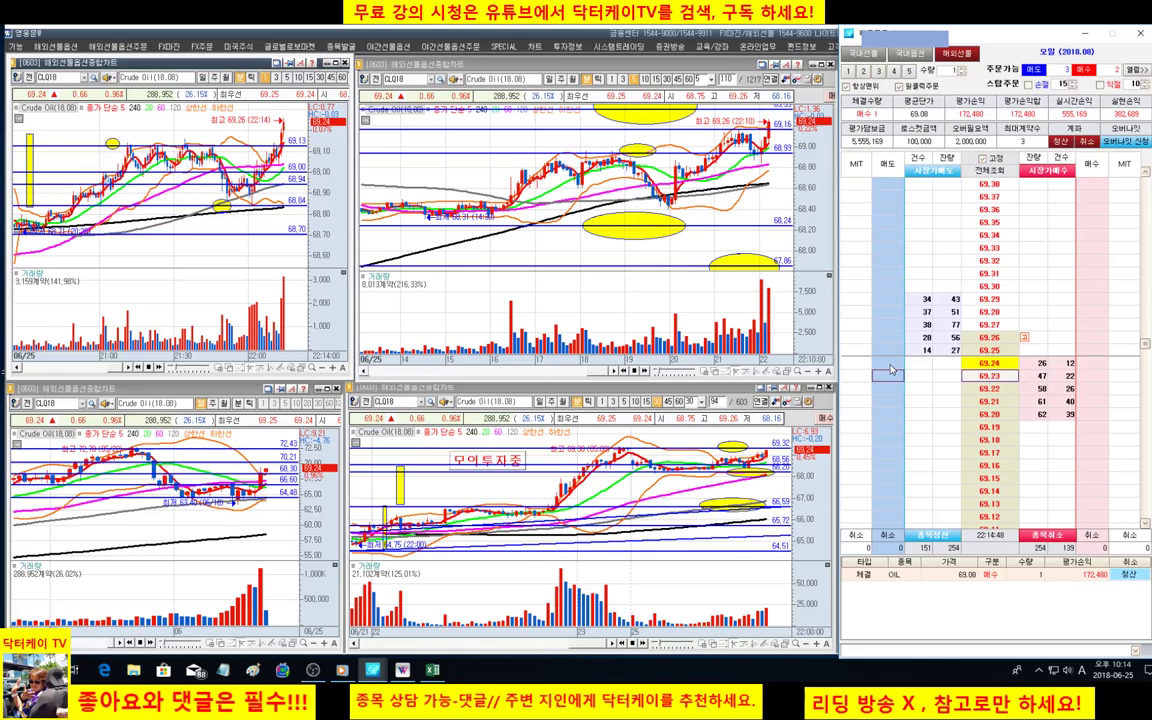
Sell the remaining crude oil contract from the ladder's sell column to close the position.
left_click(892, 371)
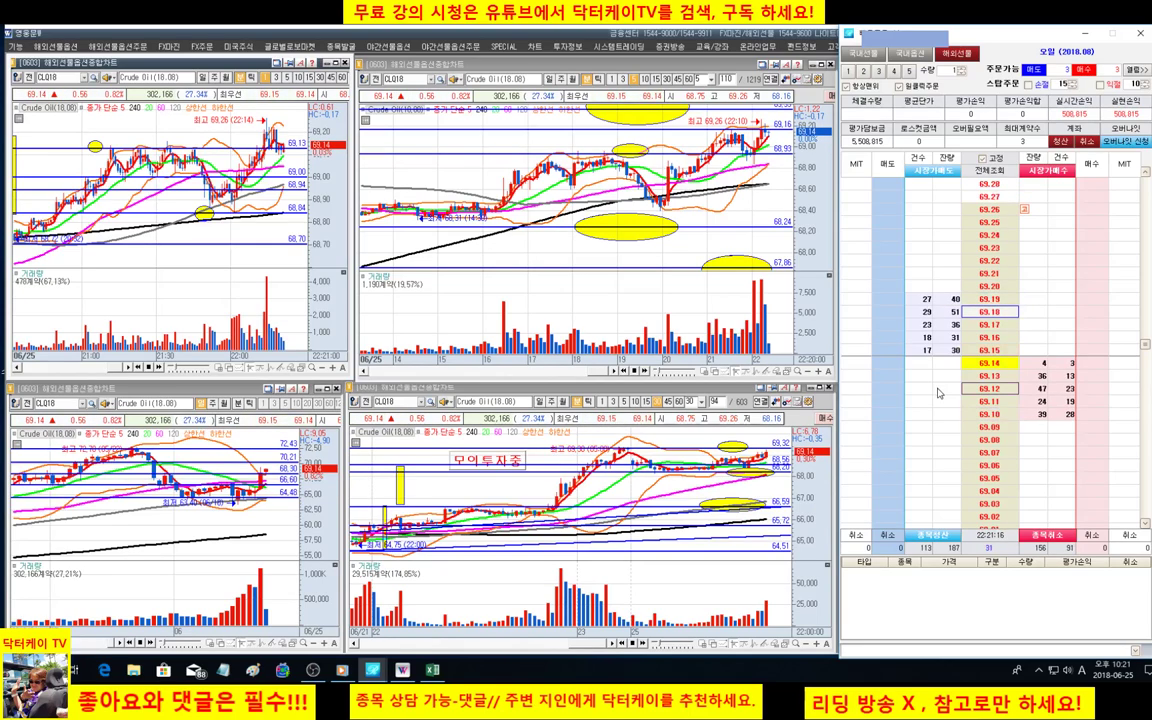
Buy crude oil at 69.14, then place a one-contract sell order at 69.20.
left_click(1091, 352)
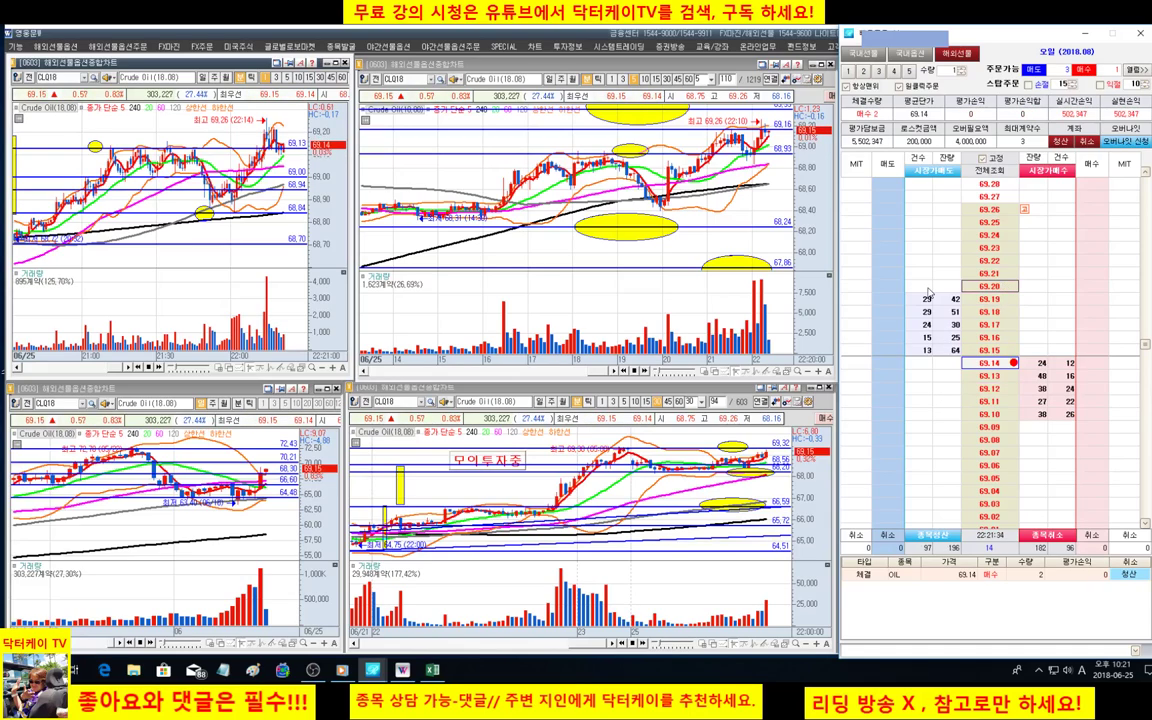
left_click(897, 287)
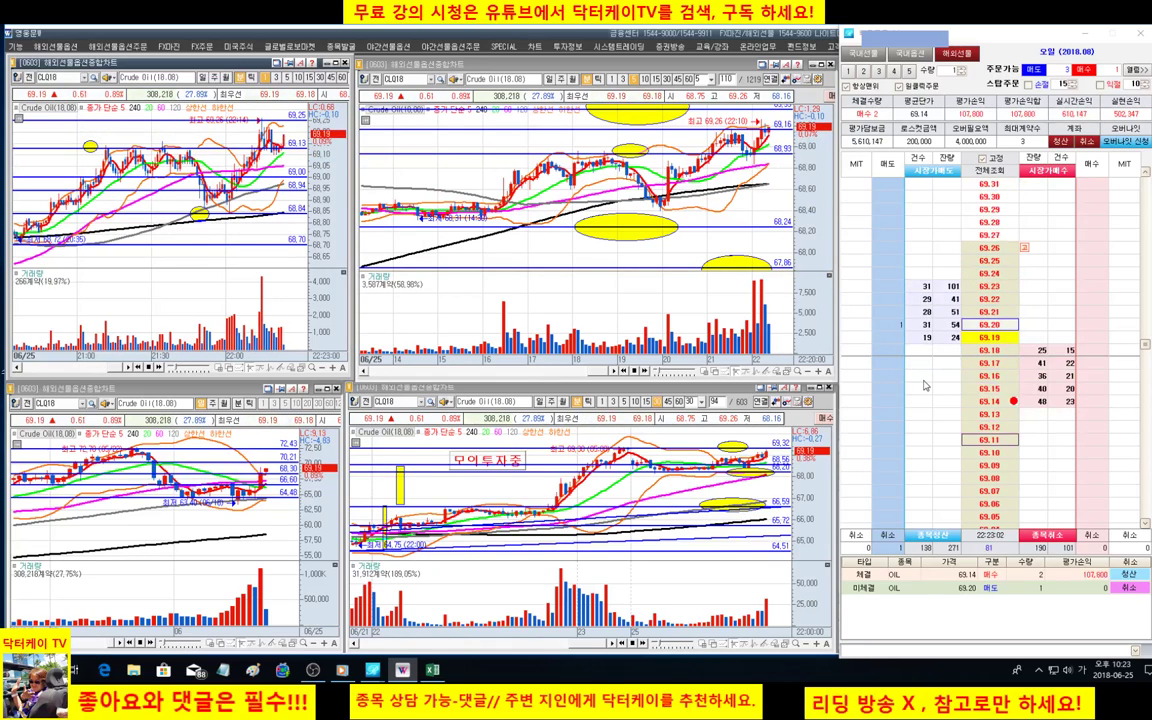
Cancel the unfilled 69.20 sell order and sell one of the two crude oil contracts.
left_click(1128, 588)
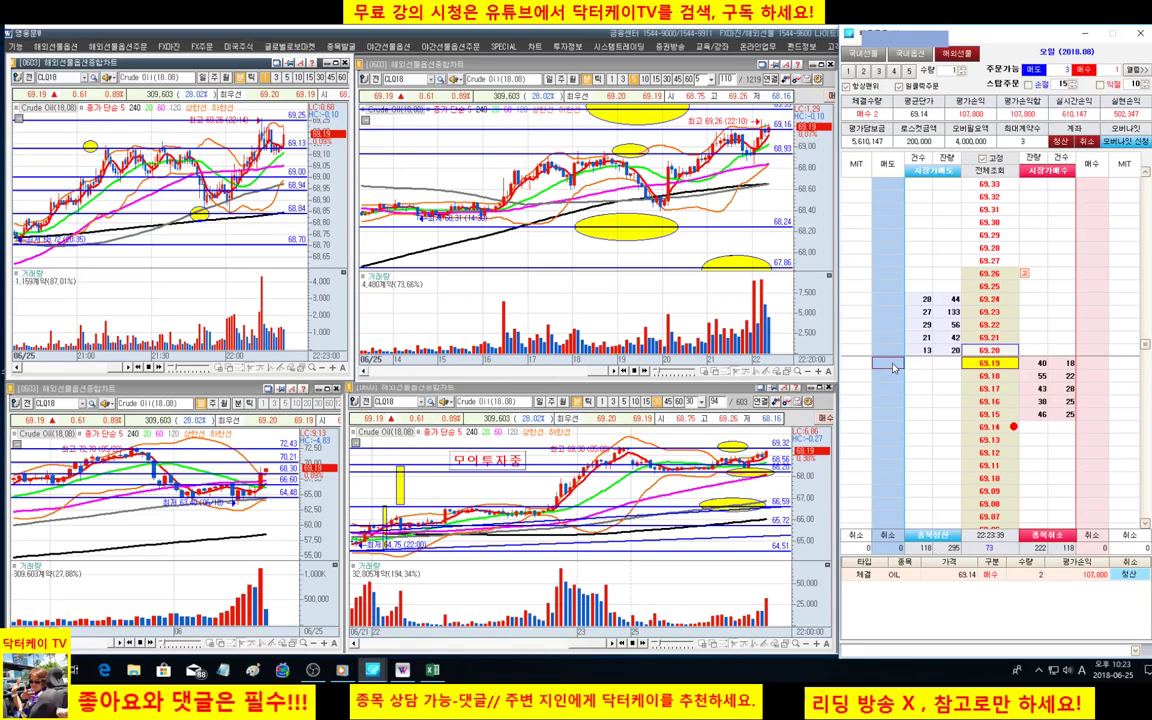
left_click(893, 367)
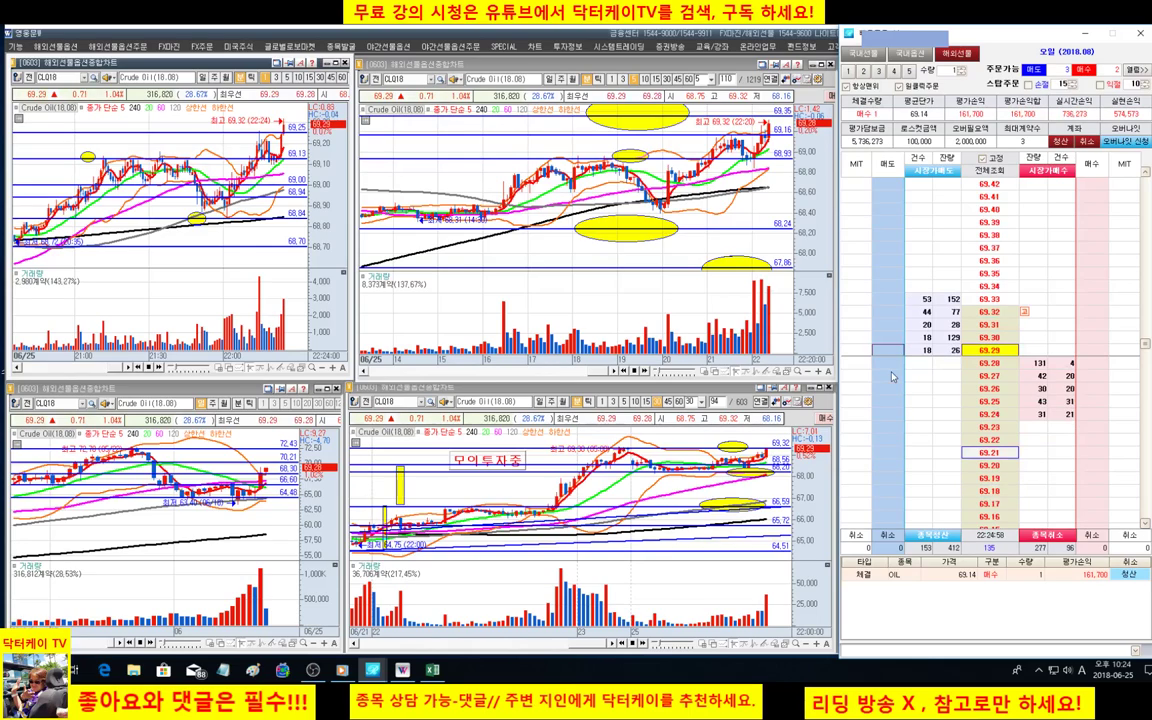
Sell the last crude oil contract so no OIL position stays open.
left_click(893, 376)
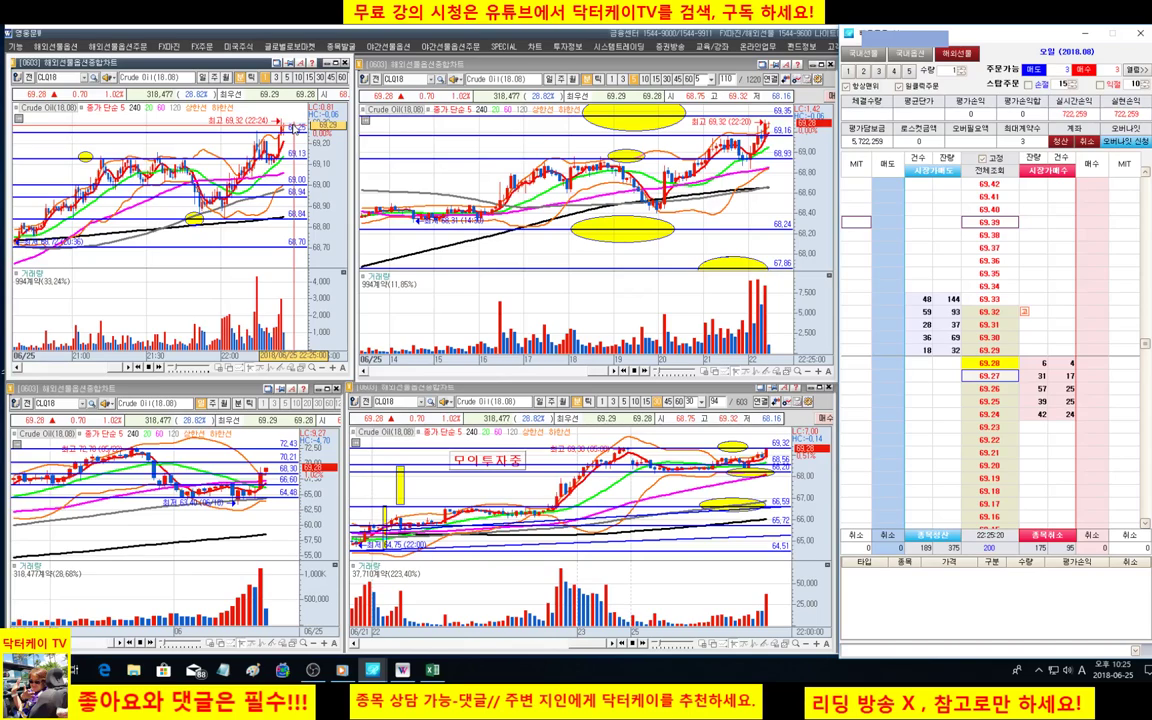
Switch from the HTS charts to the Excel 수익표 profit sheet with Alt+Tab.
mouse_move(285, 145)
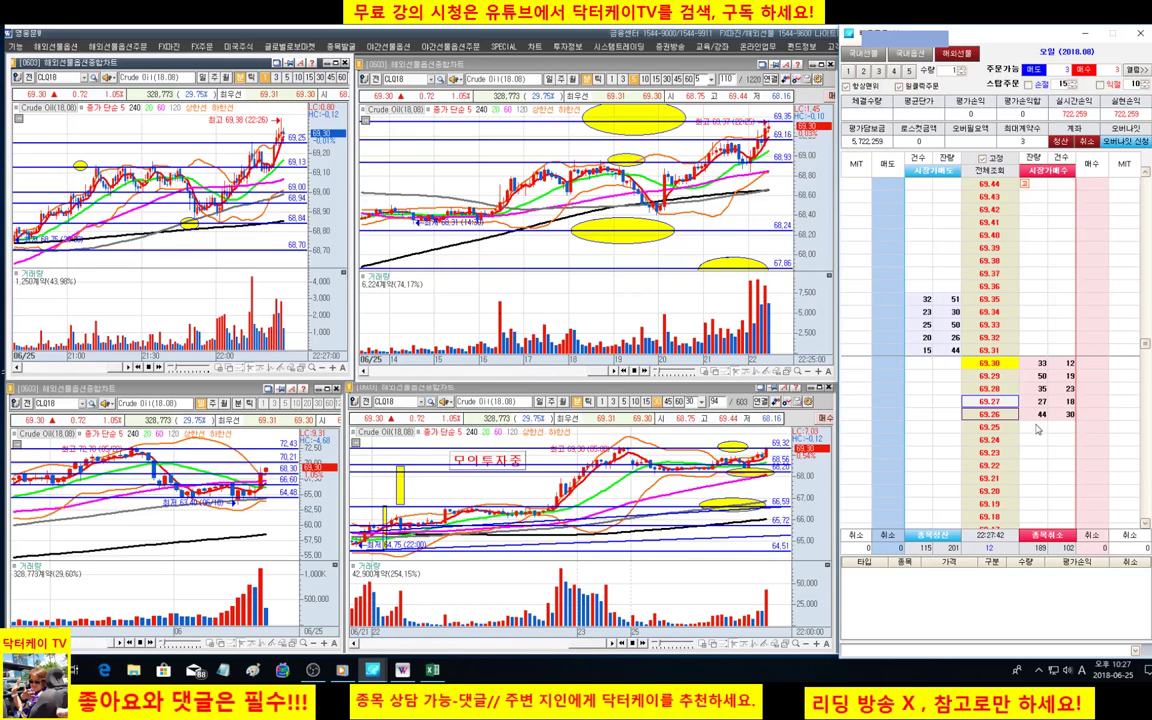
key("alt+Tab")
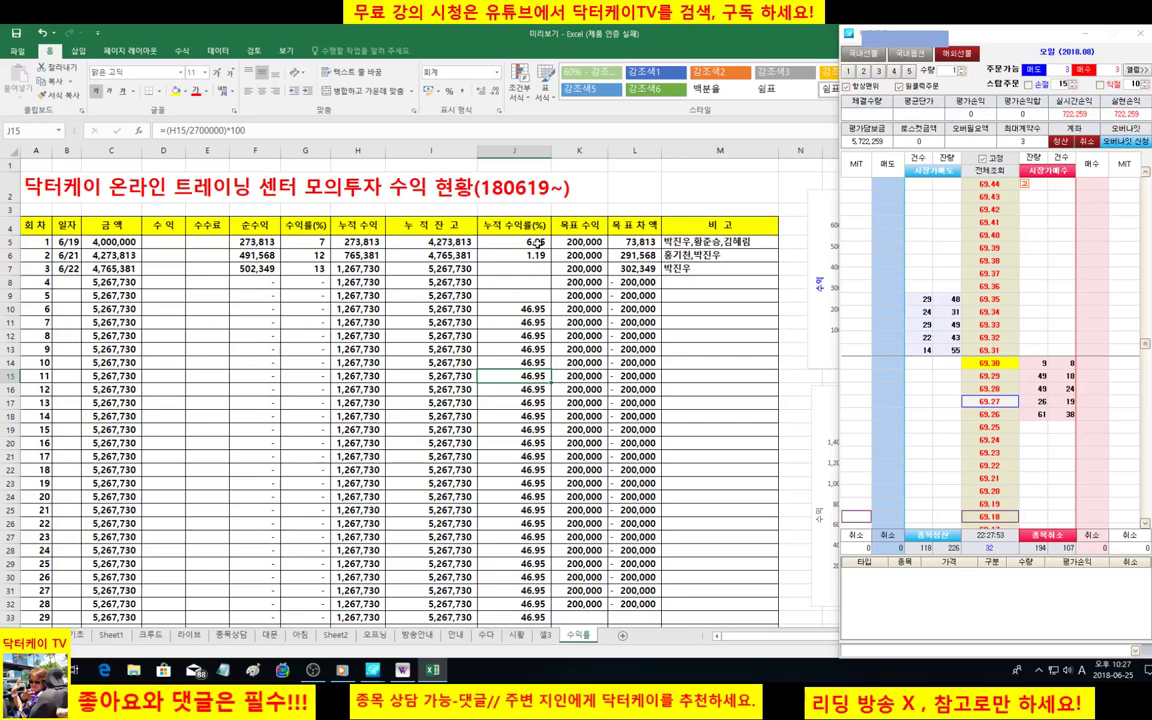
Format the 수익률(%) cells from G5 downward as Accounting with 2 decimal places.
left_click(320, 243)
key("ctrl+shift+Down")
right_click(320, 243)
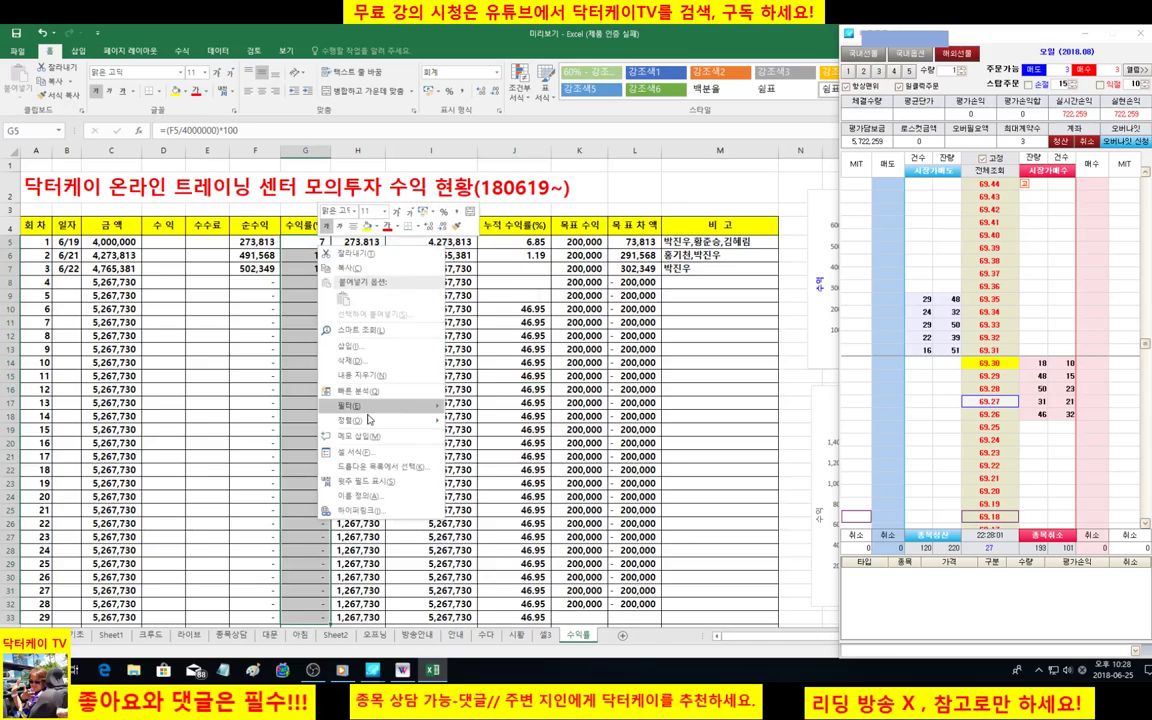
left_click(352, 451)
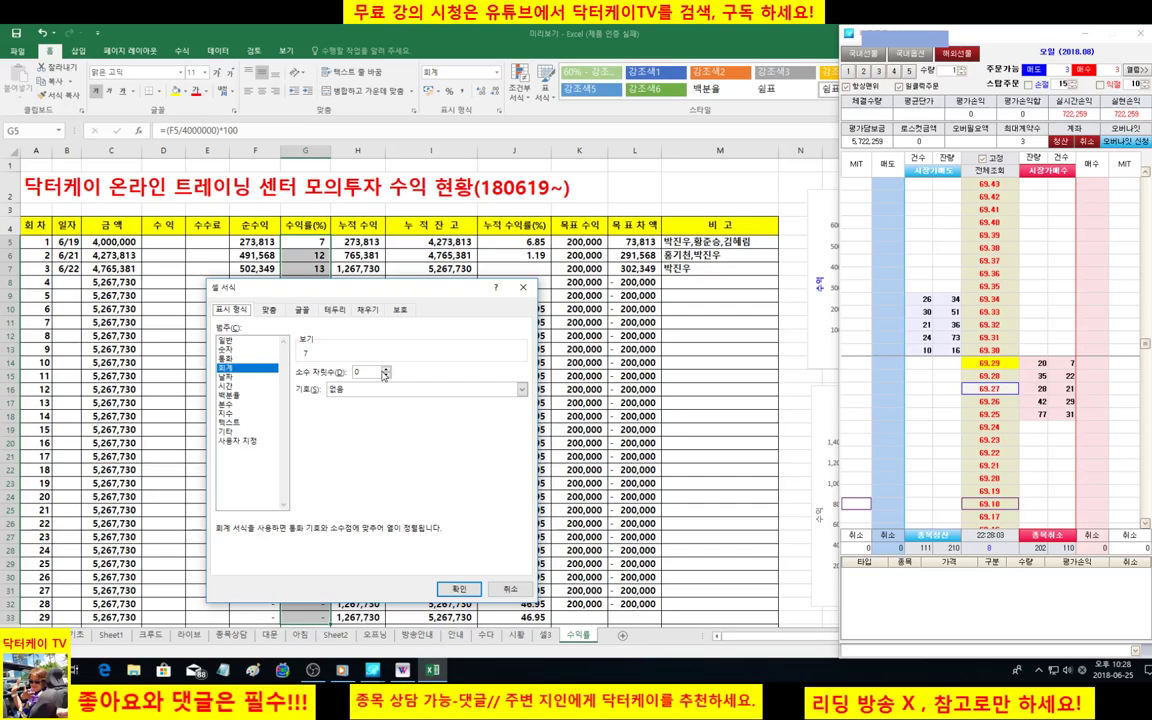
left_click(384, 371)
left_click(384, 371)
key("Return")
left_click(431, 416)
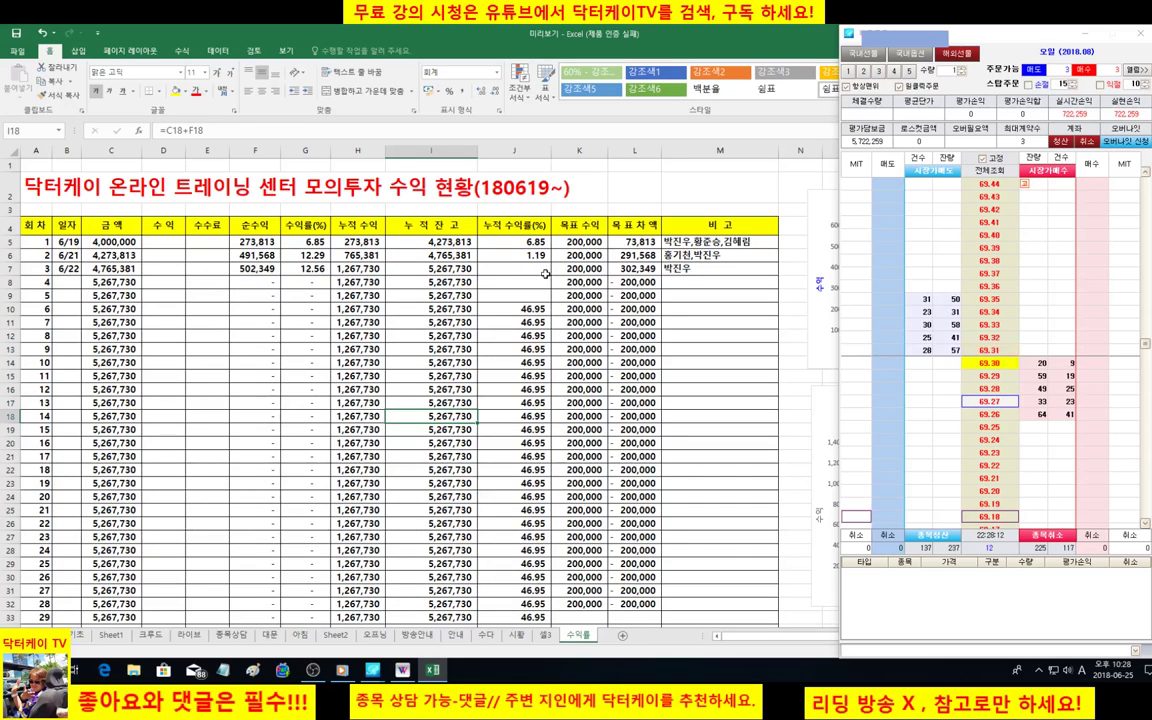
Enter the cumulative return formula =J5+G6 in cell J6.
left_click(541, 256)
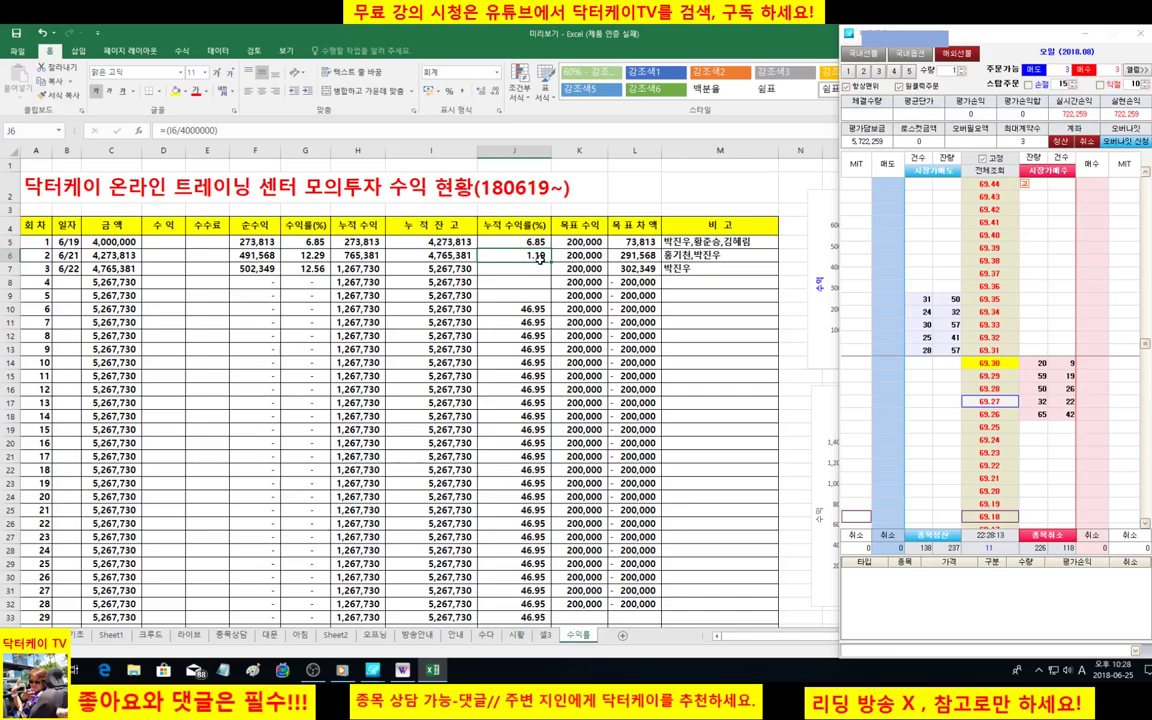
type("=")
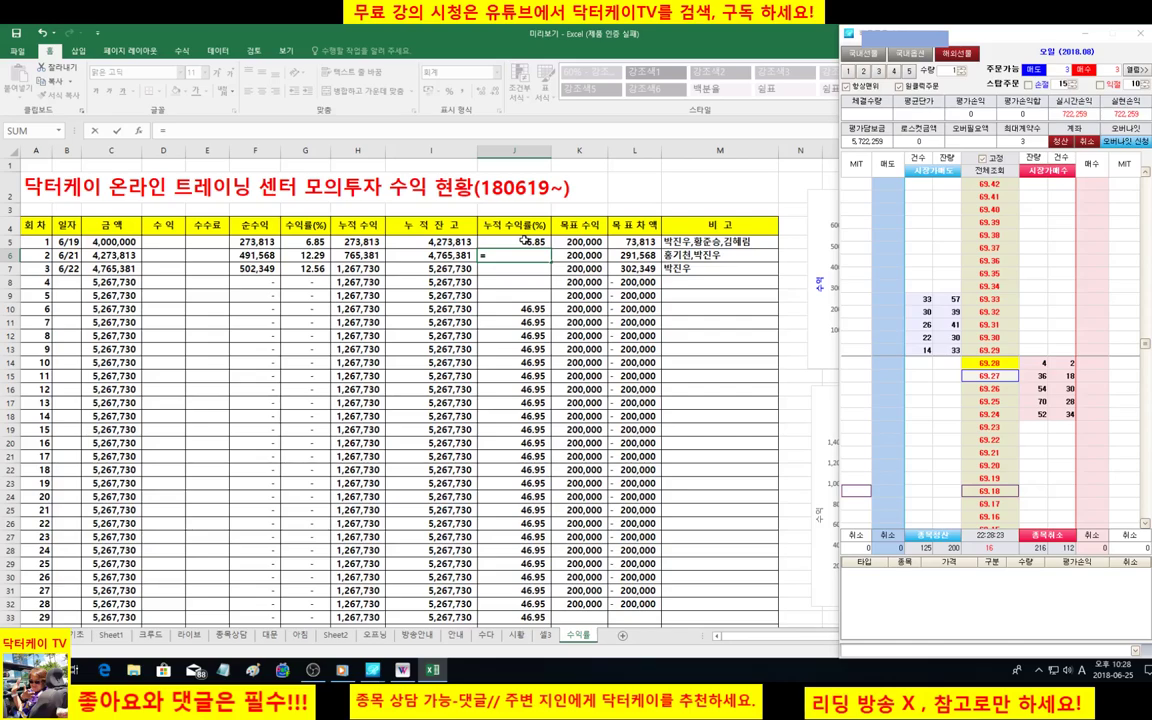
left_click(522, 241)
type("+")
left_click(305, 255)
key("Return")
Fill the J6 formula down to J29, then select L11.
left_click(514, 255)
left_click_drag(550, 261, 547, 496)
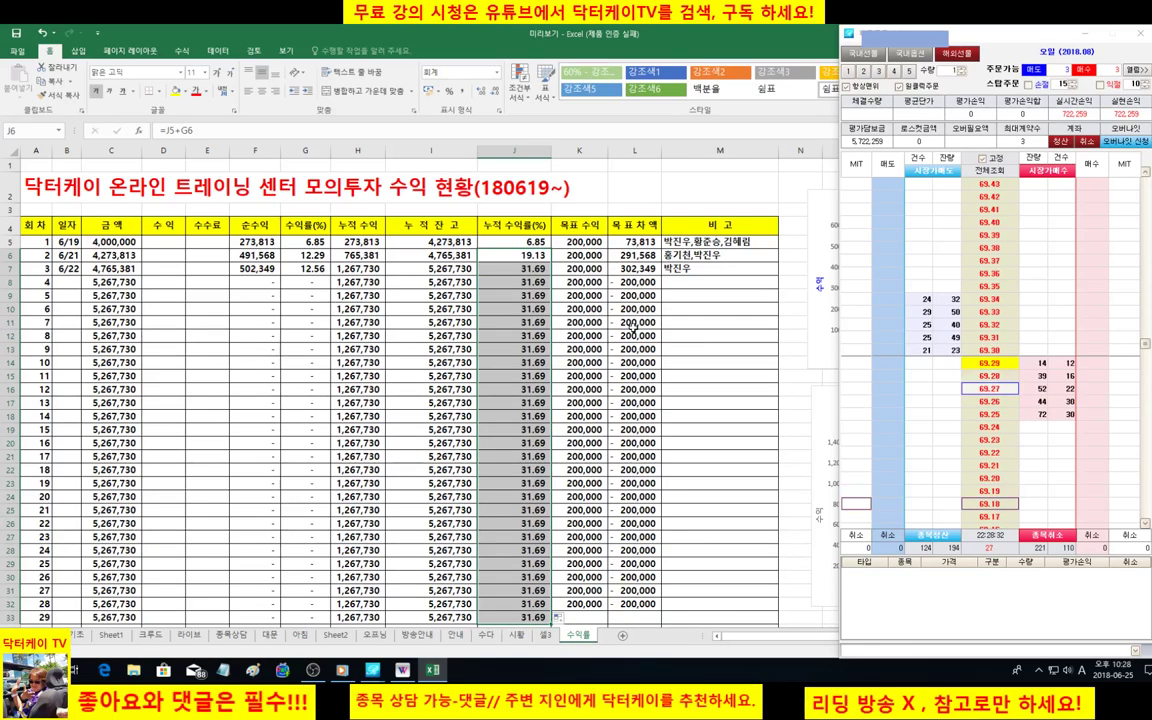
left_click(652, 322)
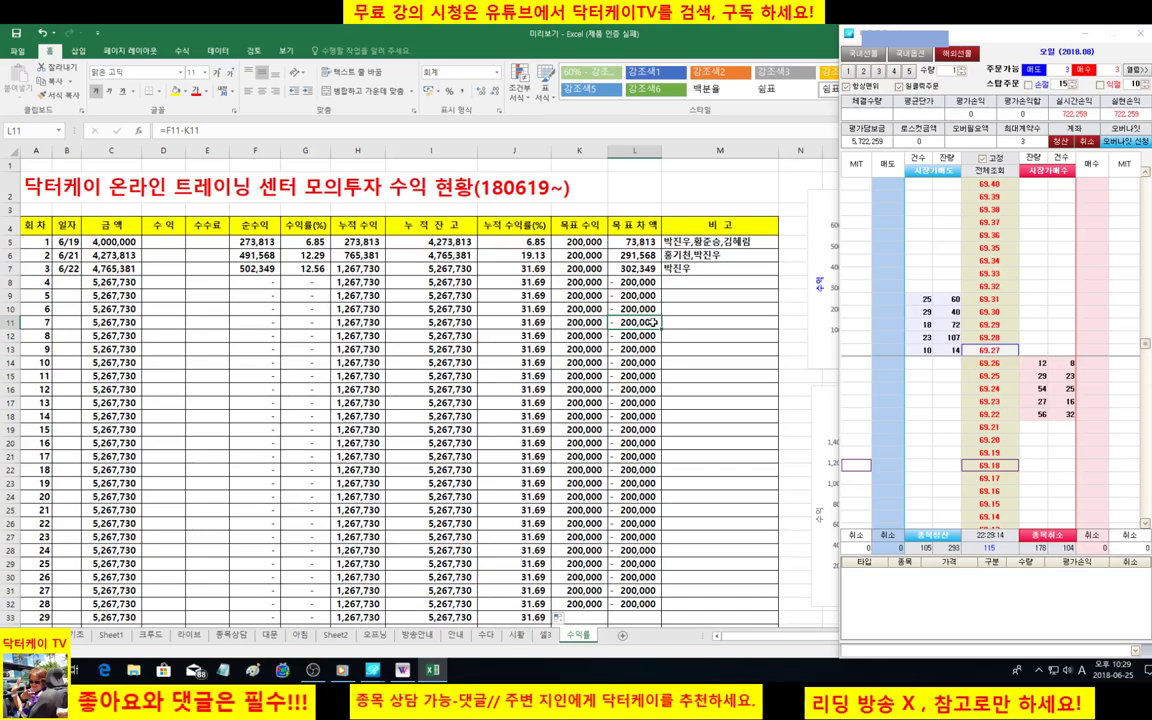
left_click(680, 281)
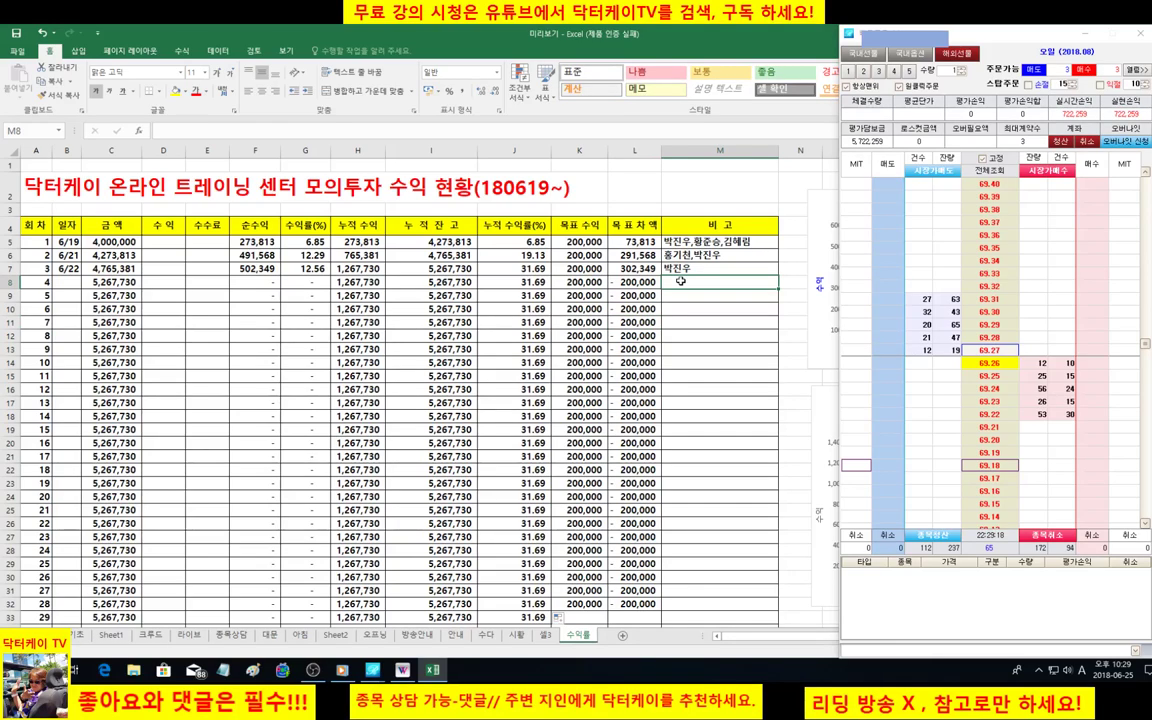
Enter four participants' names, comma-separated, in round 4's remarks cell M8.
type("박진우")
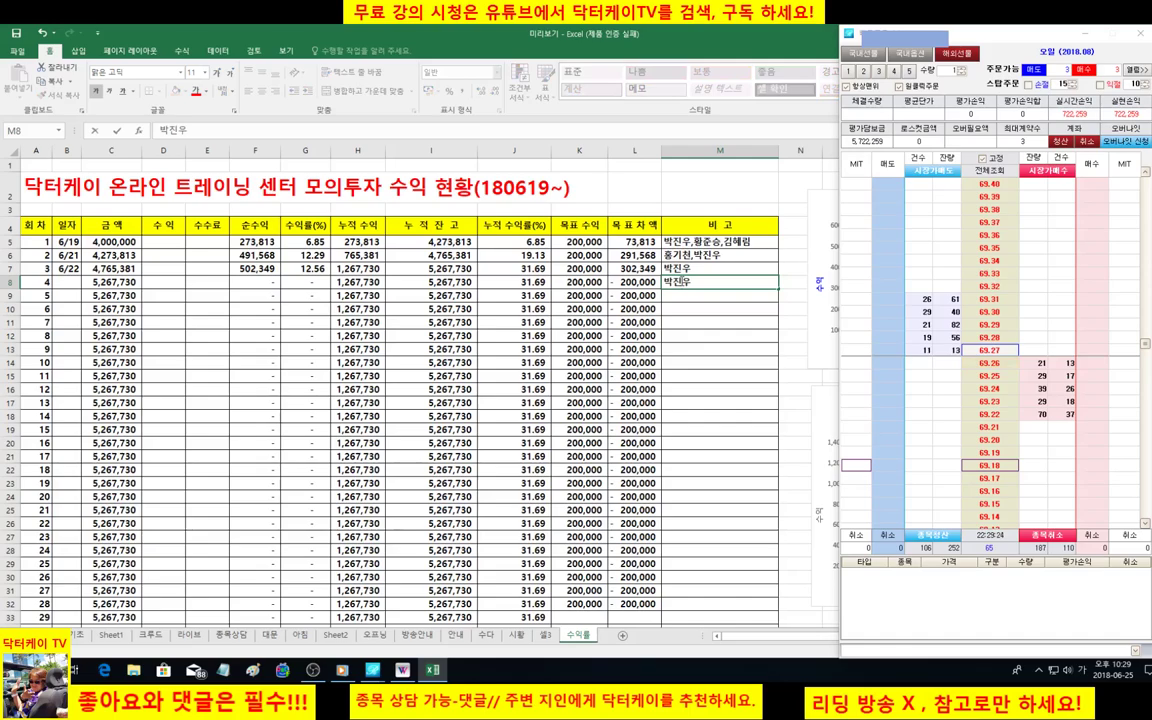
type(",")
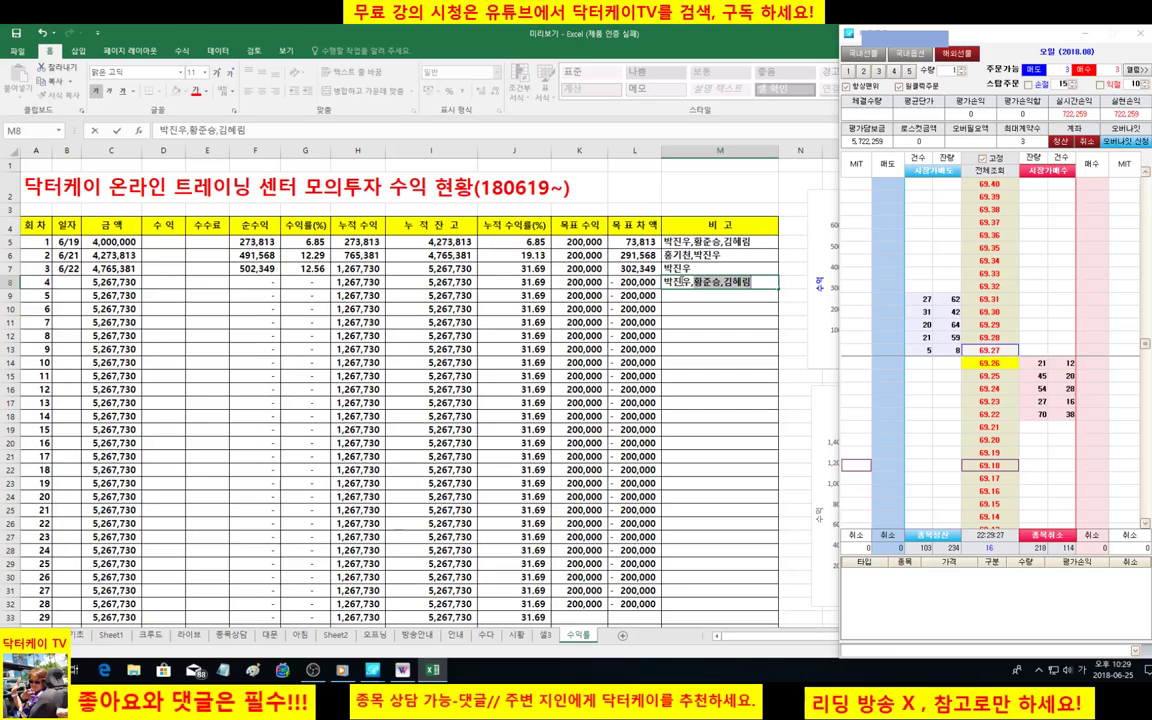
type("배우열,")
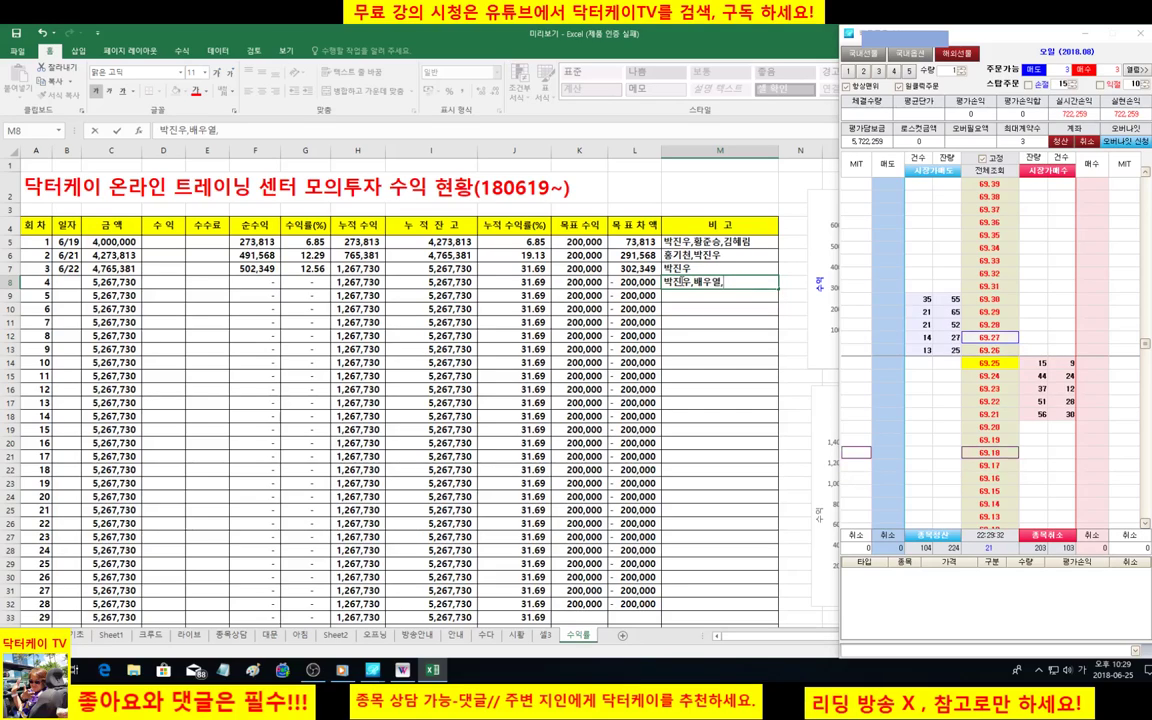
type("김혜림")
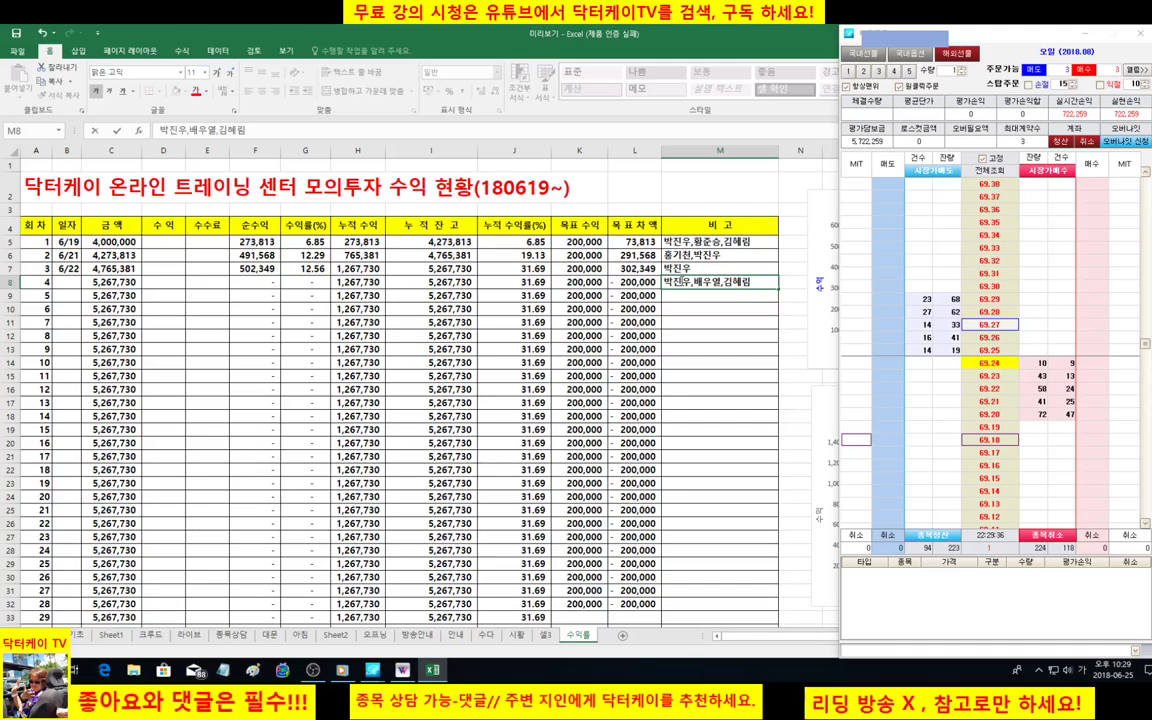
type(",")
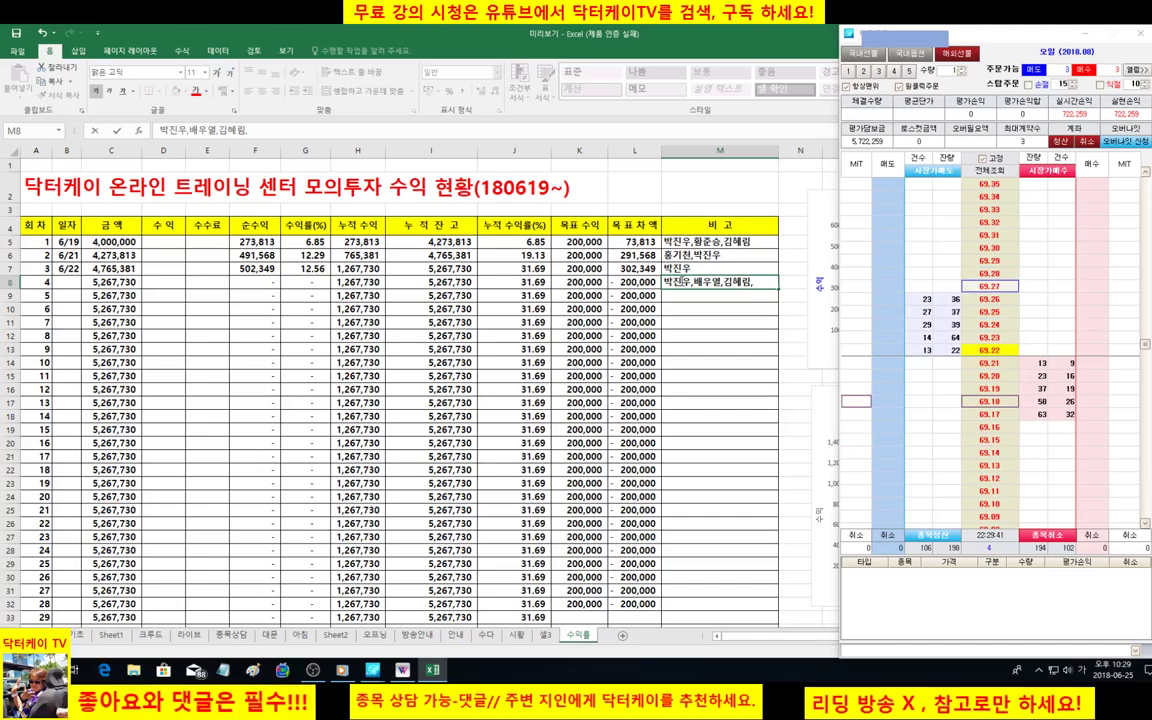
type("천승현")
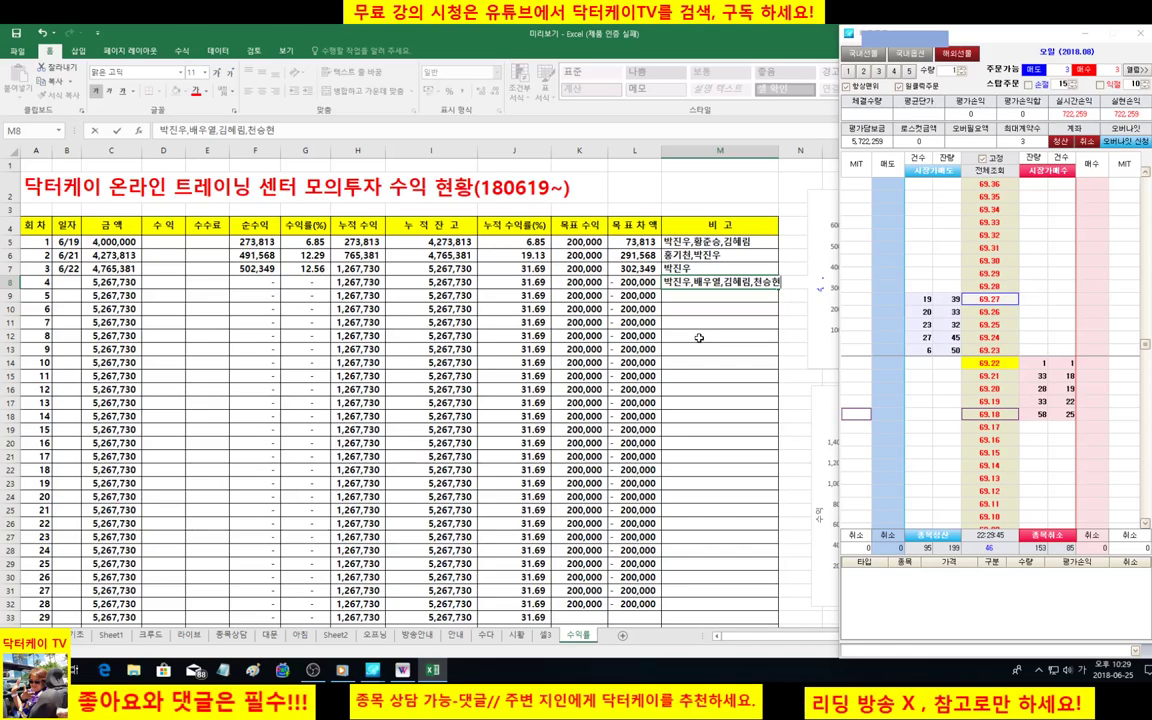
left_click(699, 337)
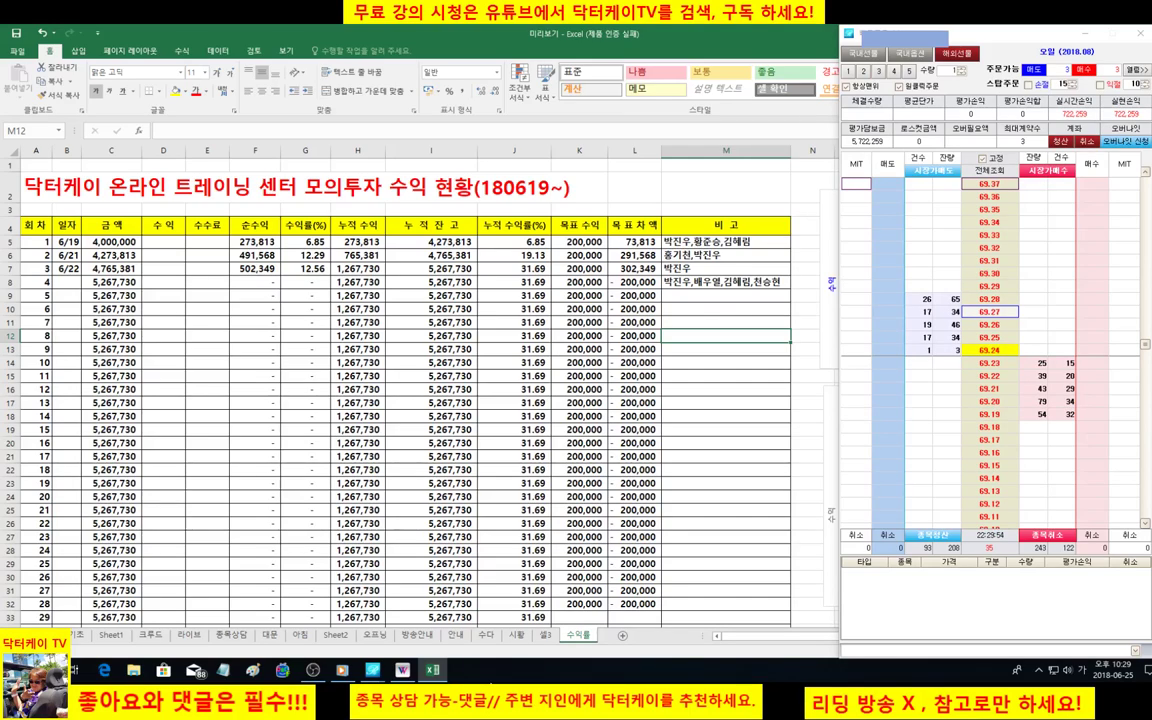
Minimize the Excel workbook to bring back the four Crude Oil charts and order book.
mouse_move(437, 670)
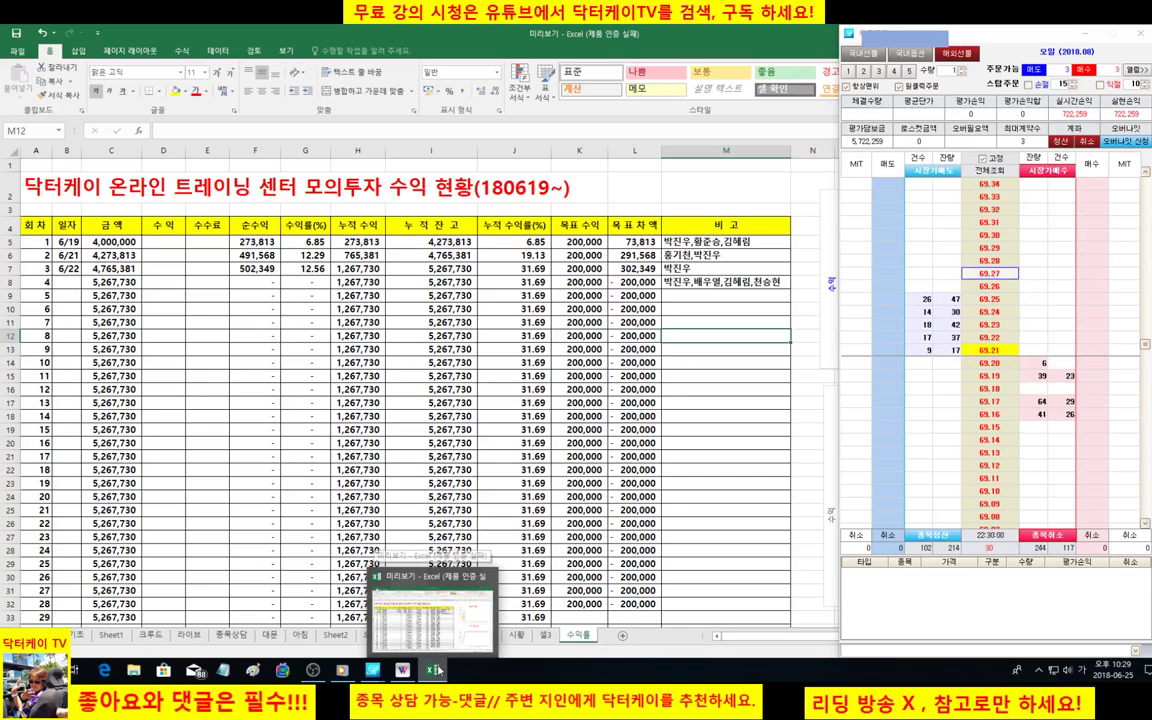
left_click(437, 670)
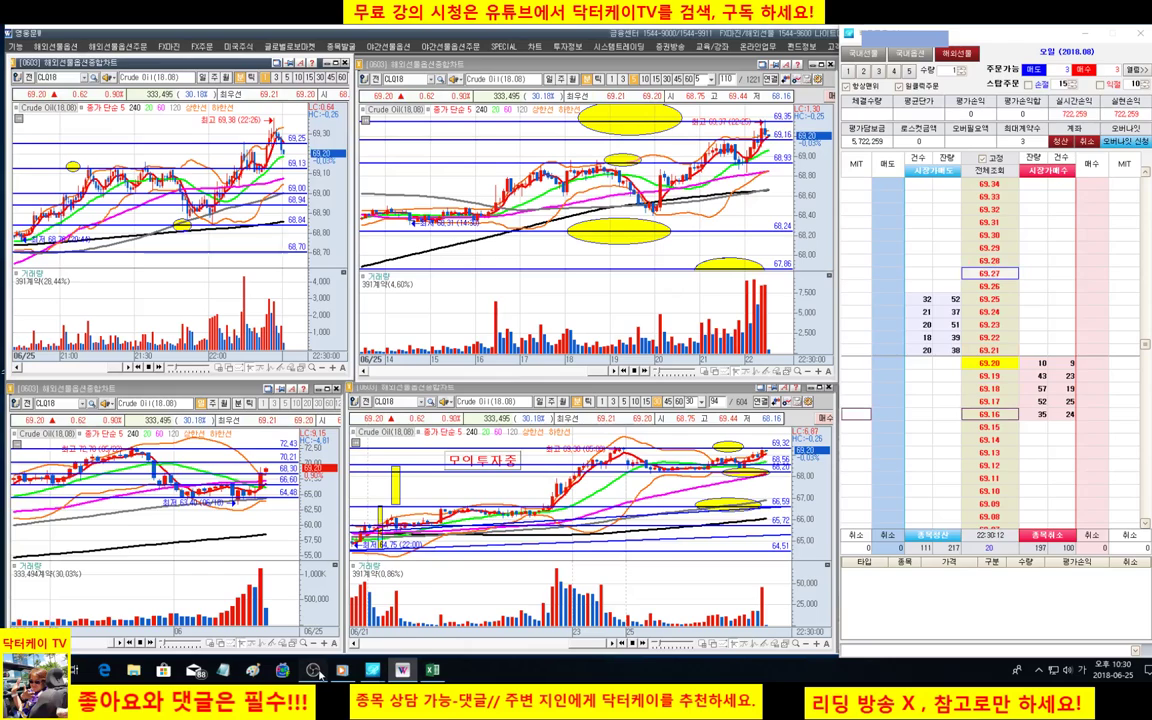
left_click(314, 670)
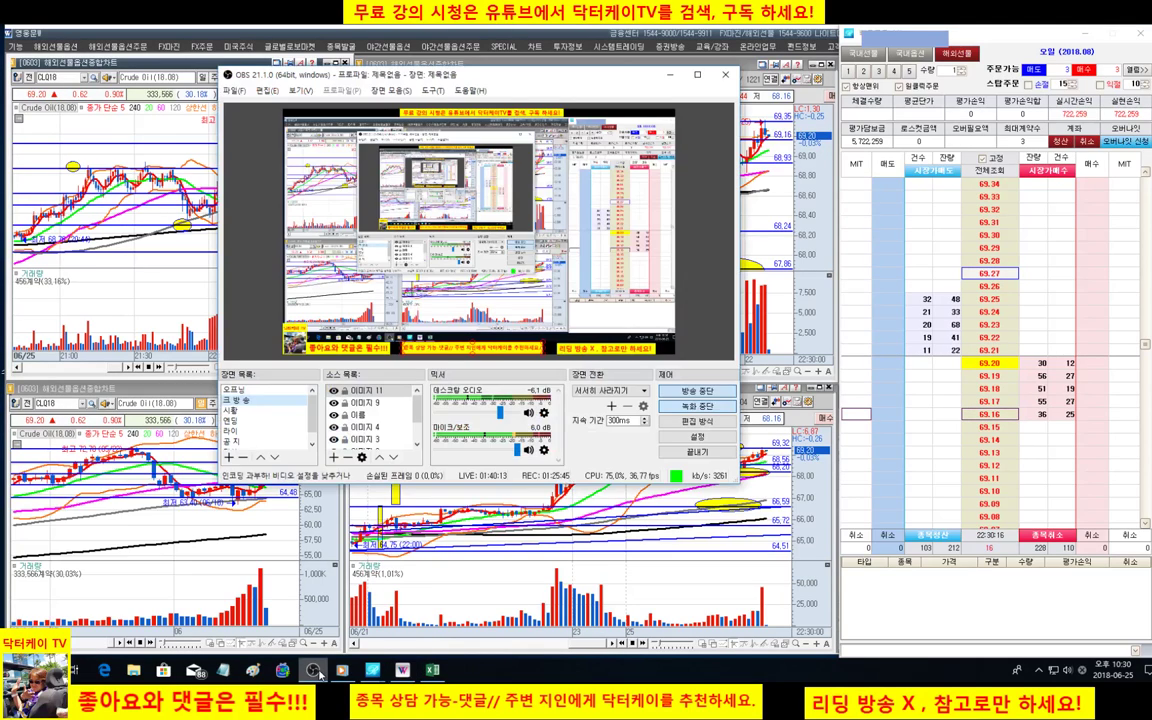
left_click(314, 670)
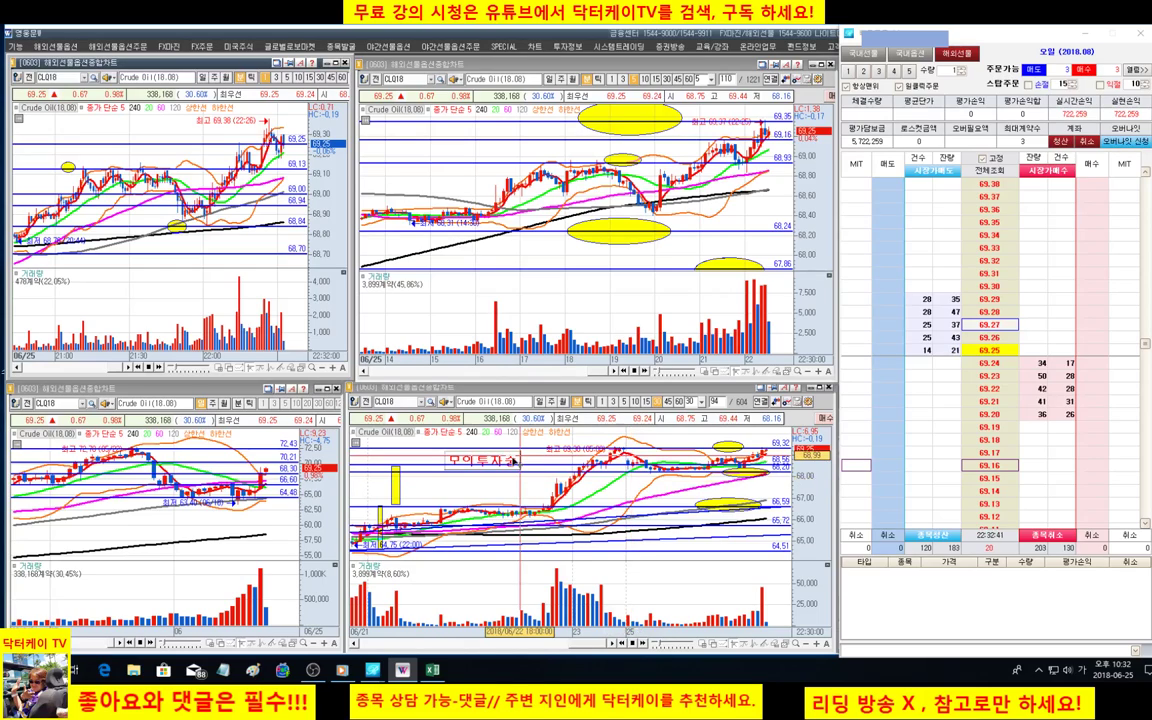
Move the '모의투자중' label on the lower-right chart up and to the right.
left_click_drag(517, 461, 683, 491)
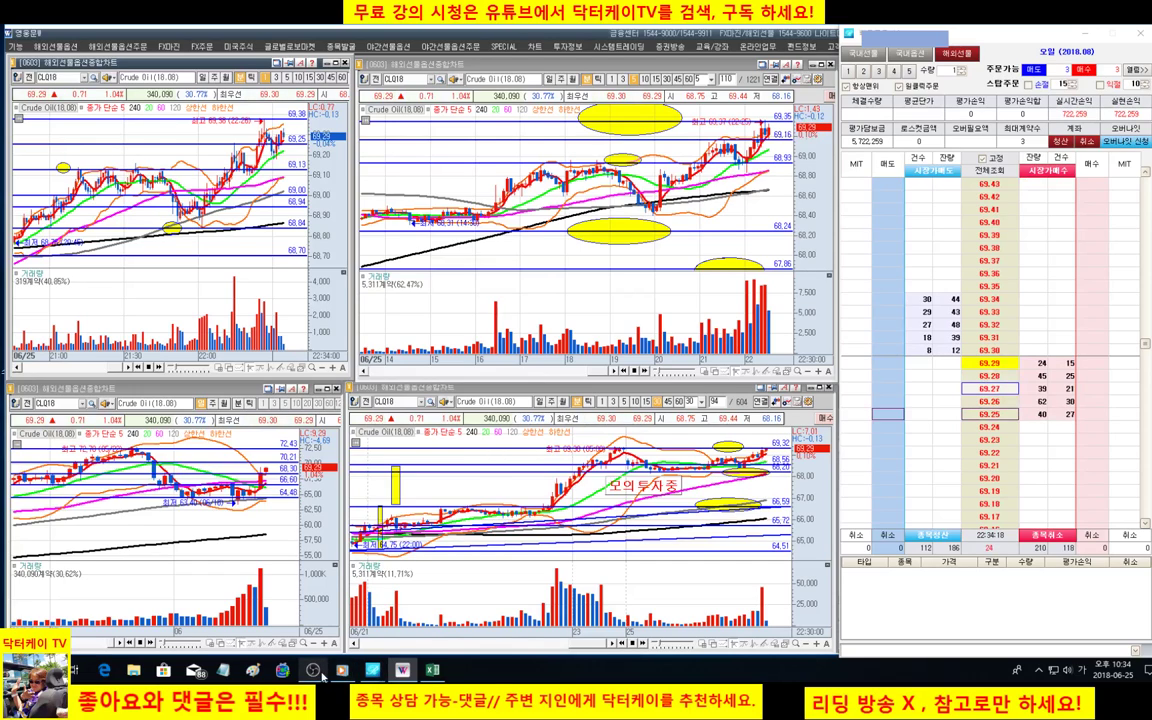
left_click(319, 676)
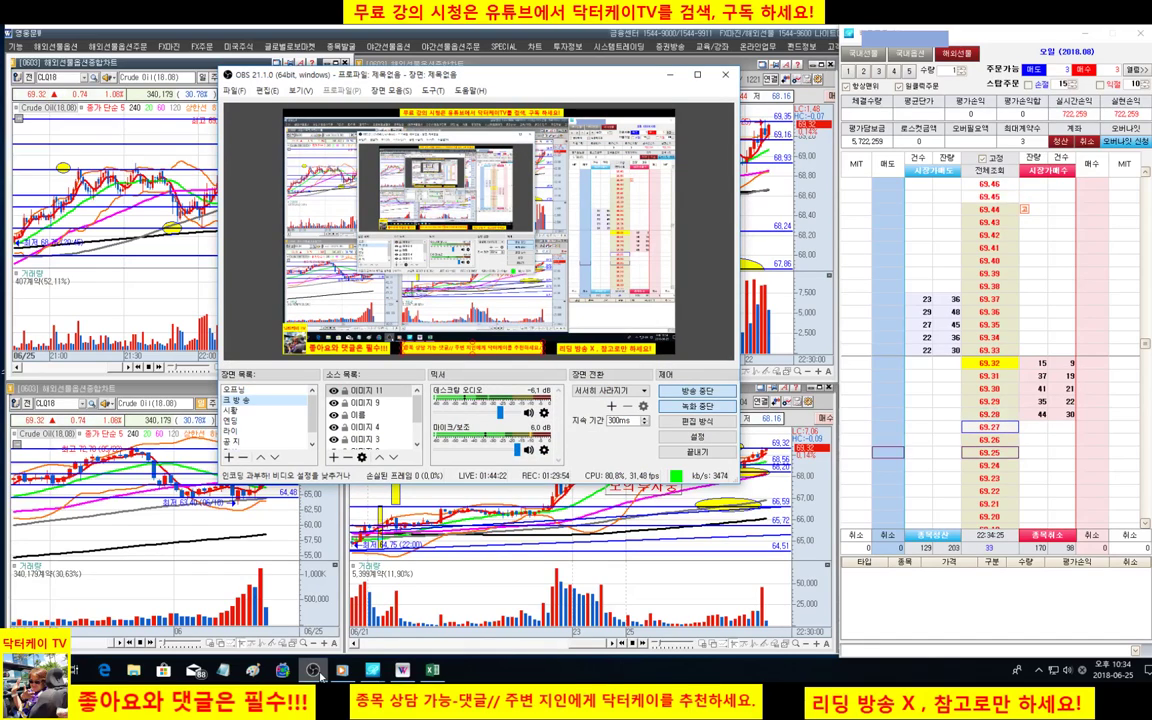
left_click(316, 671)
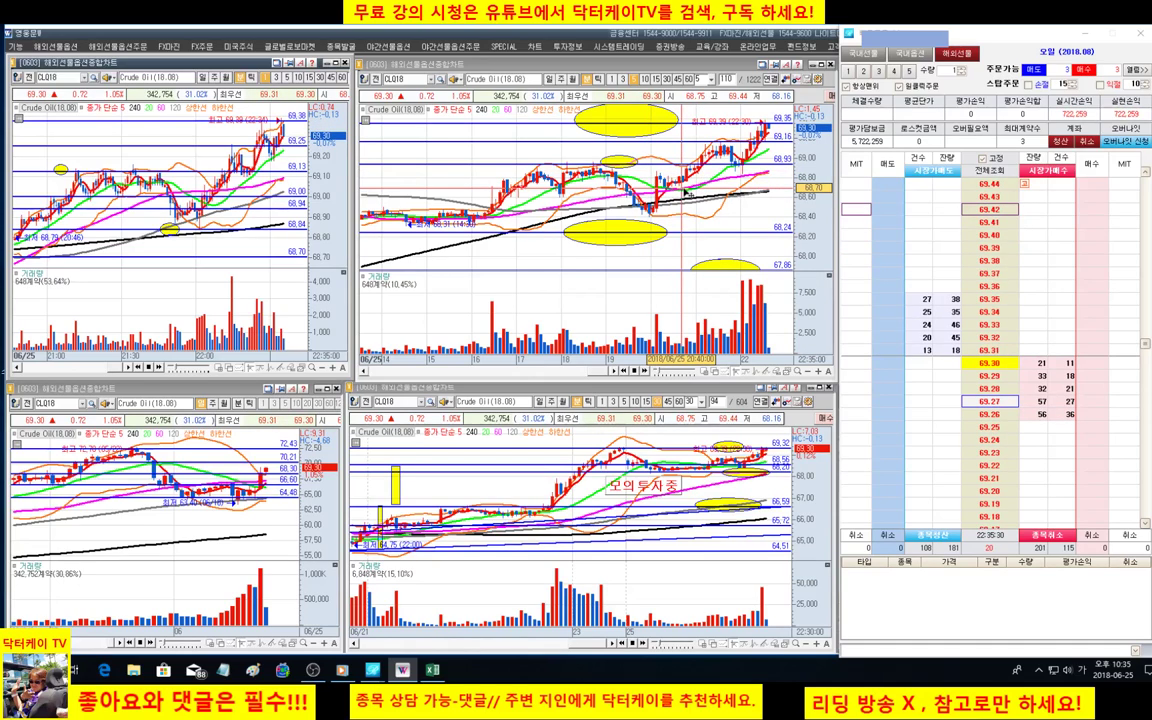
Sell one Crude Oil contract at 69.22 from the order ladder's sell column.
mouse_move(743, 166)
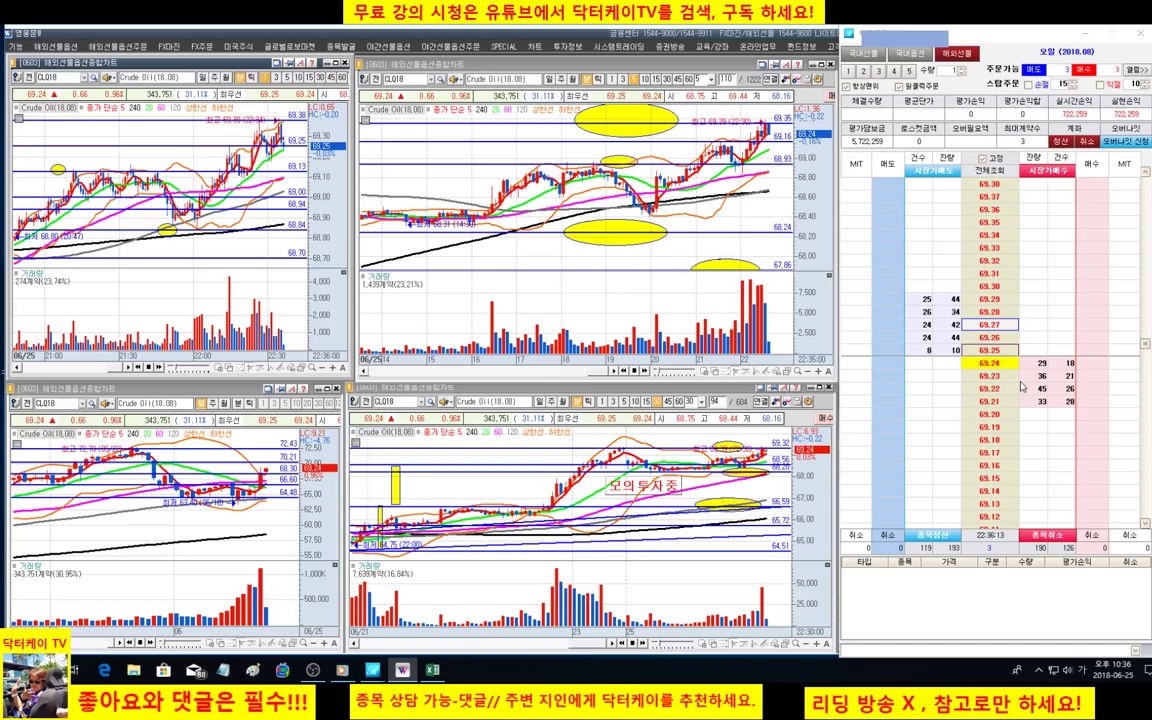
mouse_move(777, 127)
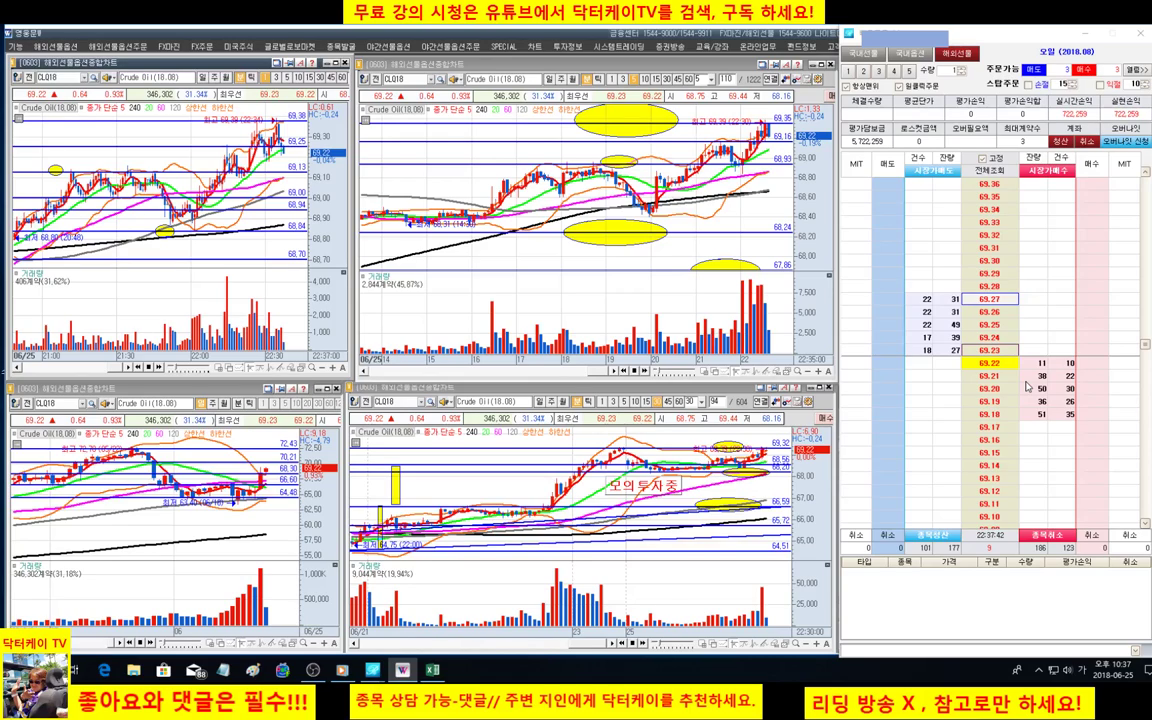
left_click(1027, 386)
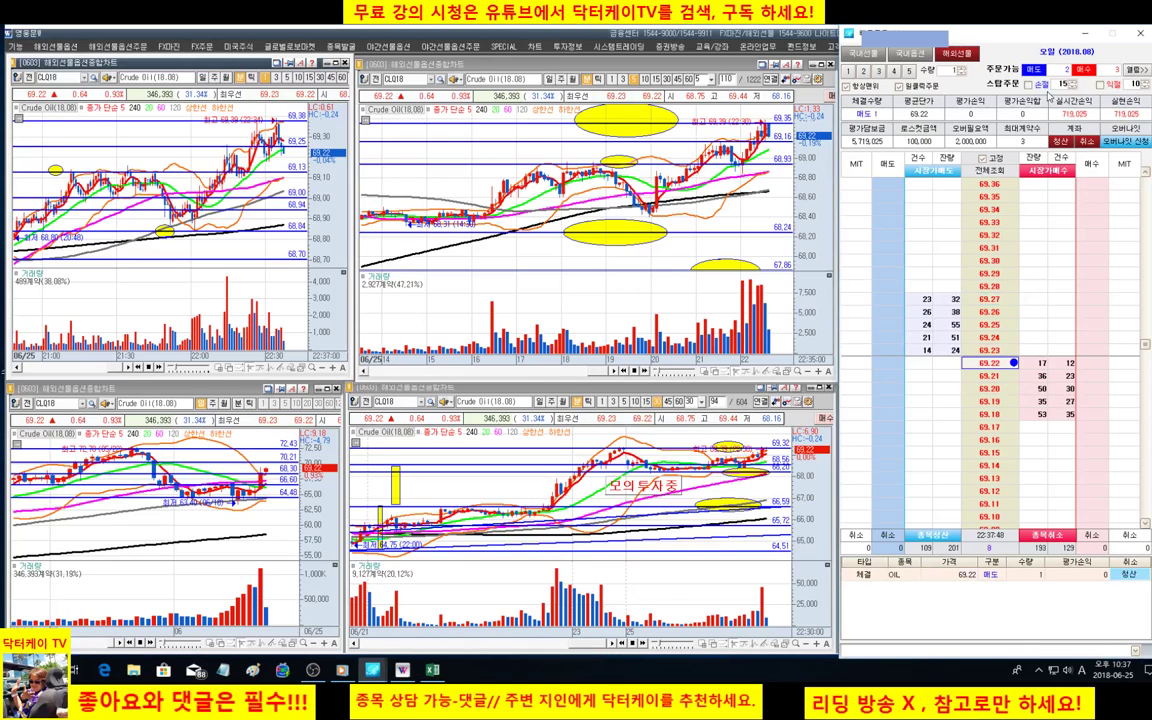
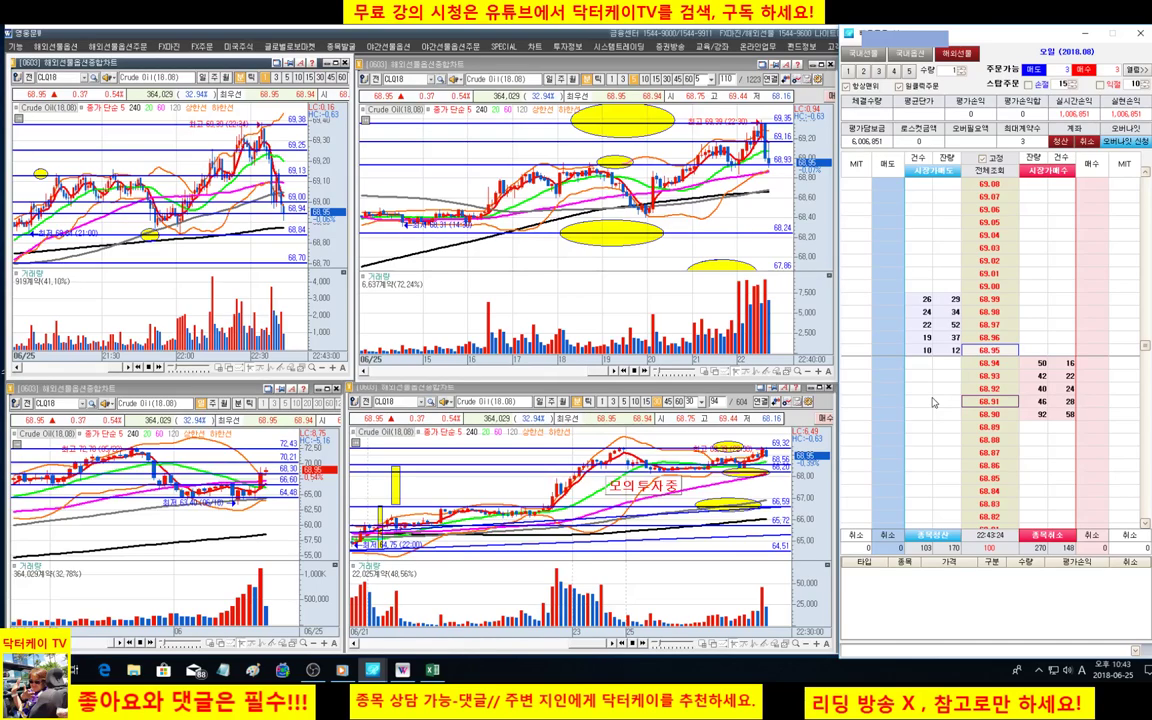
Bring the OBS Studio window up over the crude oil futures charts.
left_click(313, 670)
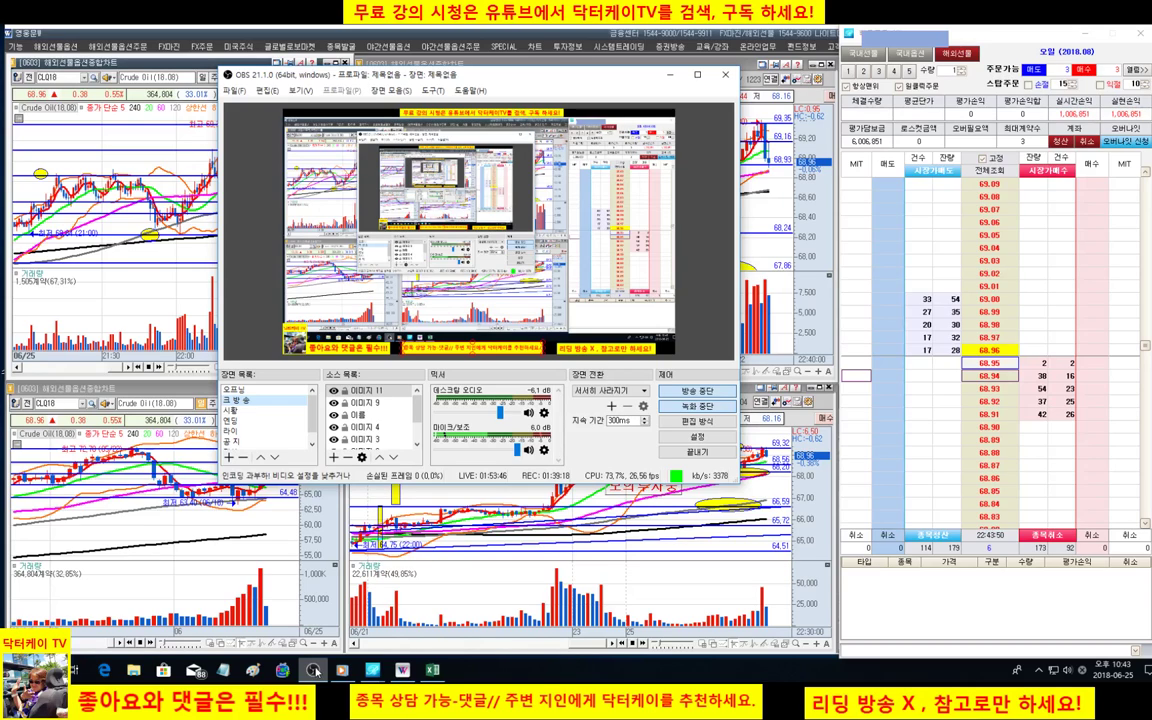
Minimize OBS Studio so the Crude Oil (CL 18.08) charts and order book show again.
left_click(313, 670)
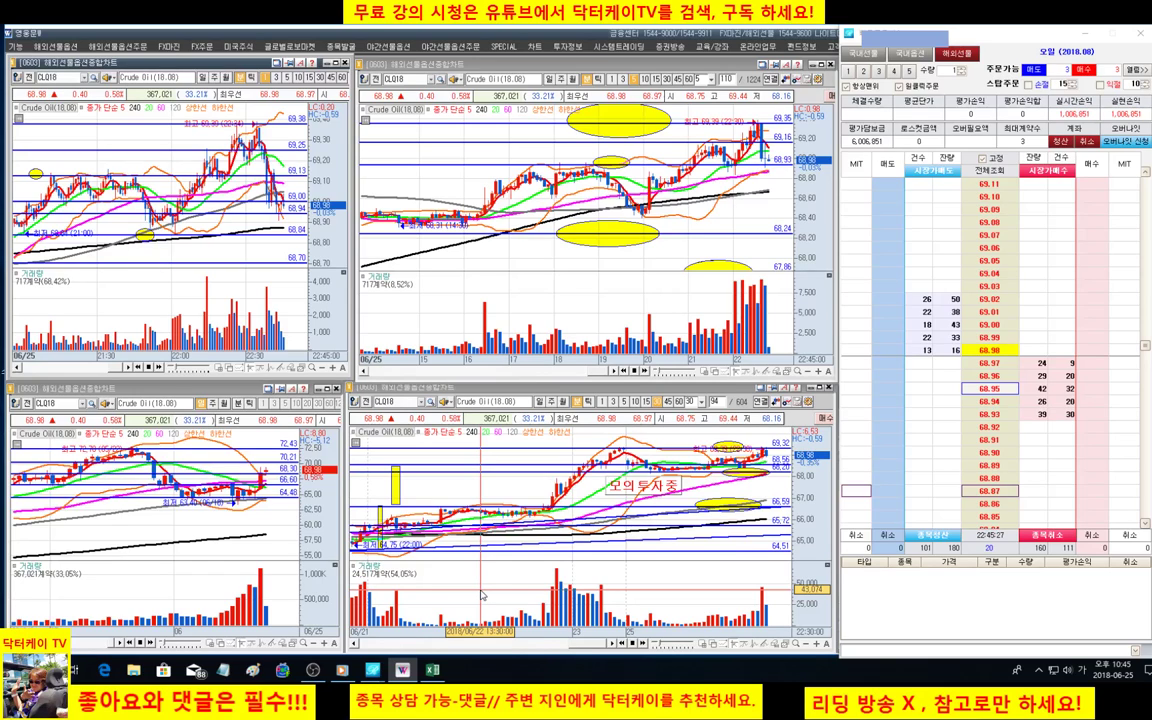
In the Excel returns sheet, enter day 4's net profit of 1,006,851 in F8.
key("alt+Tab")
type("851")
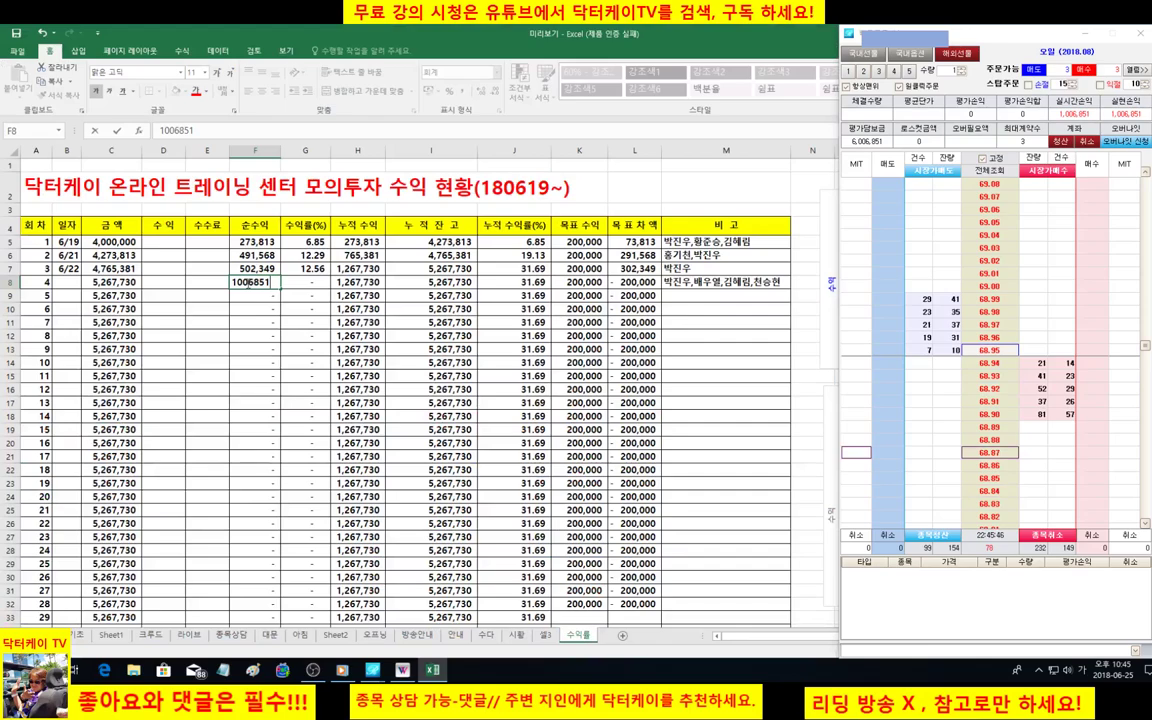
key("Return")
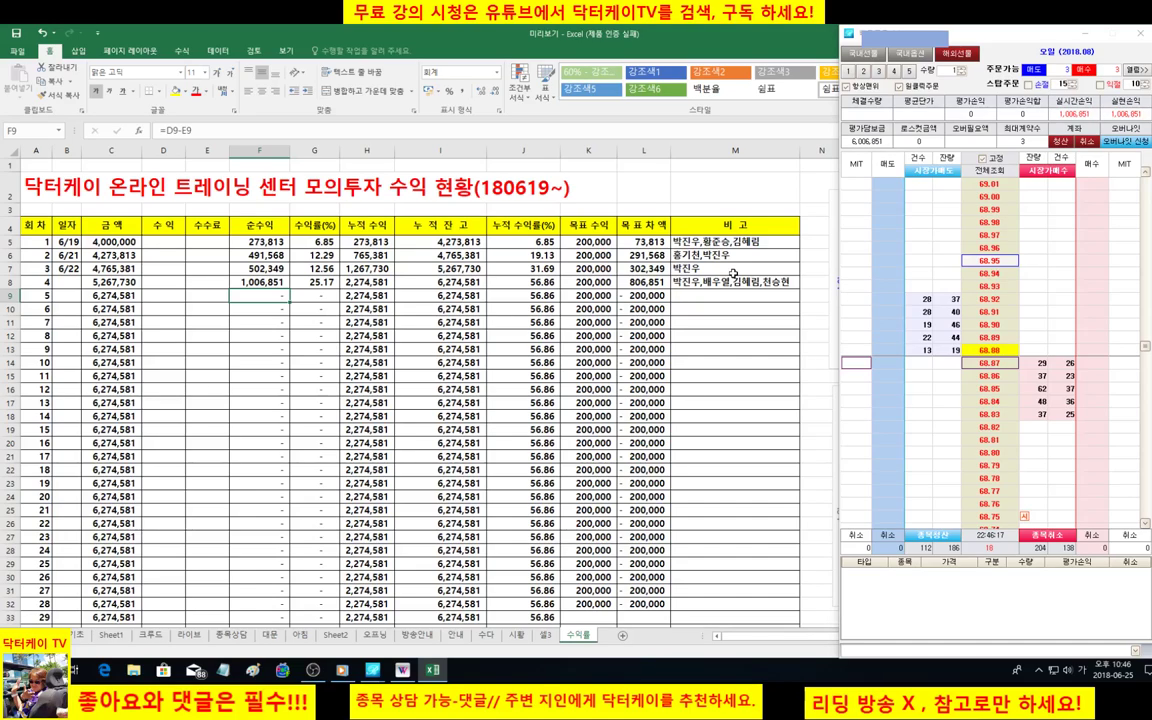
Enter 6/25 as day 4's date in cell B8.
left_click(66, 282)
type("6/25")
key("Return")
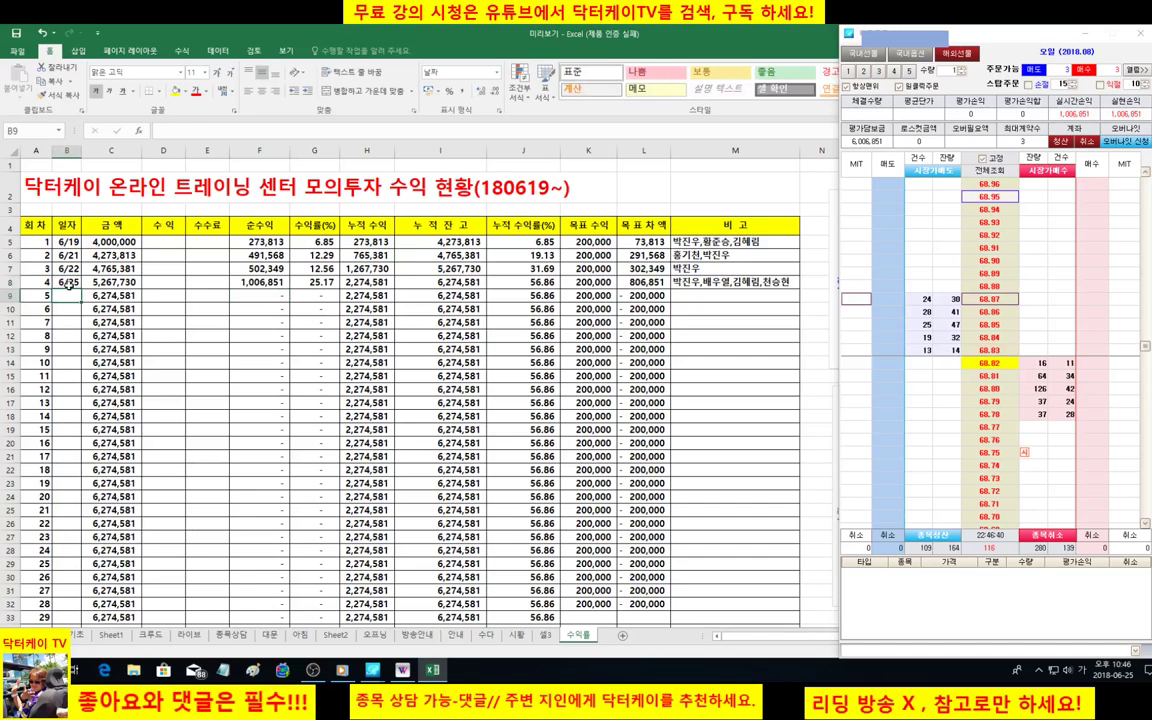